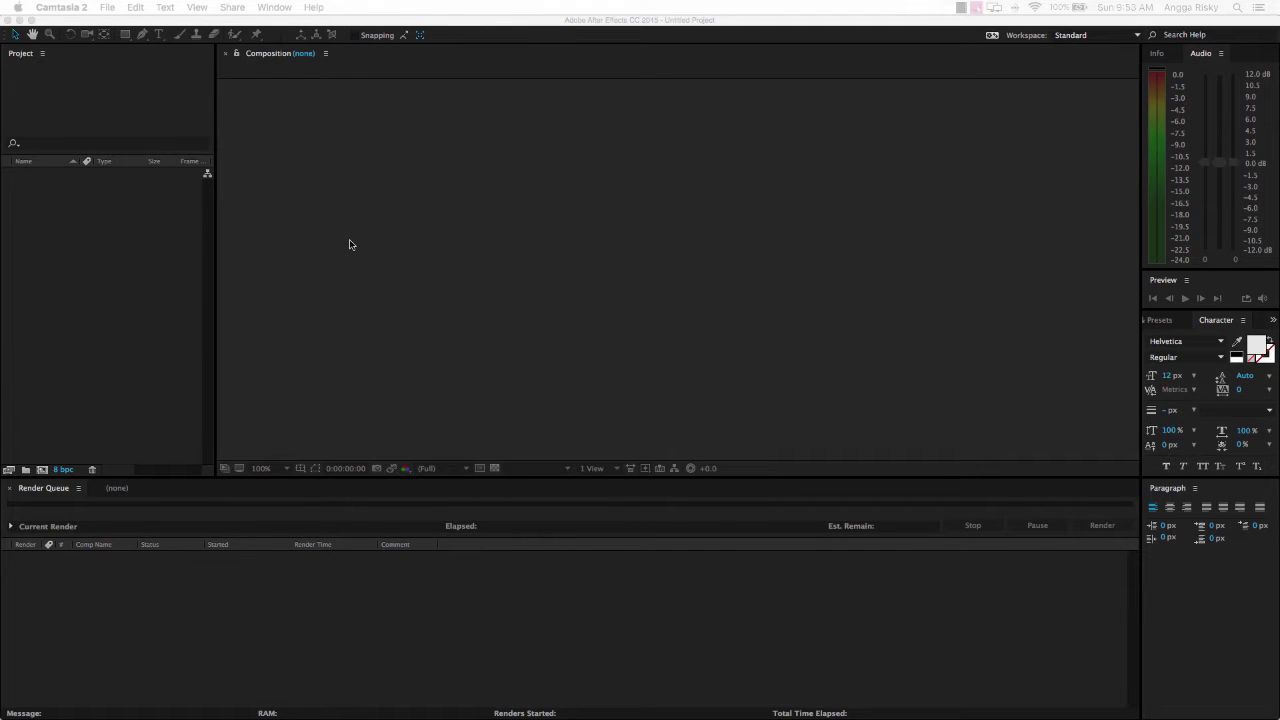
Choose Composition > New Composition in the empty Untitled Project
{"action": "left_click", "coordinate": [350, 244]}
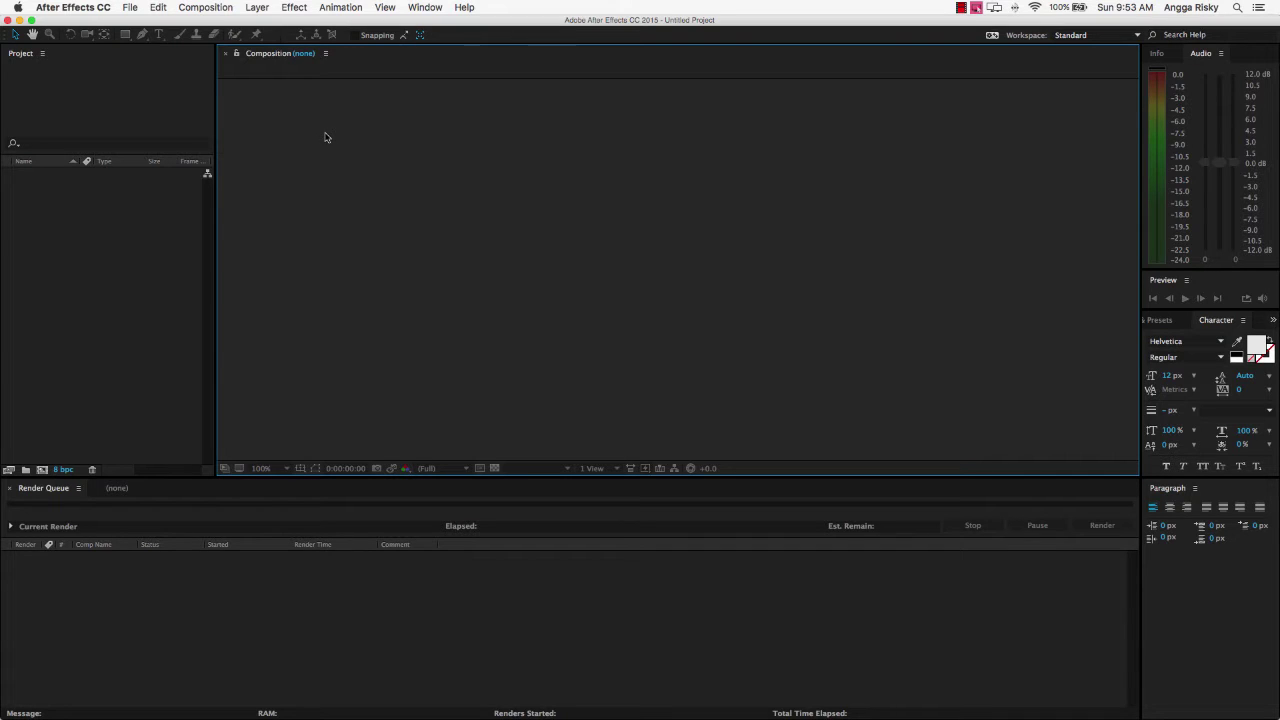
{"action": "left_click", "coordinate": [134, 8]}
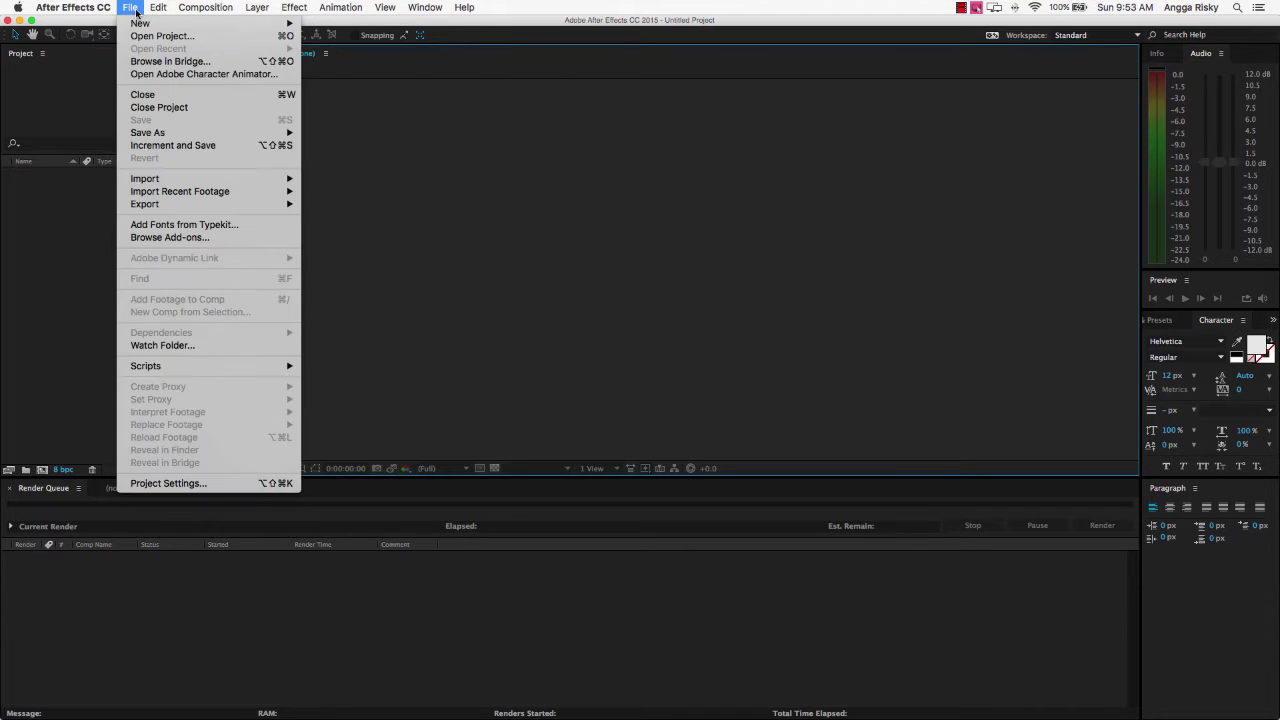
{"action": "left_click", "coordinate": [210, 8]}
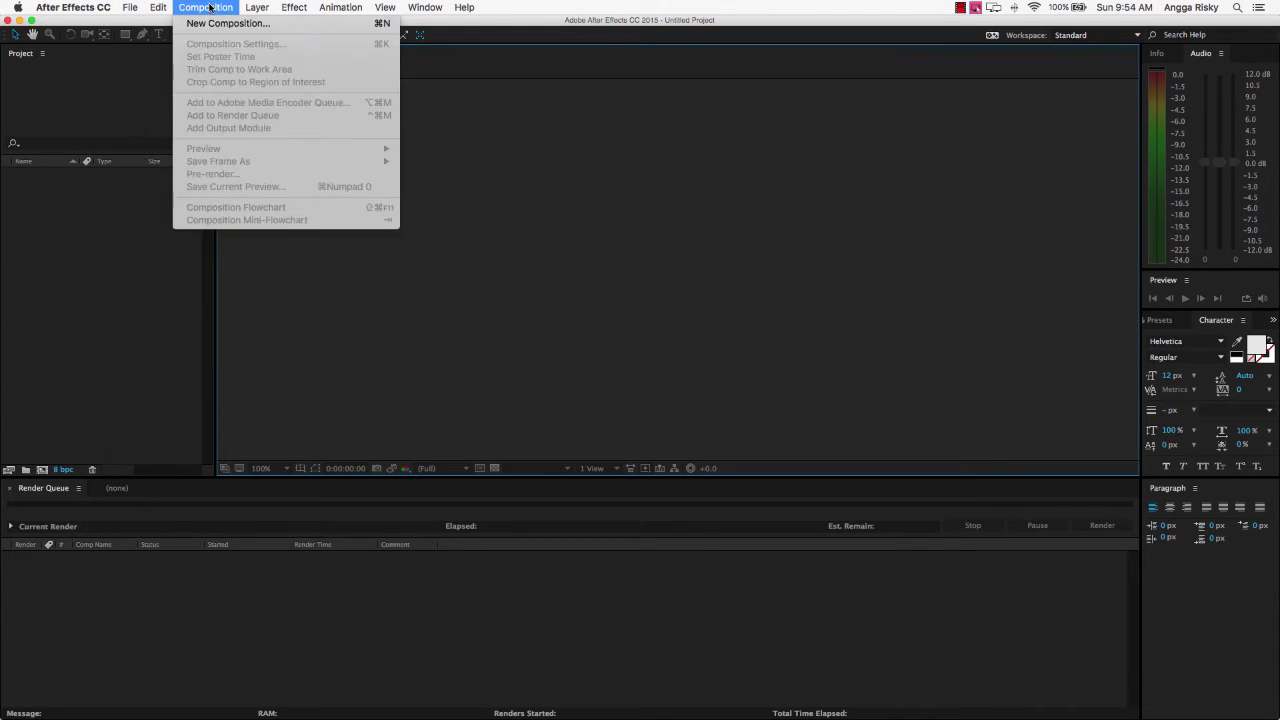
{"action": "left_click", "coordinate": [215, 23]}
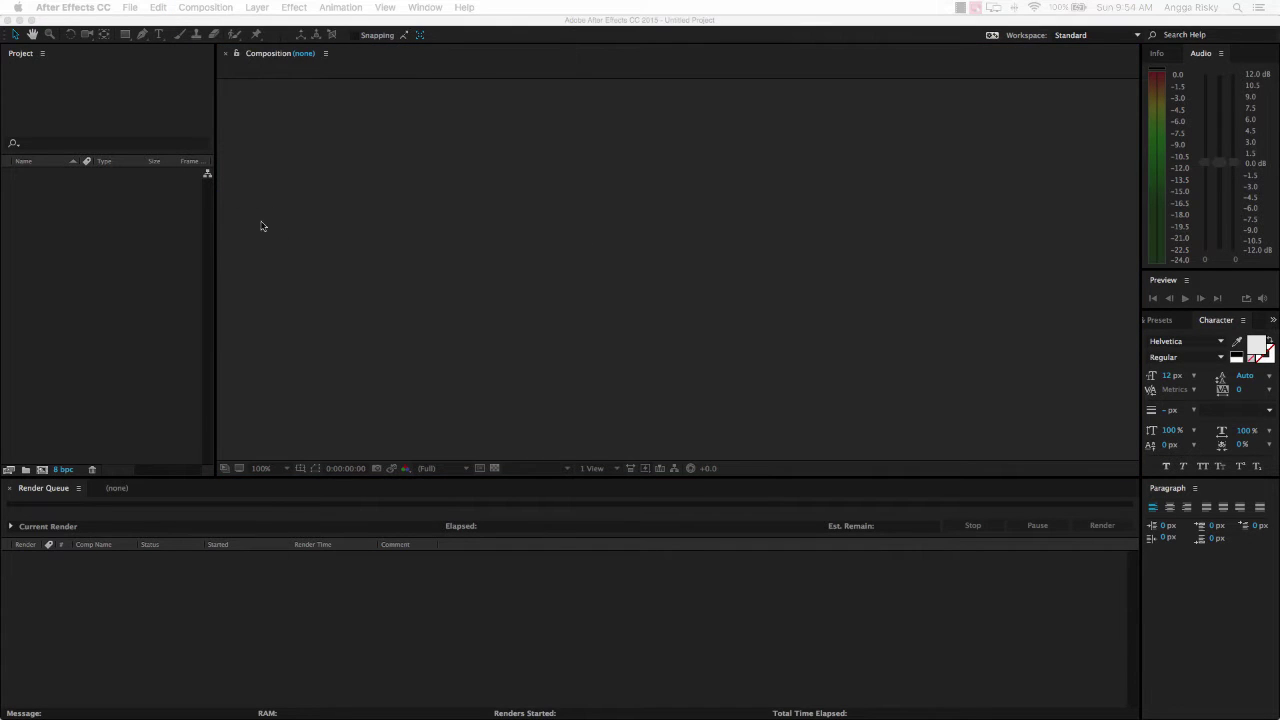
Make Comp 1 500 × 500 px, 0:00:10:00 long at 24 fps, and create it
{"action": "double_click", "coordinate": [527, 272]}
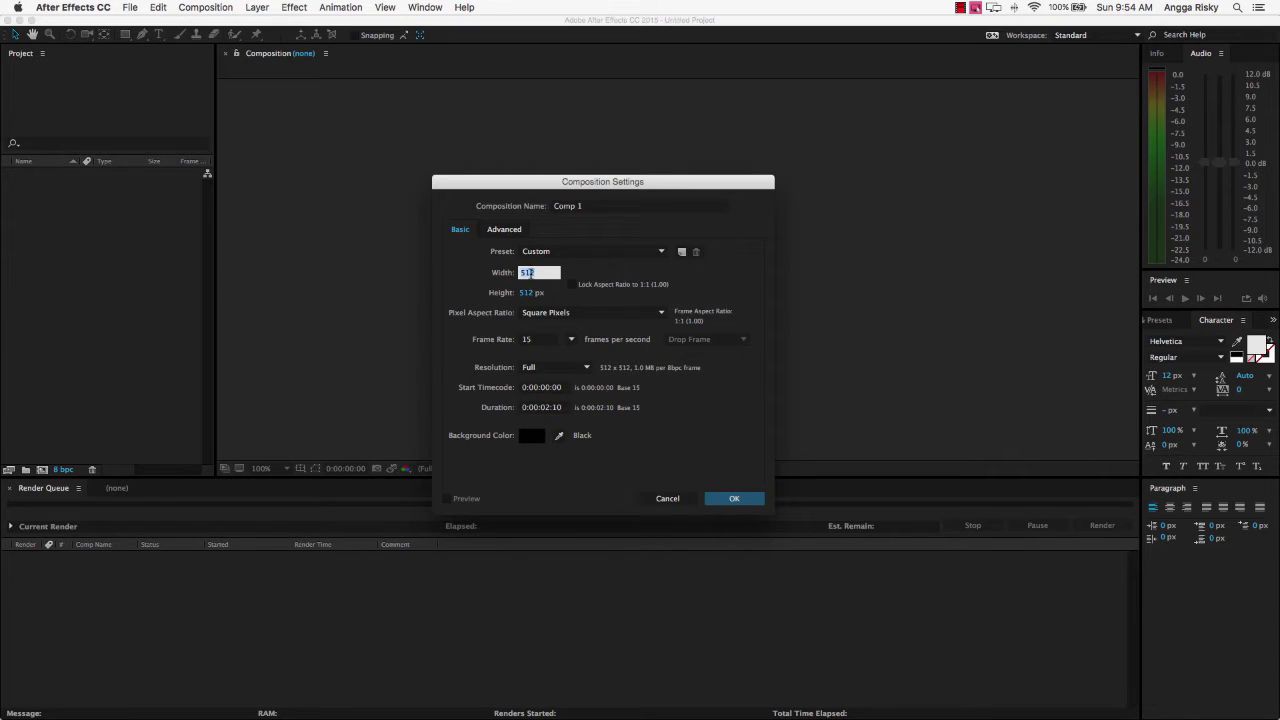
{"action": "type", "text": "500"}
{"action": "left_click", "coordinate": [527, 292]}
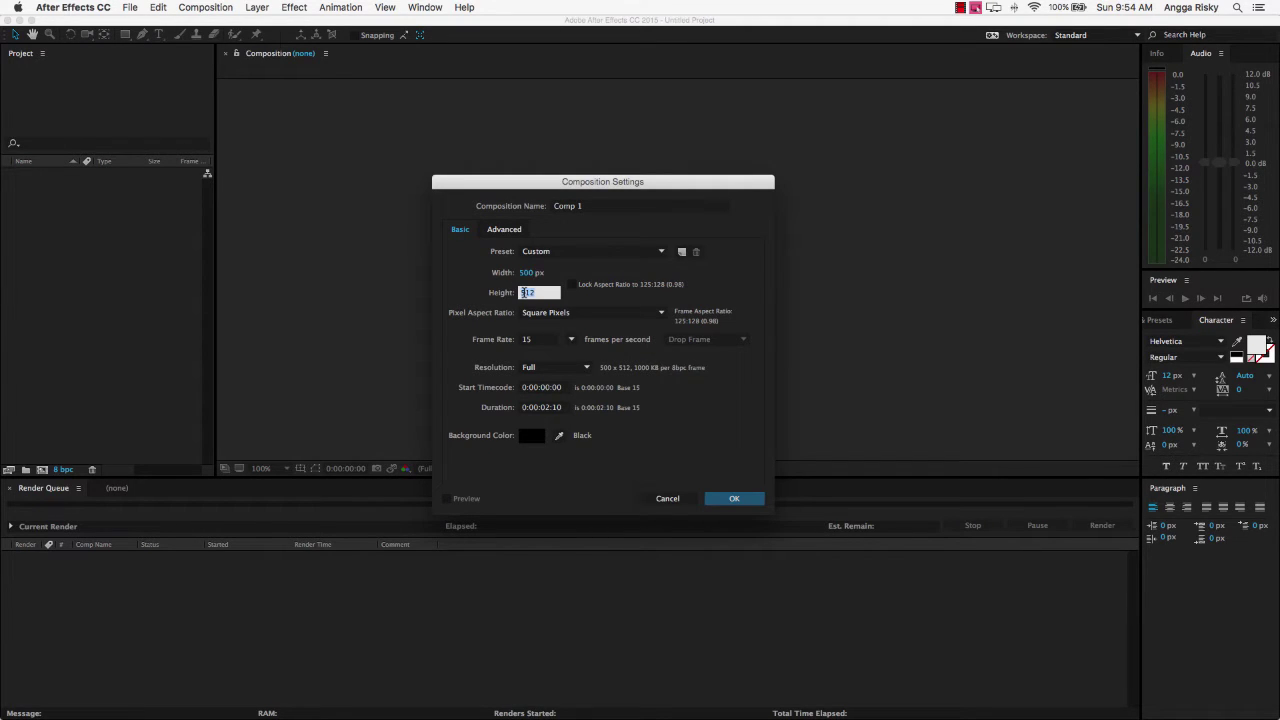
{"action": "type", "text": "500"}
{"action": "key", "text": "Return"}
{"action": "left_click", "coordinate": [549, 409]}
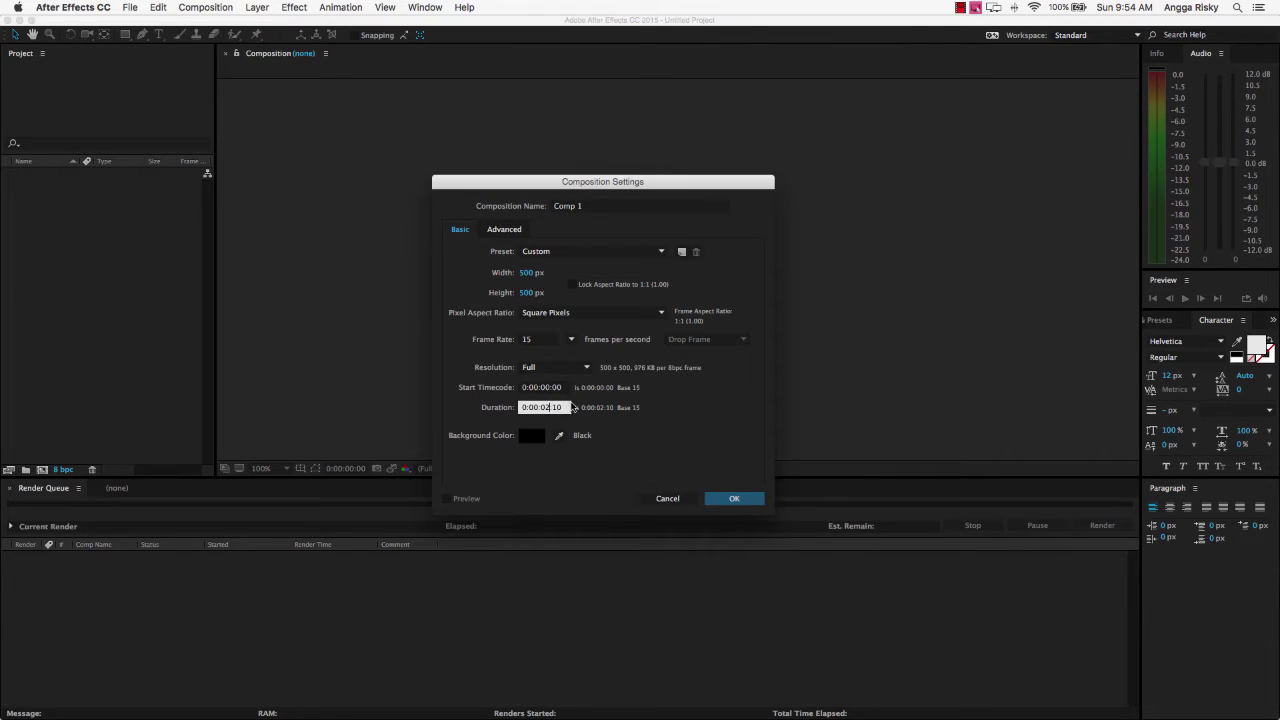
{"action": "key", "text": "BackSpace"}
{"action": "type", "text": "10"}
{"action": "left_click", "coordinate": [571, 340]}
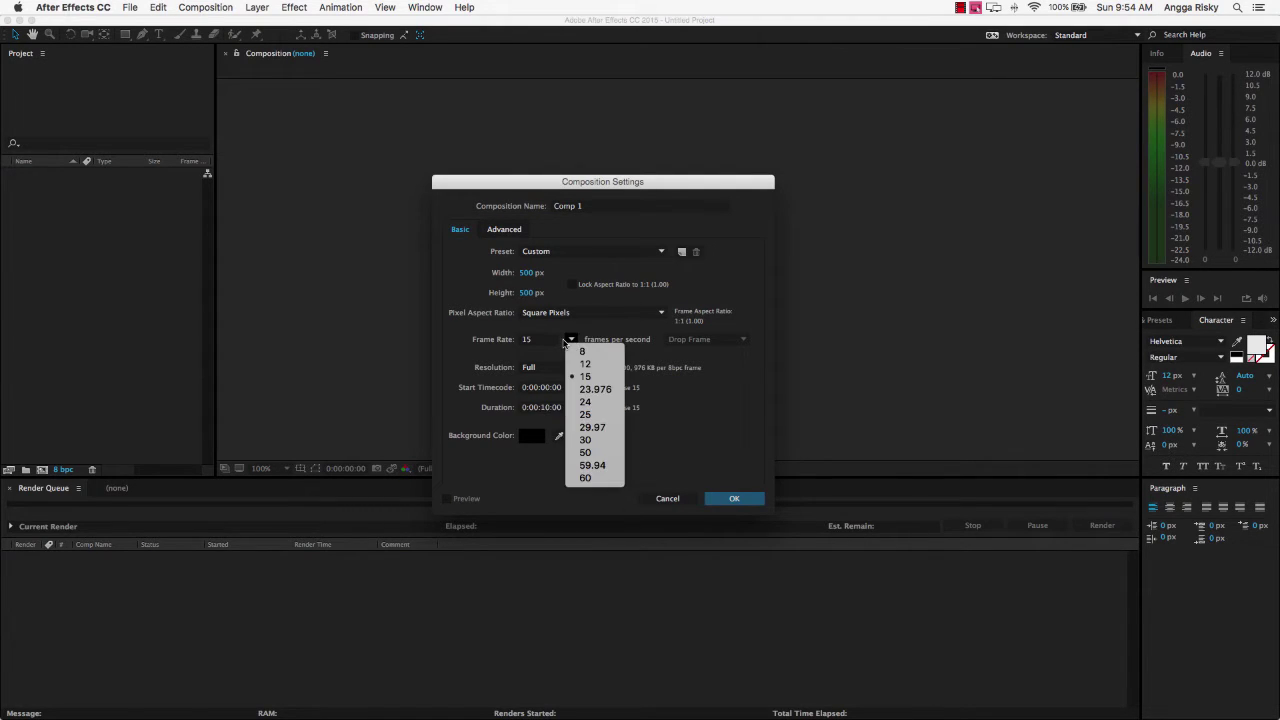
{"action": "left_click", "coordinate": [591, 402]}
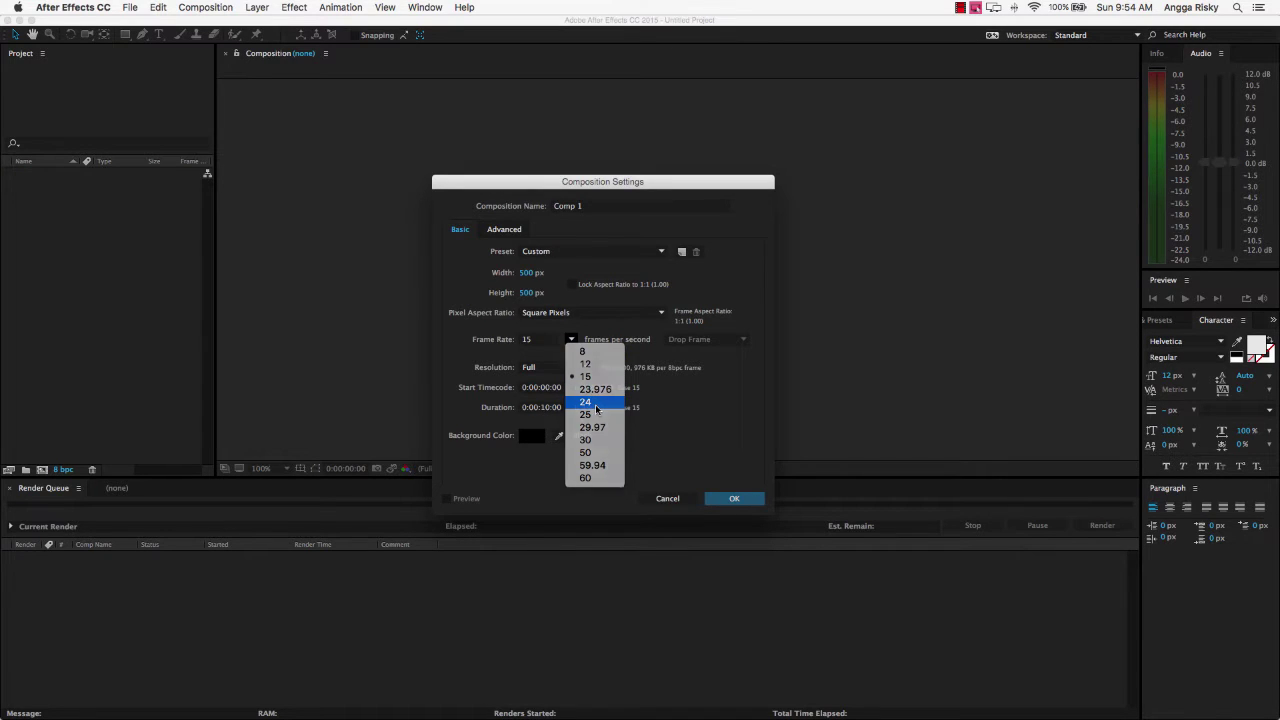
{"action": "left_click", "coordinate": [752, 503]}
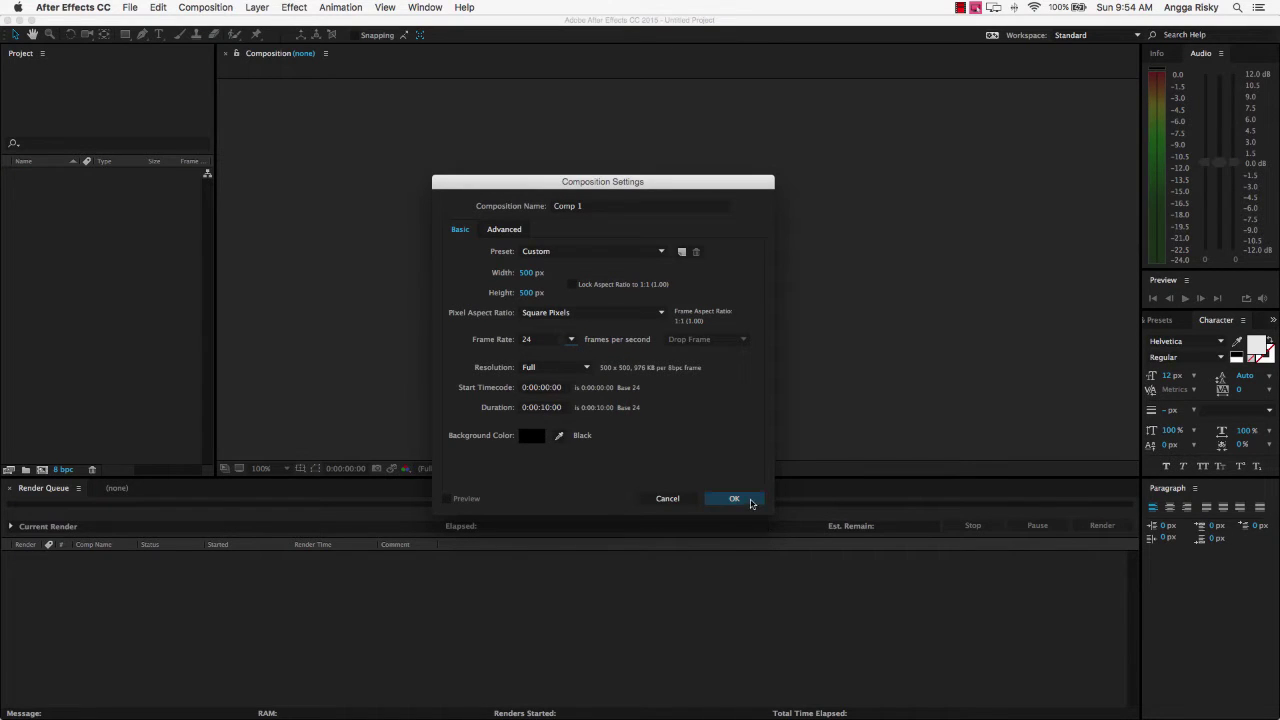
{"action": "left_click", "coordinate": [752, 503]}
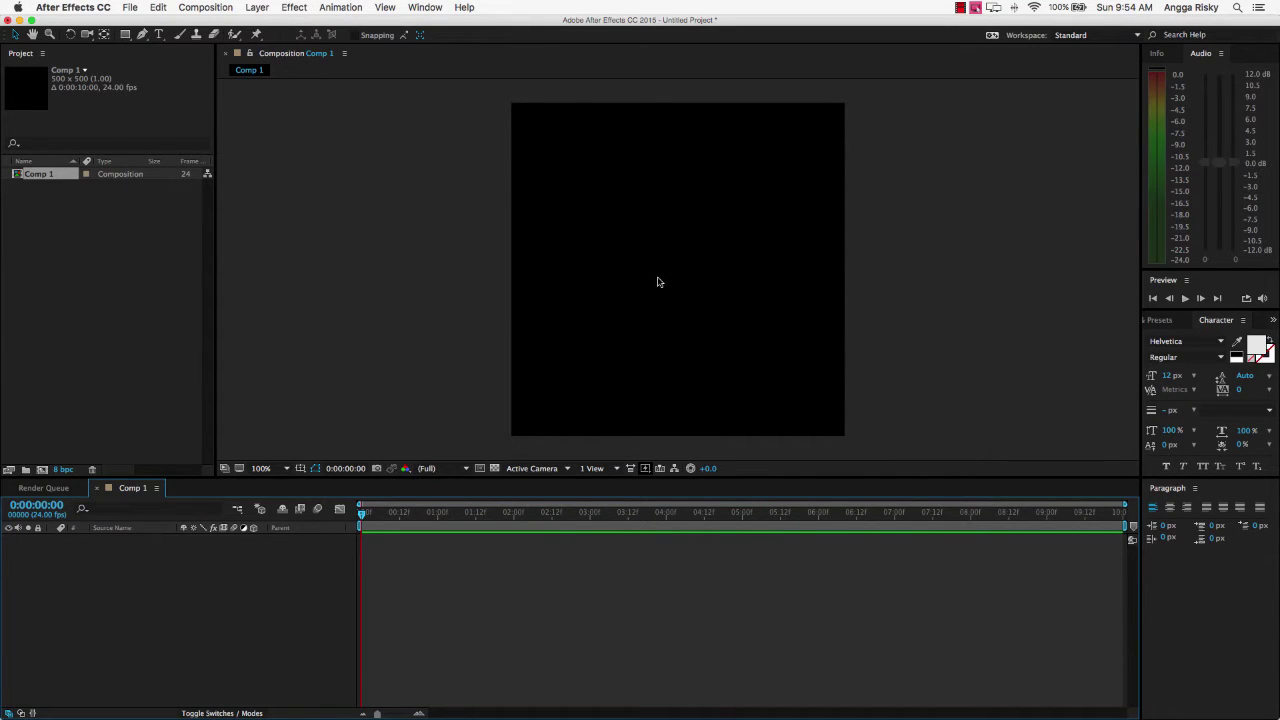
Import MessageIcon.psd through the Project panel's Import > File command
{"action": "right_click", "coordinate": [97, 217]}
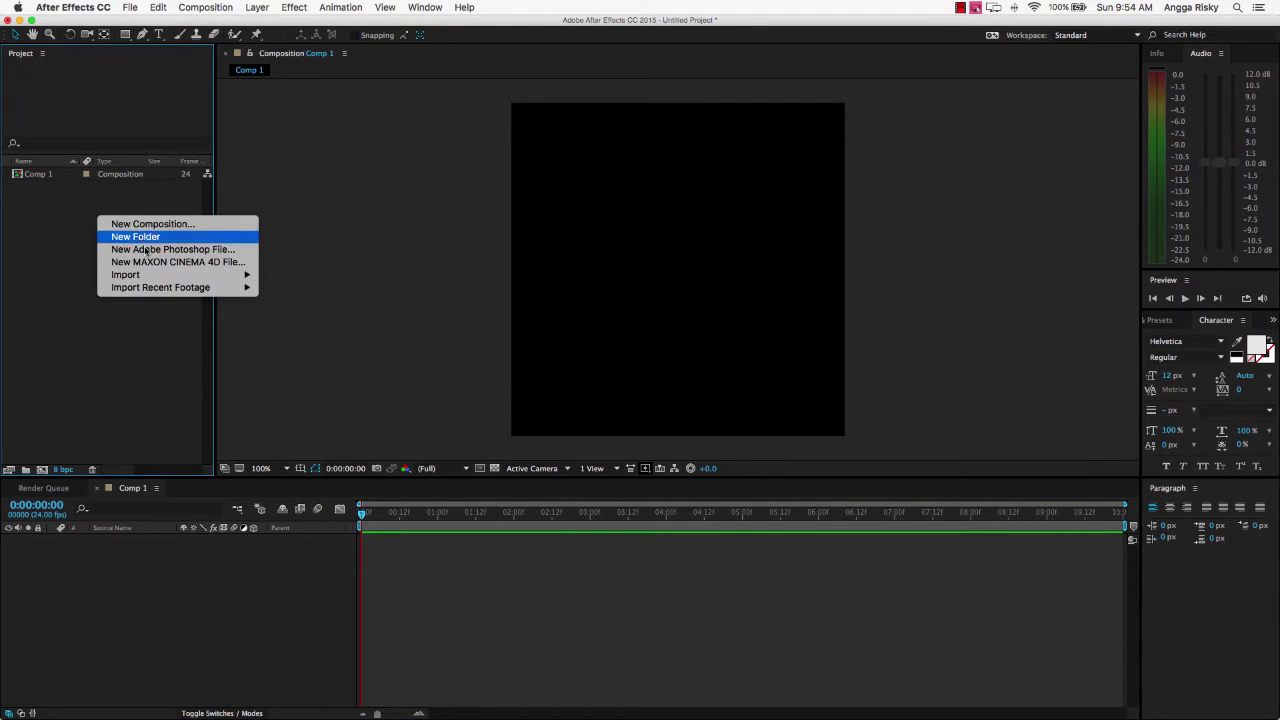
{"action": "mouse_move", "coordinate": [186, 279]}
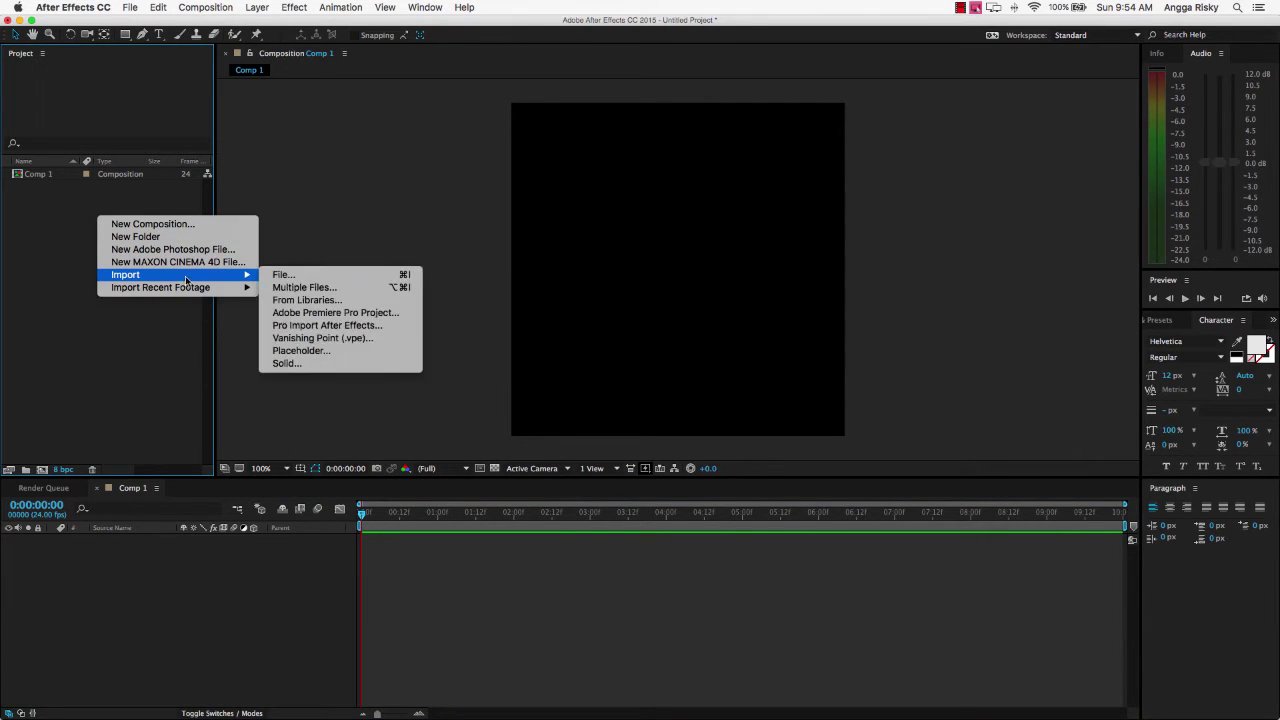
{"action": "left_click", "coordinate": [325, 279]}
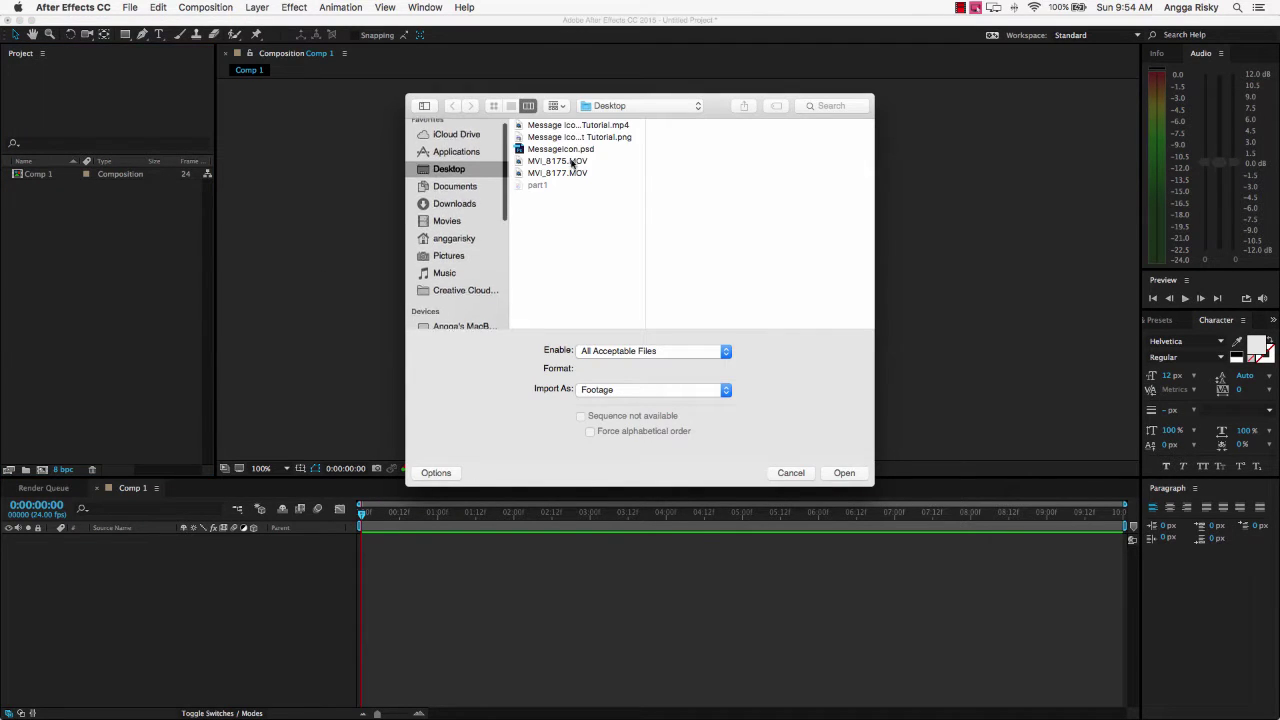
{"action": "left_click", "coordinate": [562, 149]}
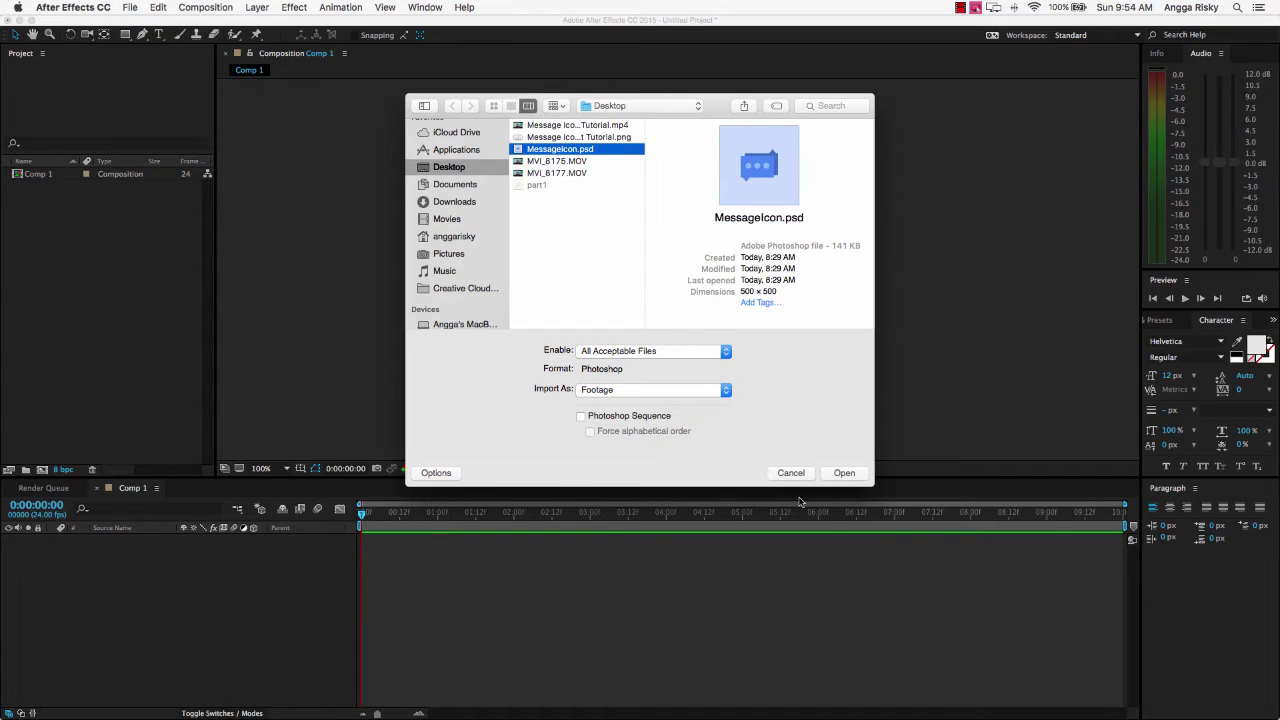
{"action": "left_click", "coordinate": [844, 473]}
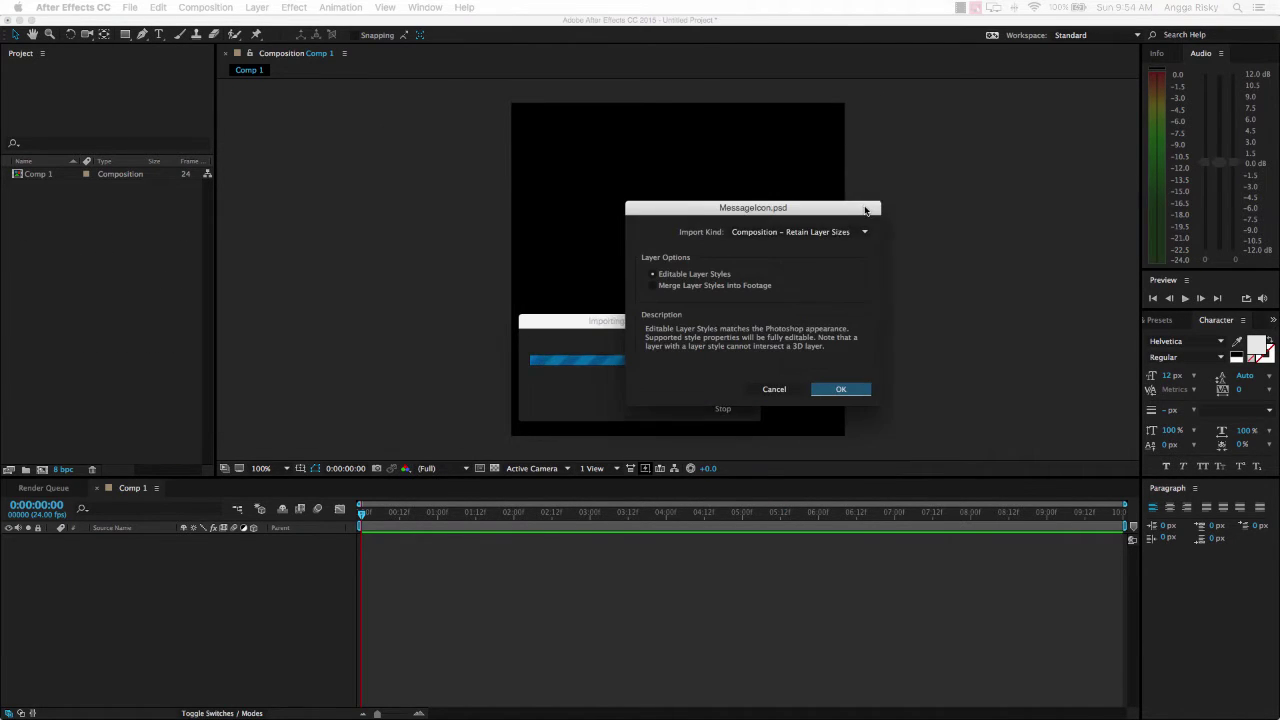
Set the Import Kind to Composition - Retain Layer Sizes and confirm
{"action": "left_click_drag", "start_coordinate": [810, 213], "coordinate": [755, 221]}
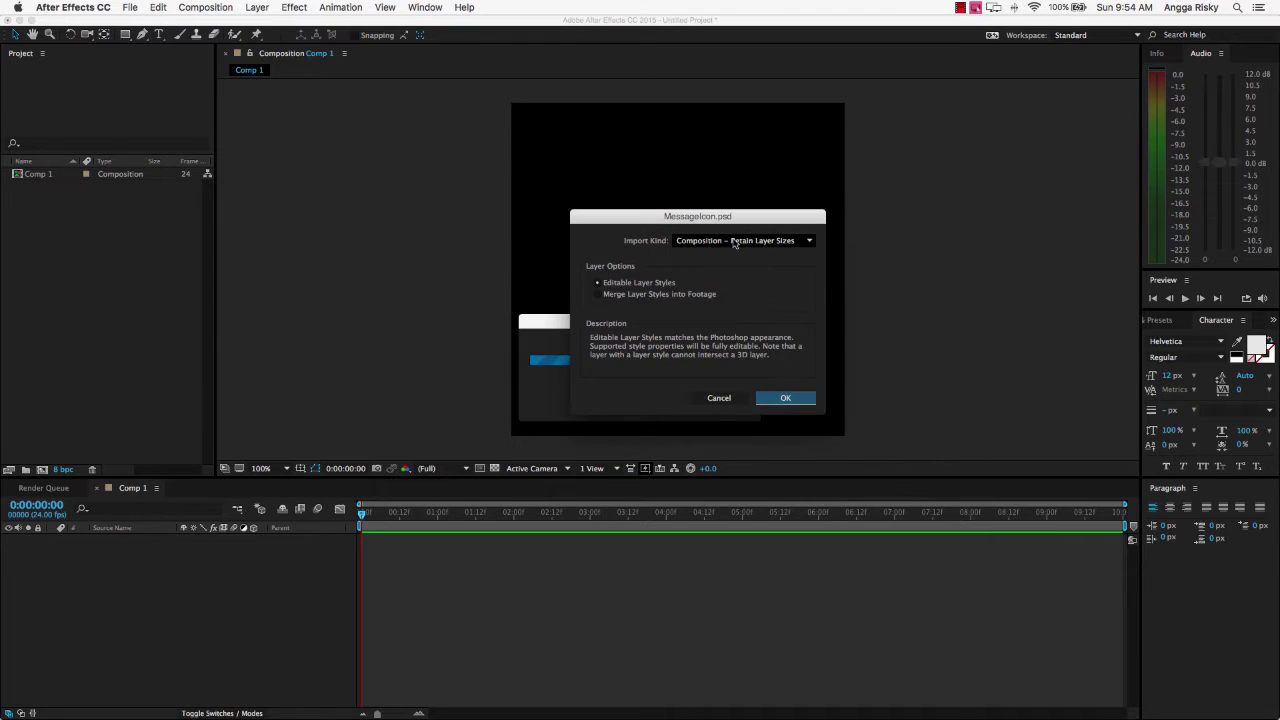
{"action": "left_click", "coordinate": [735, 242]}
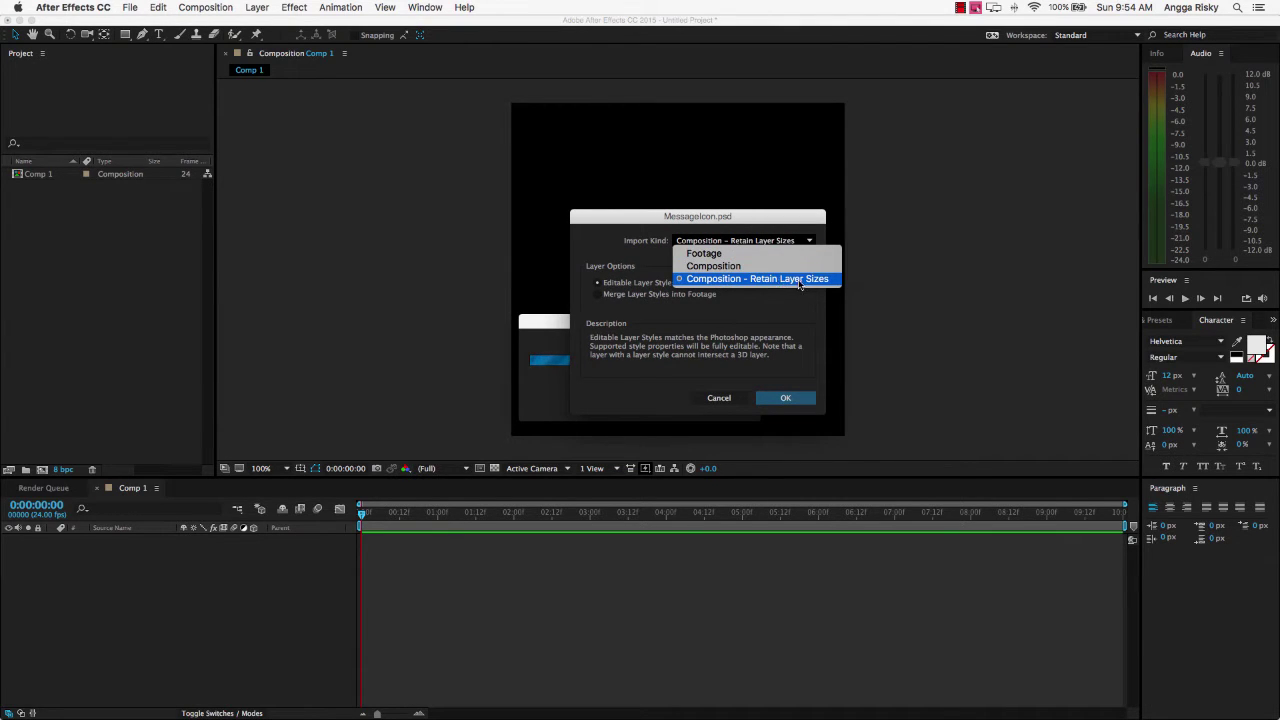
{"action": "left_click", "coordinate": [800, 282]}
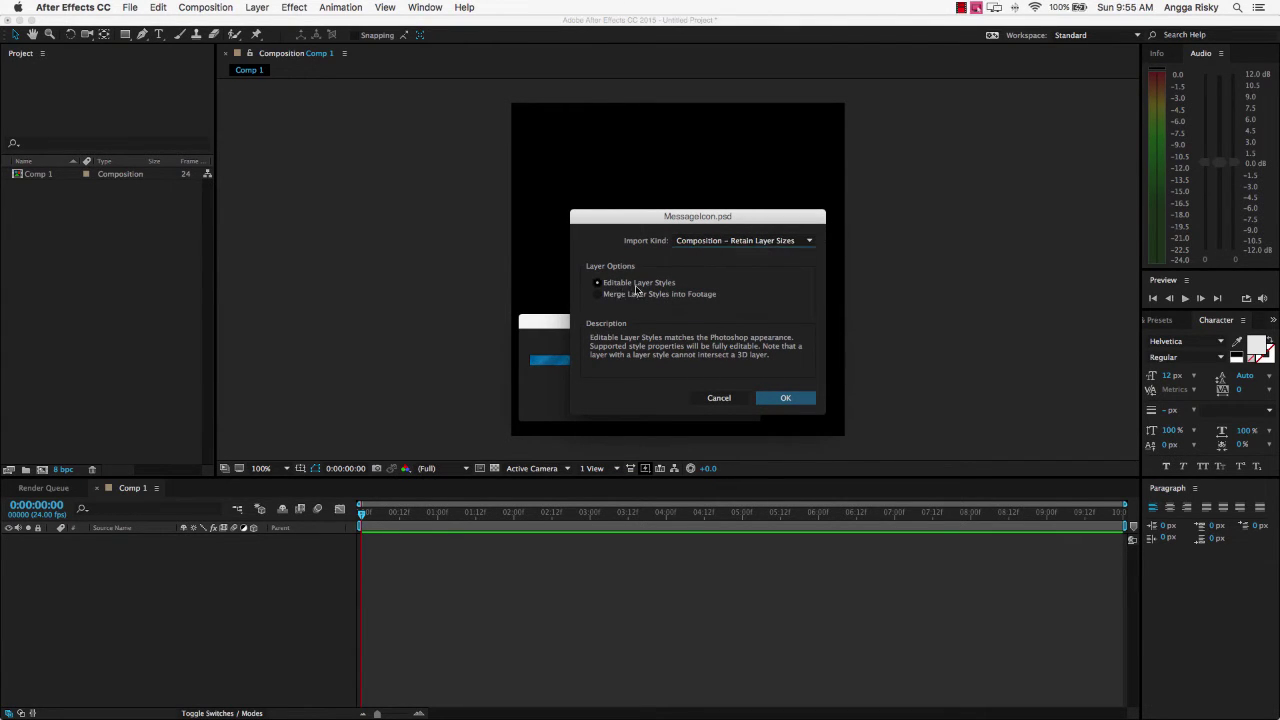
{"action": "left_click", "coordinate": [783, 398]}
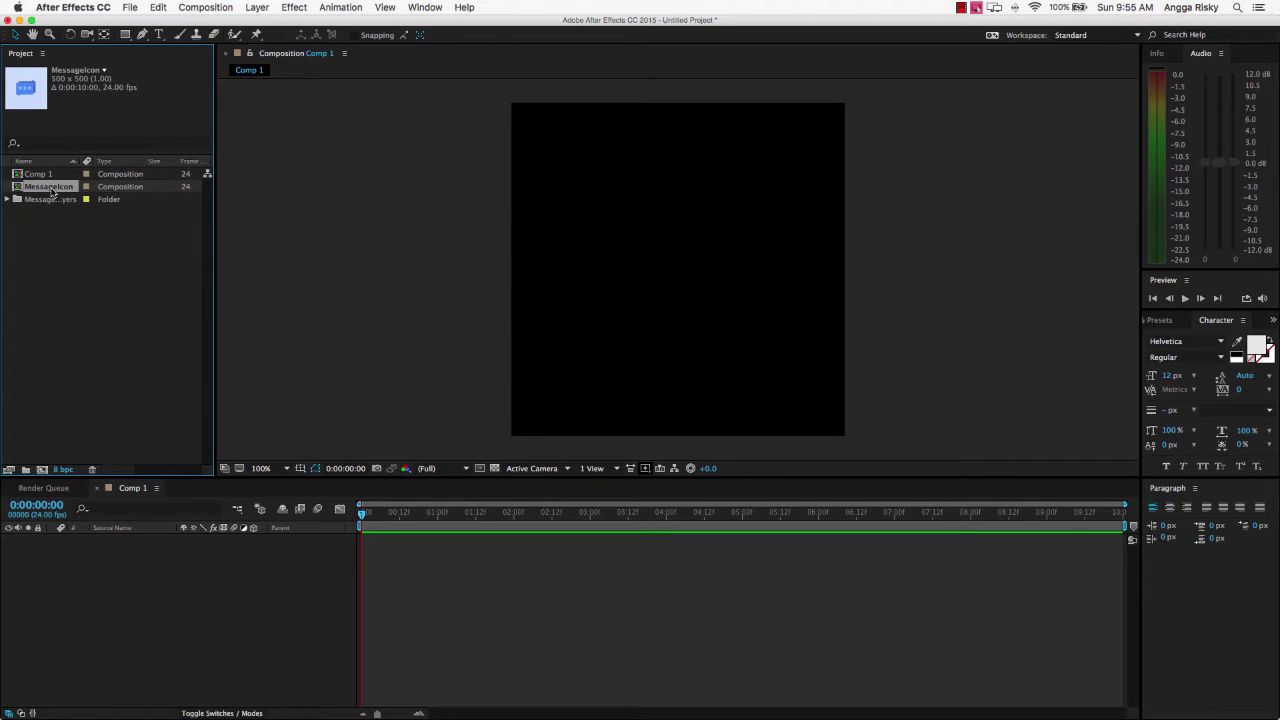
Add MessageIcon to Comp 1's timeline as one layer, deleting the duplicate copy
{"action": "right_click", "coordinate": [52, 192]}
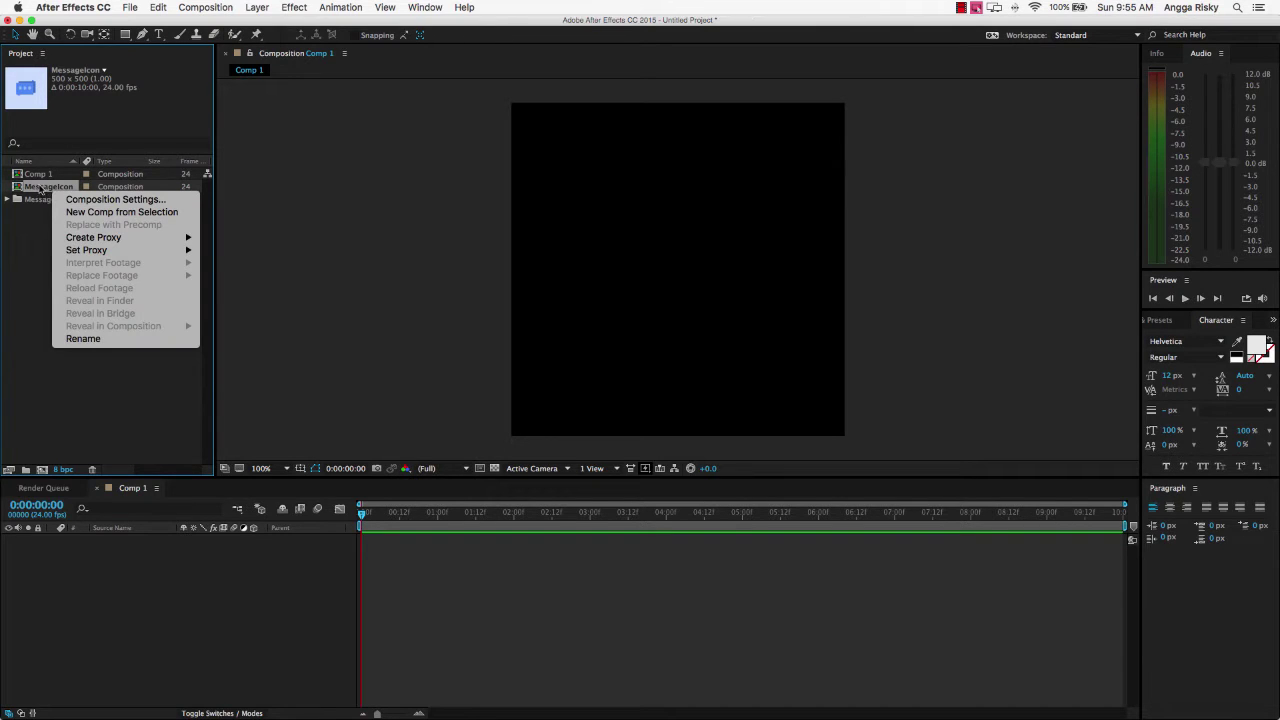
{"action": "key", "text": "Escape"}
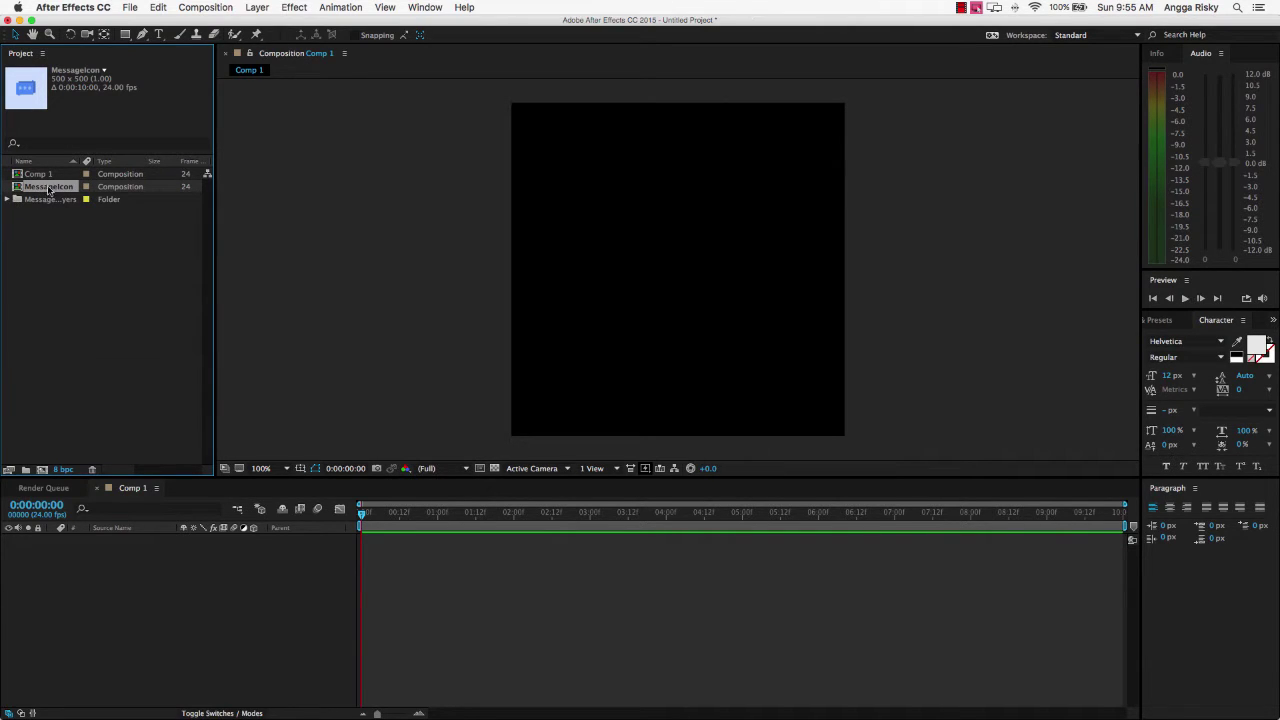
{"action": "left_click_drag", "start_coordinate": [49, 190], "coordinate": [150, 583]}
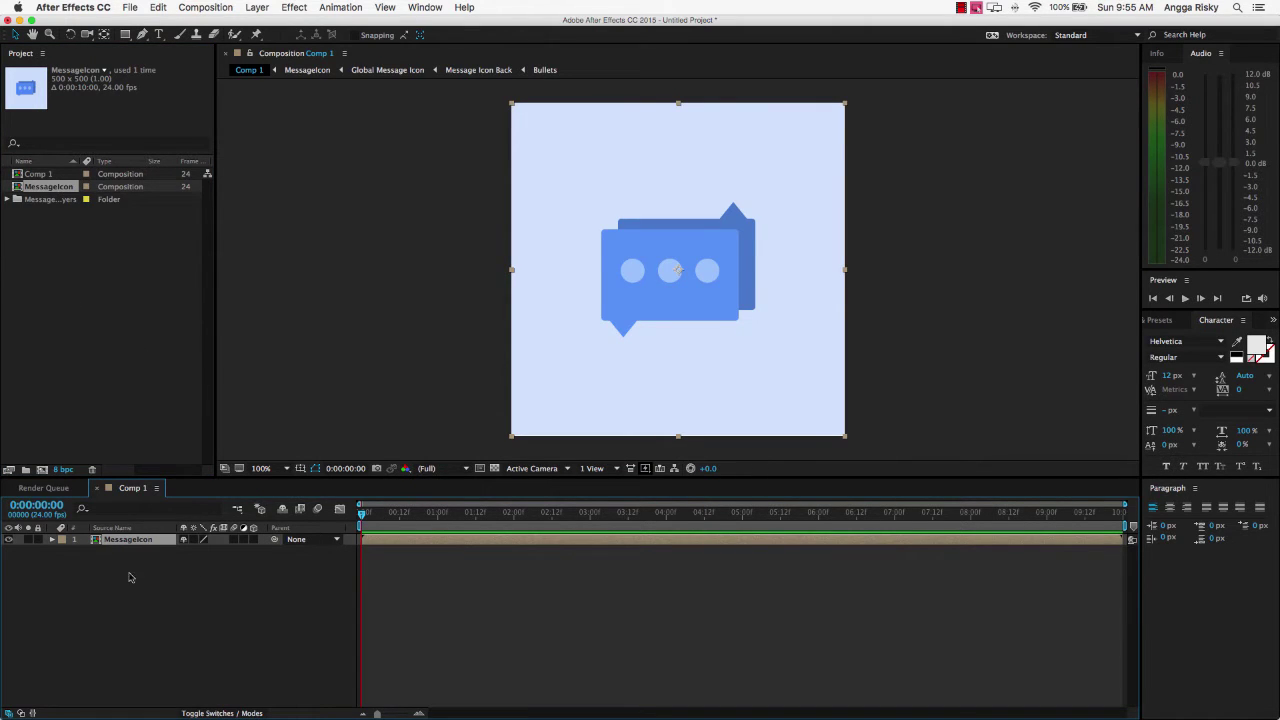
{"action": "left_click_drag", "start_coordinate": [49, 187], "coordinate": [156, 570]}
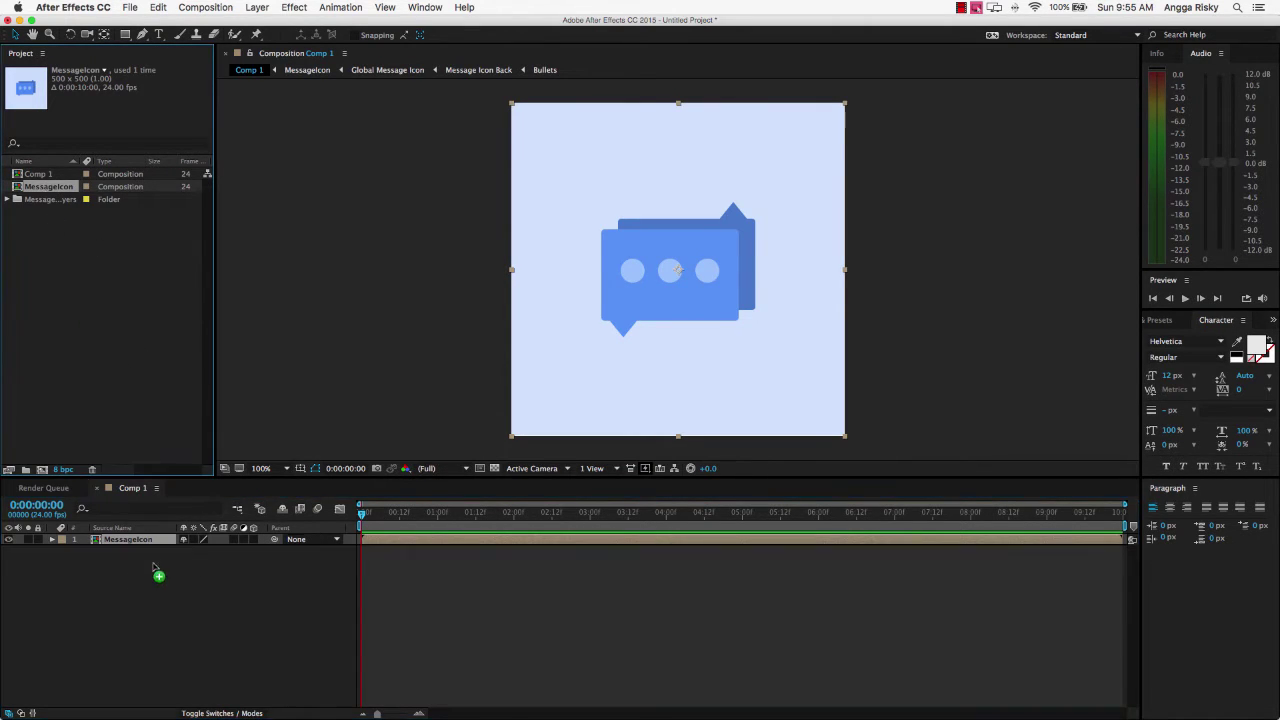
{"action": "key", "text": "Delete"}
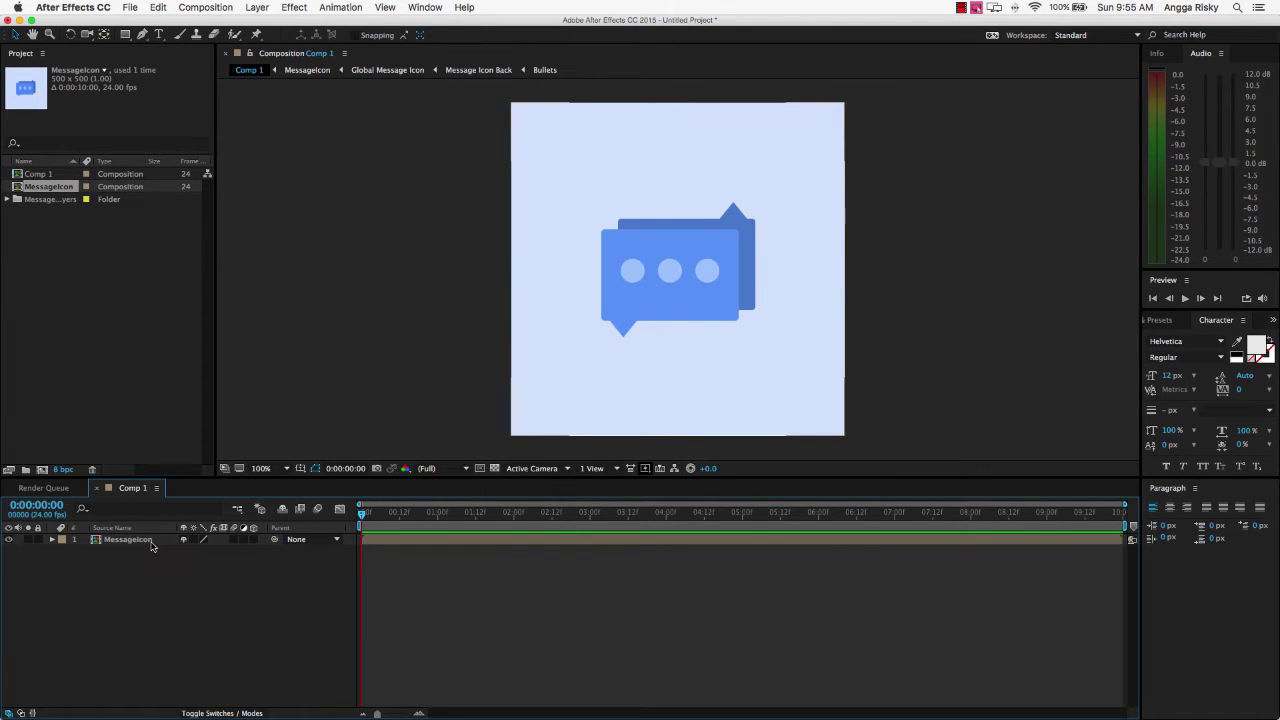
{"action": "left_click", "coordinate": [150, 543]}
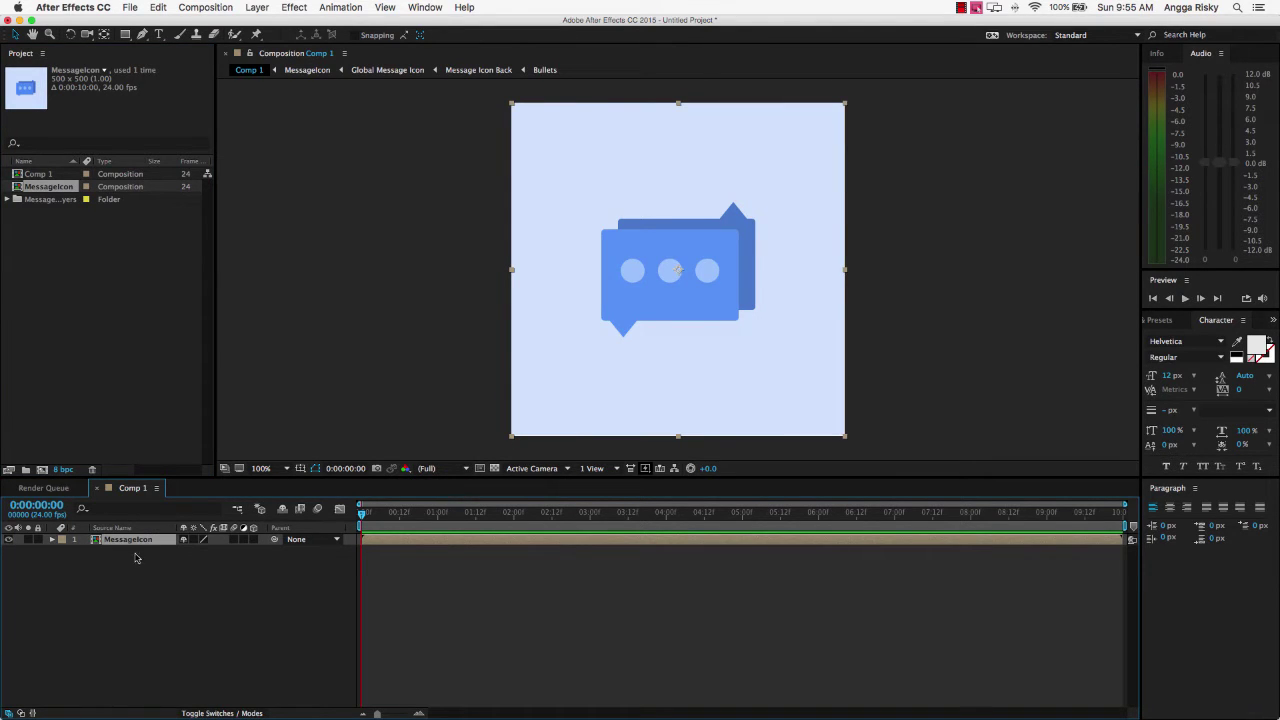
Open the MessageIcon precomp from its layer in Comp 1
{"action": "left_click", "coordinate": [52, 541]}
{"action": "left_click", "coordinate": [54, 541]}
{"action": "double_click", "coordinate": [155, 545]}
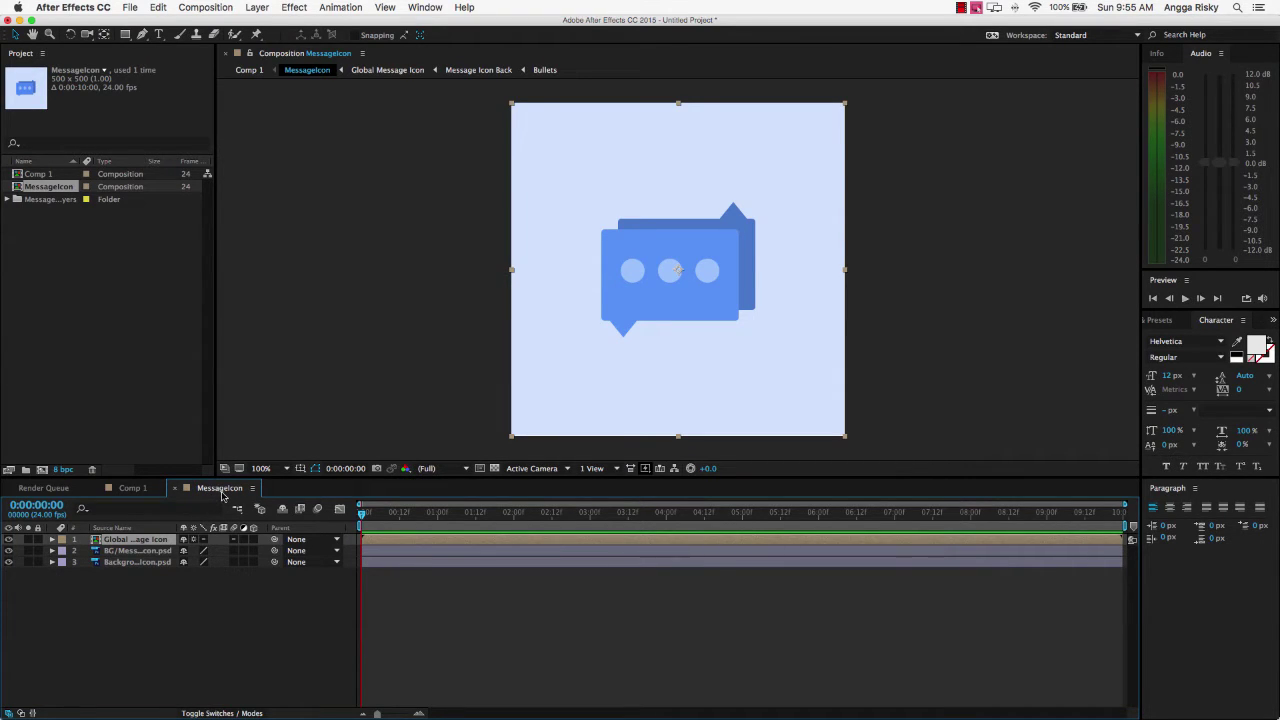
Drill into Global Message Icon, Message Icon Front, then Bullets, and select bullet-1
{"action": "key", "text": "ctrl+alt+0"}
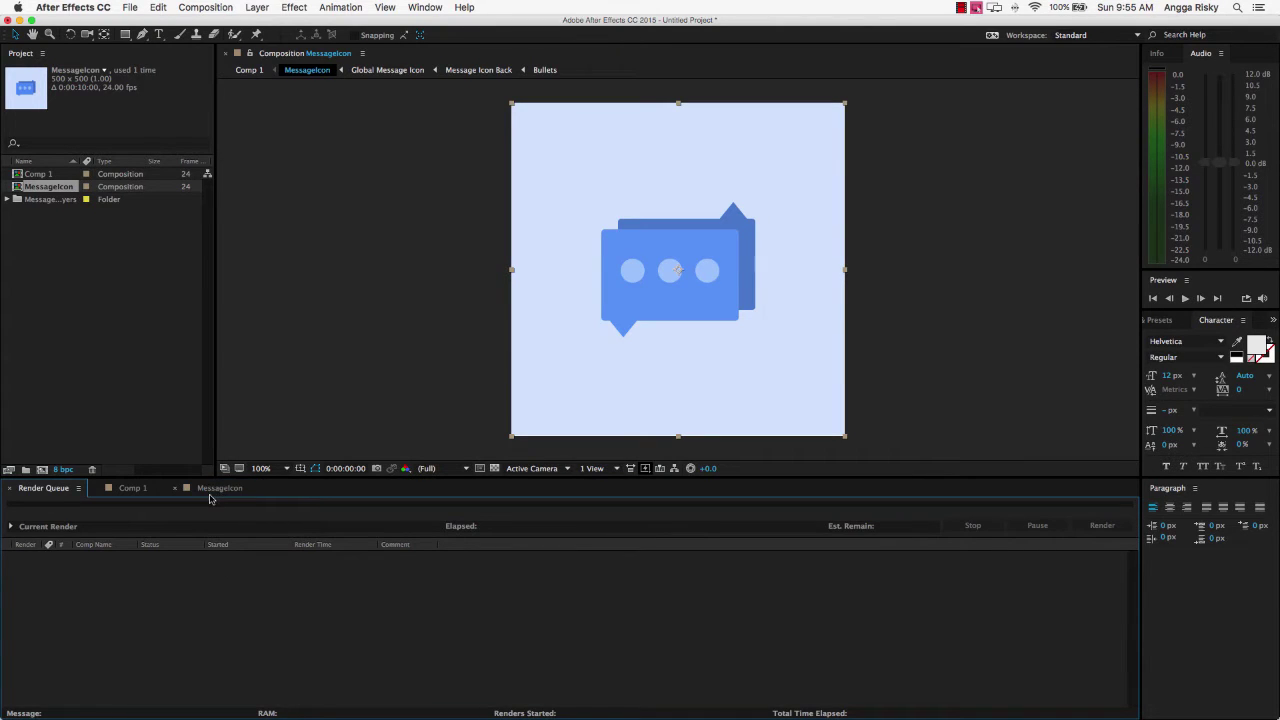
{"action": "left_click", "coordinate": [212, 490]}
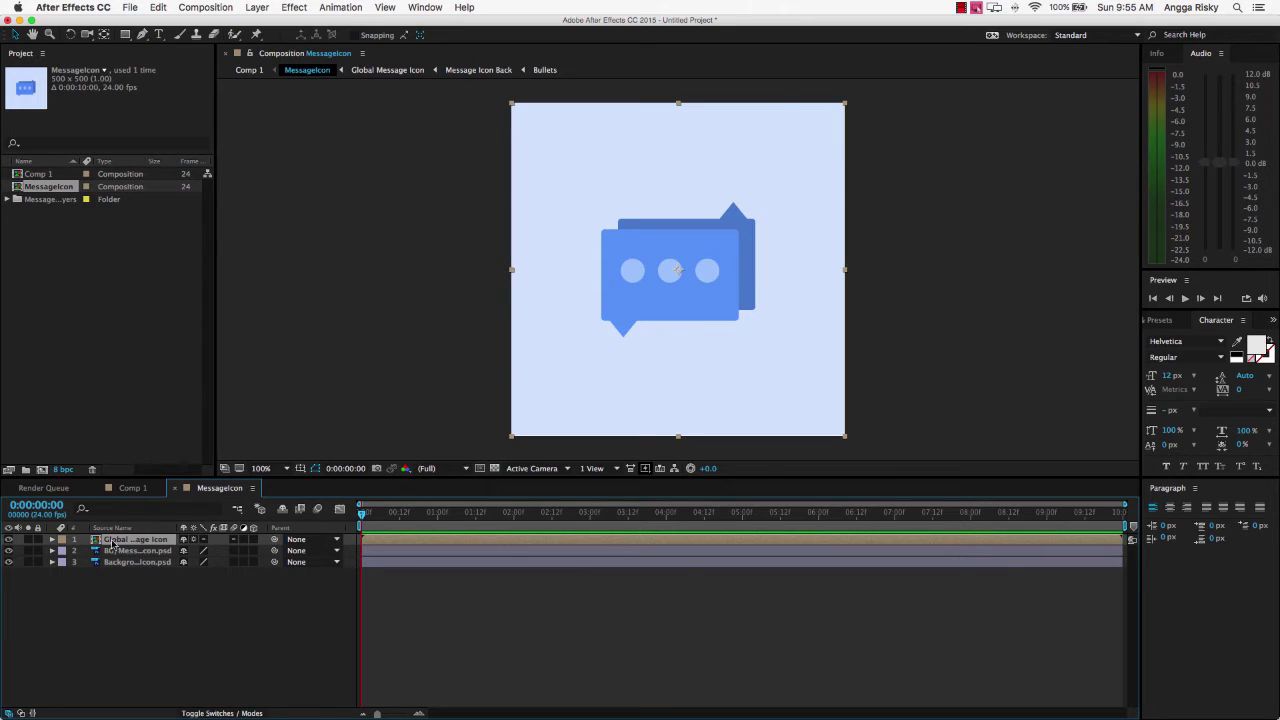
{"action": "double_click", "coordinate": [141, 541]}
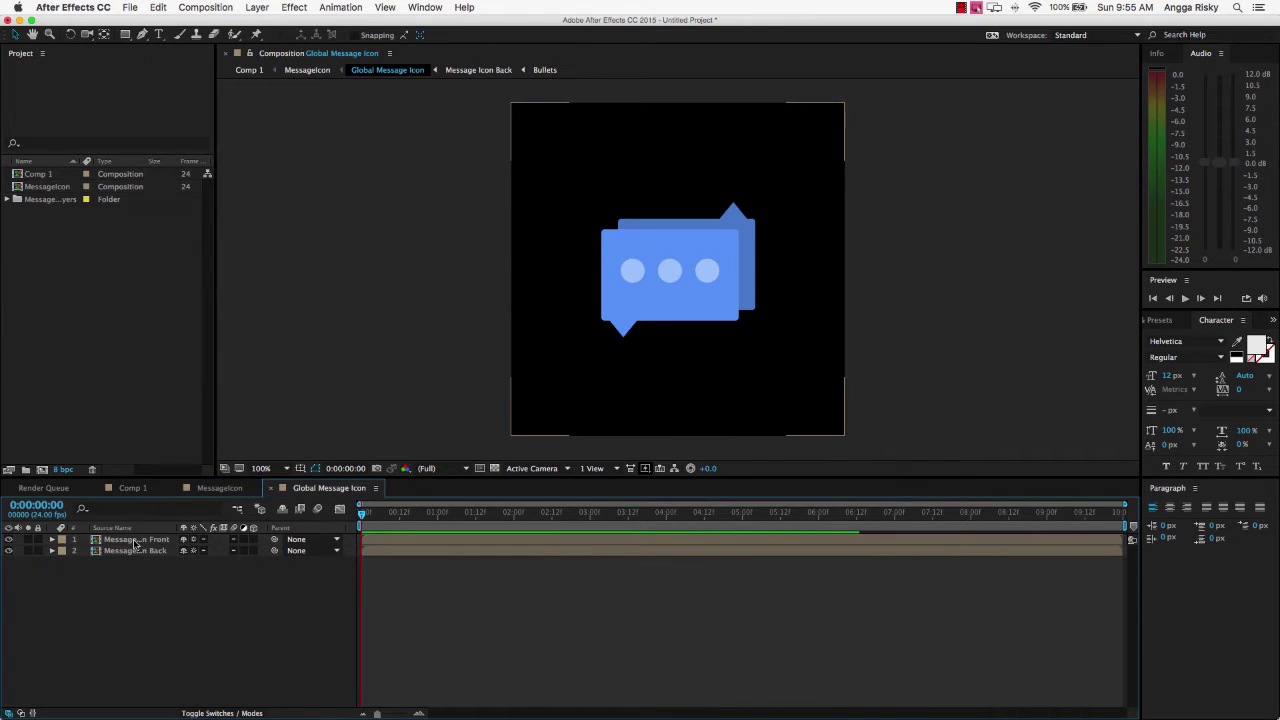
{"action": "left_click", "coordinate": [150, 541]}
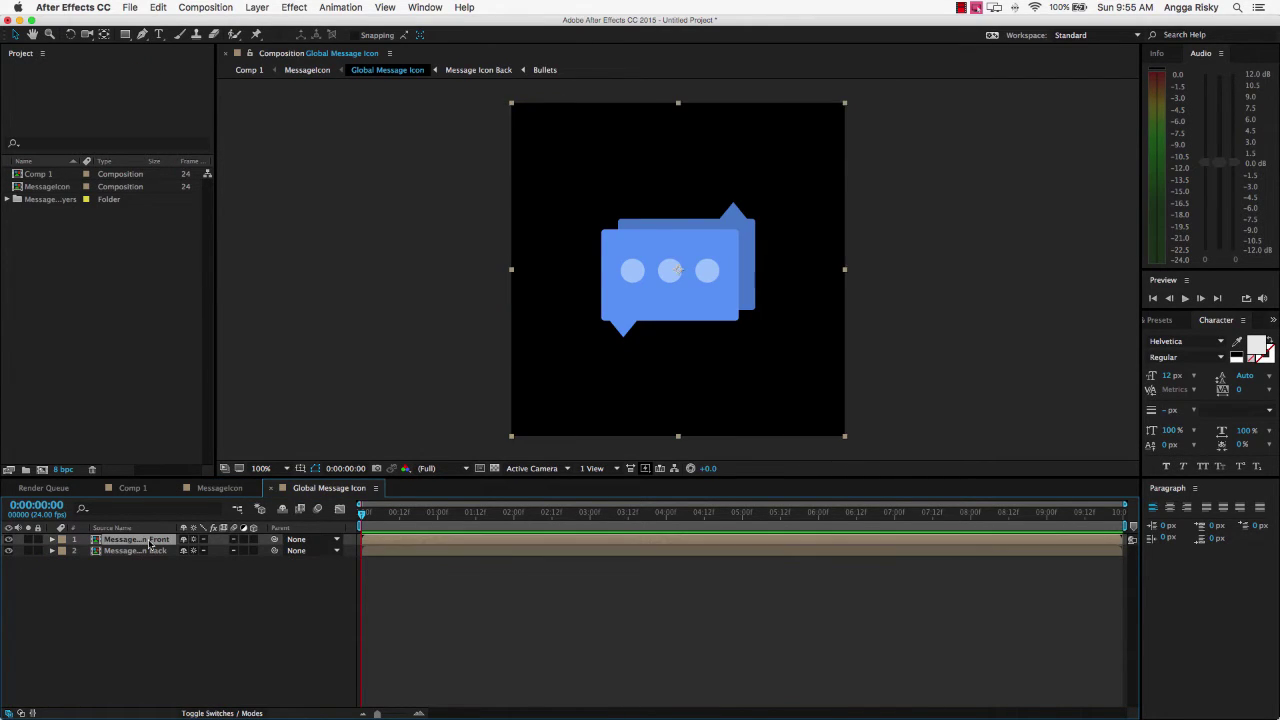
{"action": "double_click", "coordinate": [150, 541]}
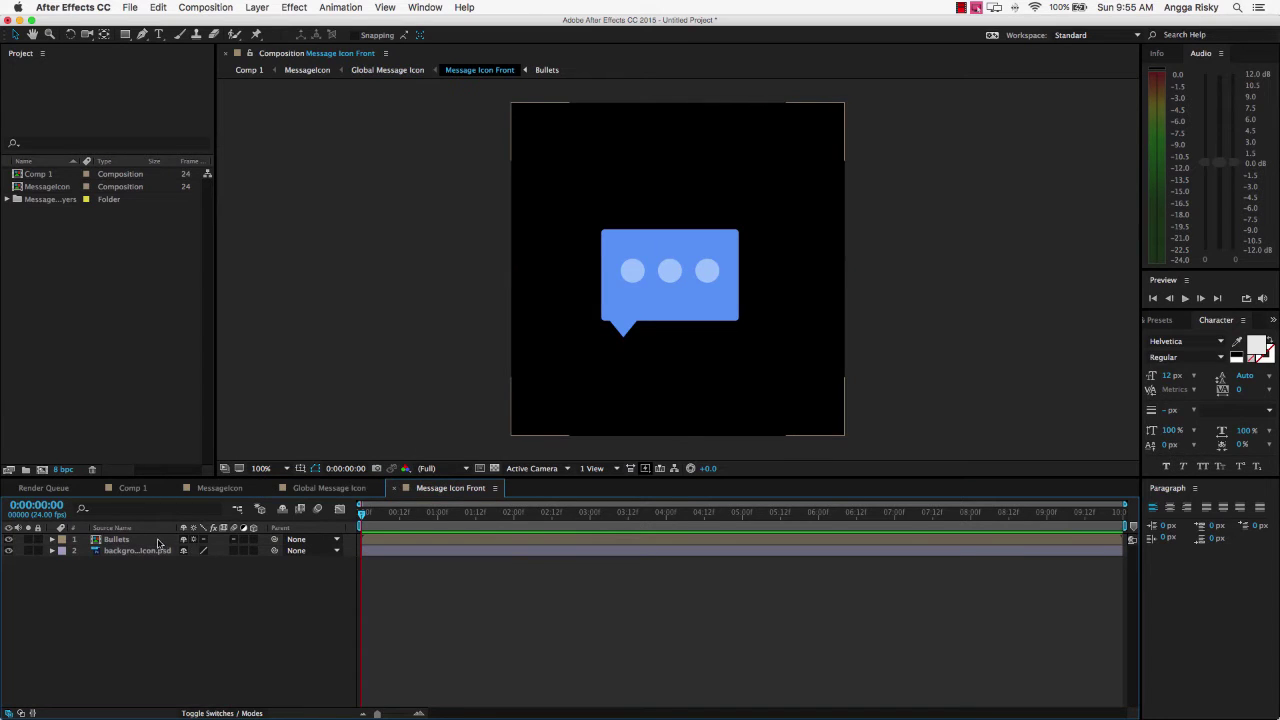
{"action": "left_click", "coordinate": [141, 543]}
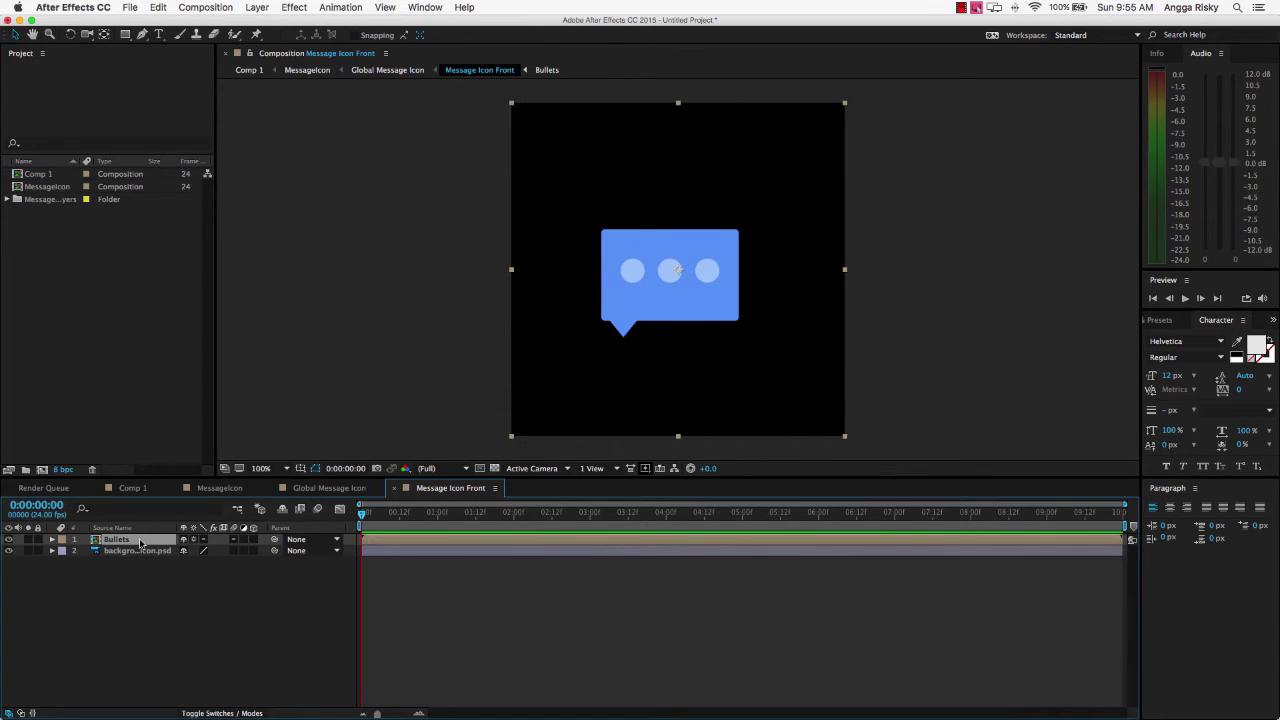
{"action": "double_click", "coordinate": [141, 543]}
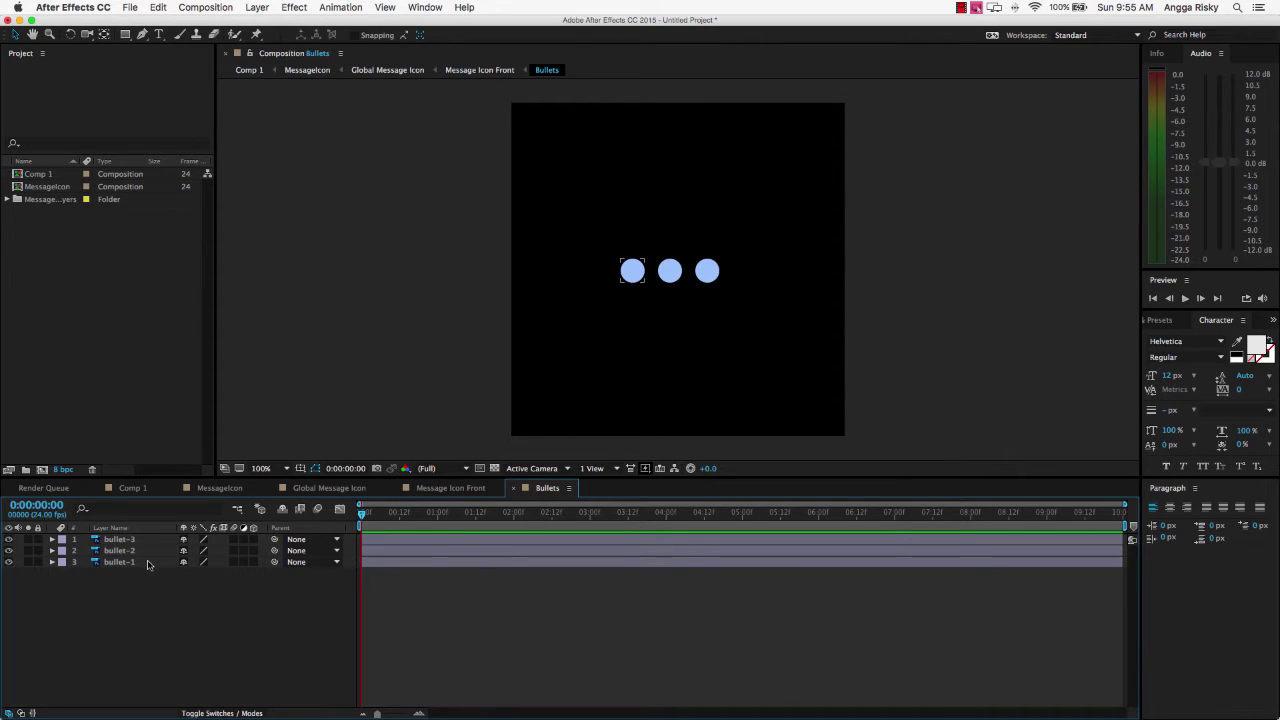
{"action": "left_click", "coordinate": [147, 565]}
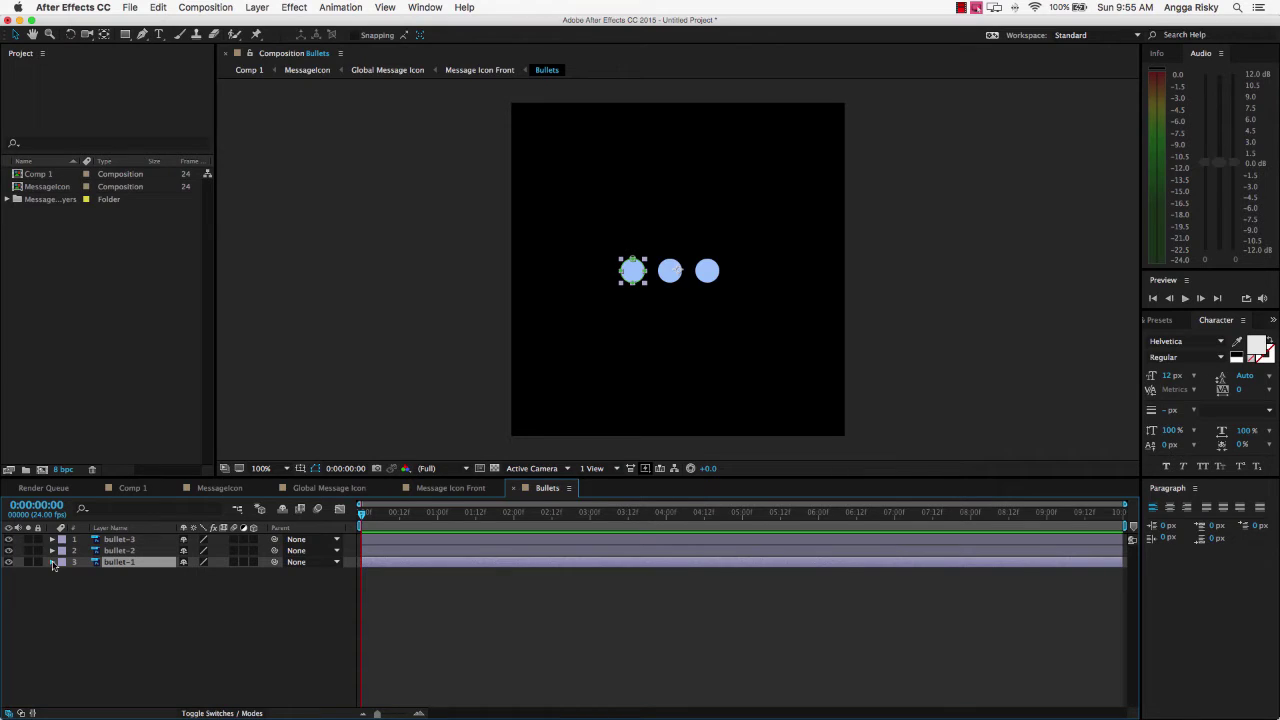
Keyframe bullet-1's Position at frame 0 and raise it 30 px to 250,220 at frame 5
{"action": "left_click", "coordinate": [53, 563]}
{"action": "left_click", "coordinate": [63, 585]}
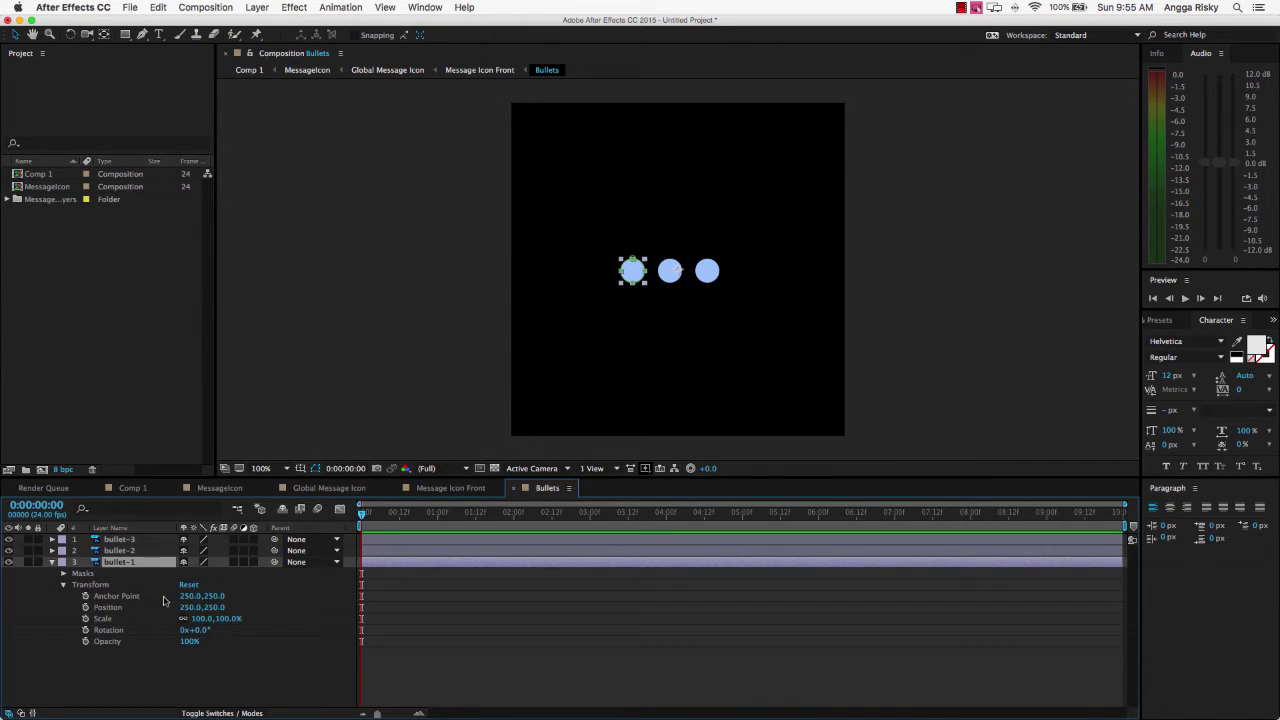
{"action": "left_click", "coordinate": [86, 607]}
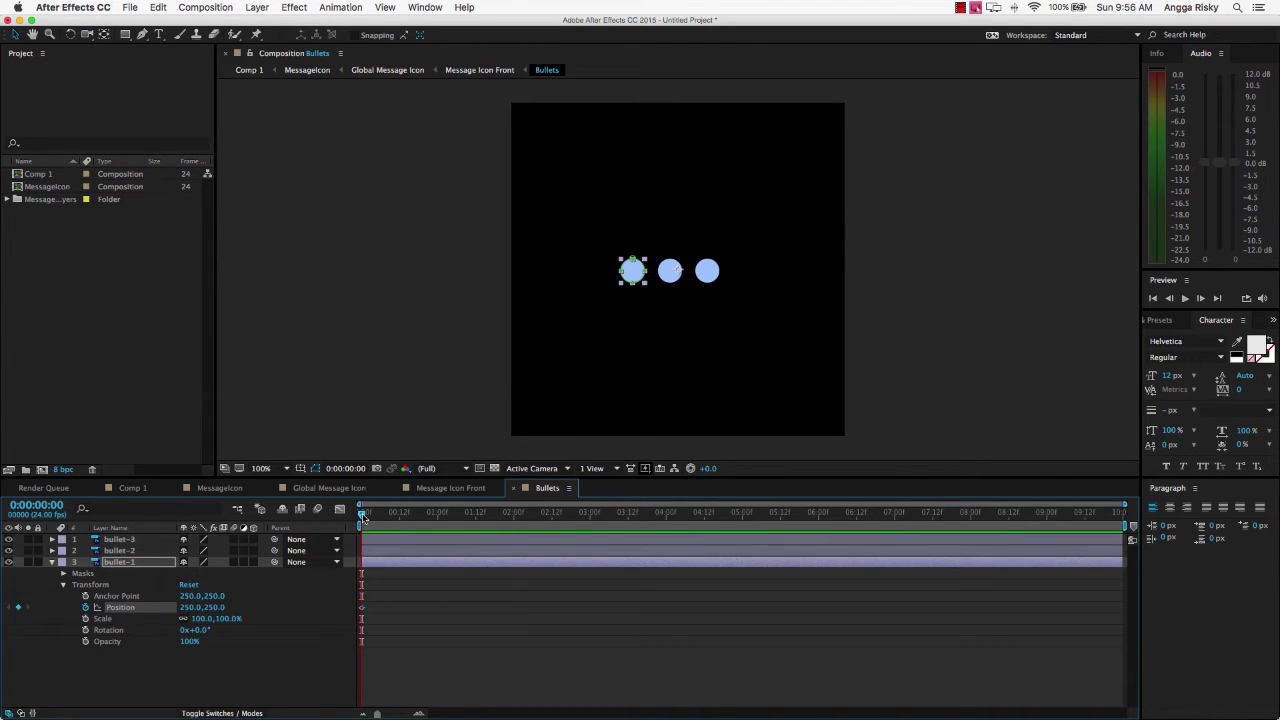
{"action": "left_click_drag", "start_coordinate": [363, 515], "coordinate": [379, 518]}
{"action": "key", "text": "shift+Up"}
{"action": "key", "text": "shift+Up"}
{"action": "key", "text": "shift+Up"}
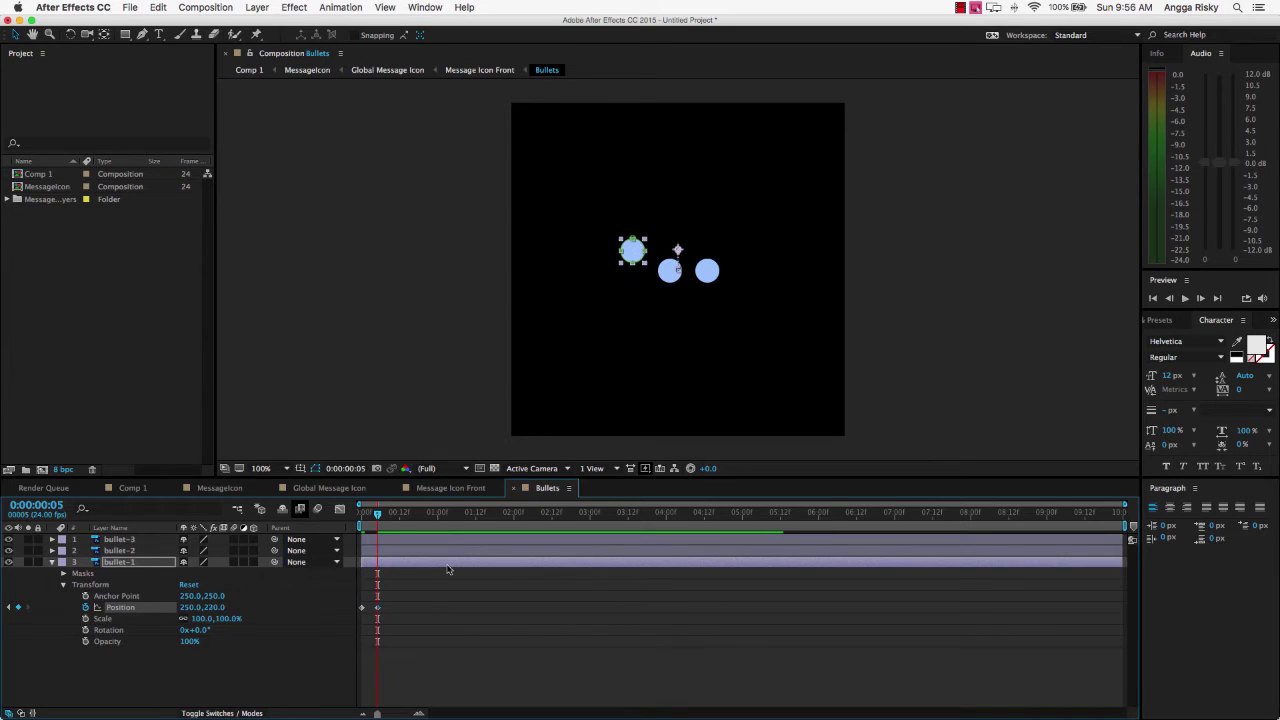
{"action": "left_click", "coordinate": [131, 489]}
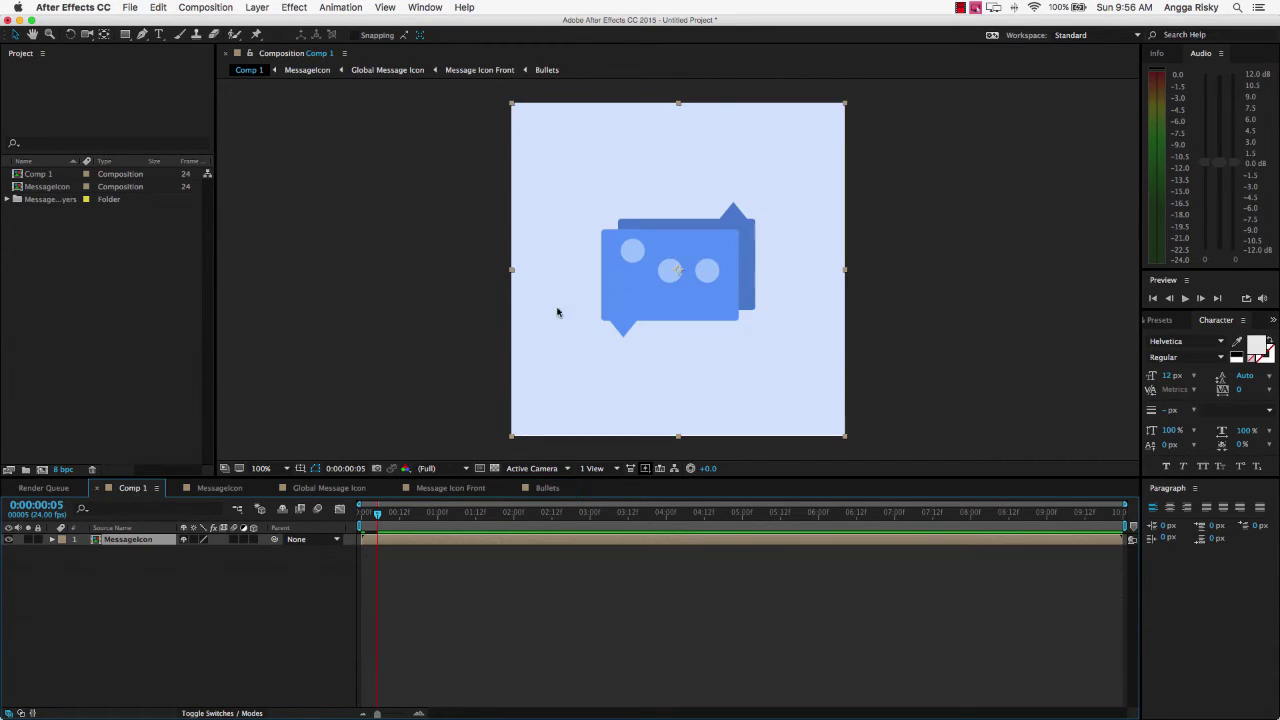
{"action": "left_click", "coordinate": [547, 488]}
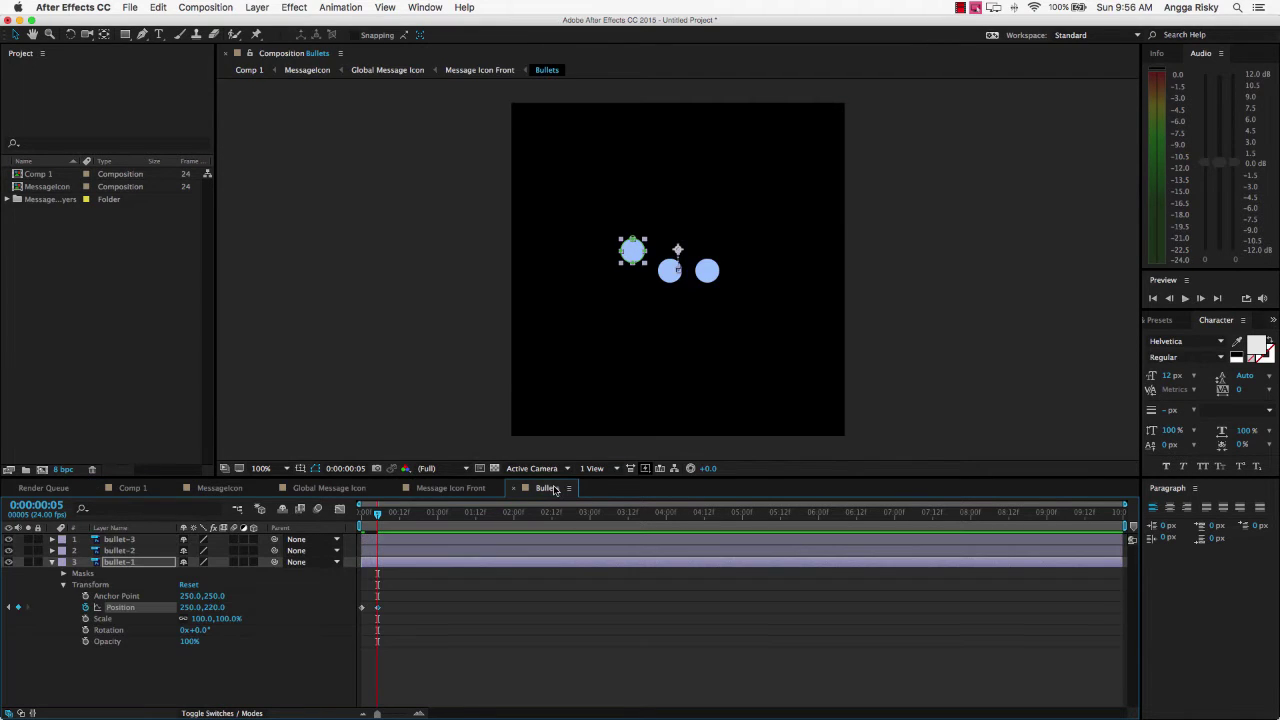
Return bullet-1 to 250,250 at frame 10, scrub the hop, and view Comp 1
{"action": "right_click", "coordinate": [363, 610]}
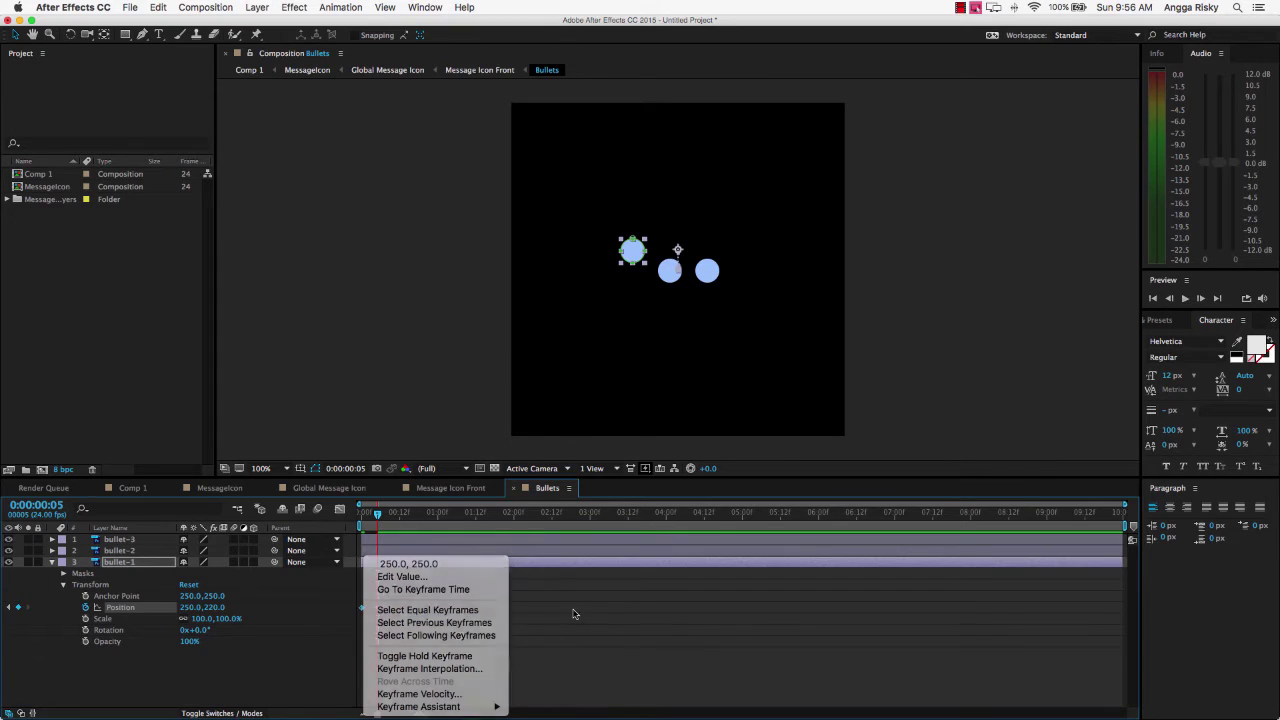
{"action": "left_click", "coordinate": [360, 612]}
{"action": "mouse_move", "coordinate": [363, 613]}
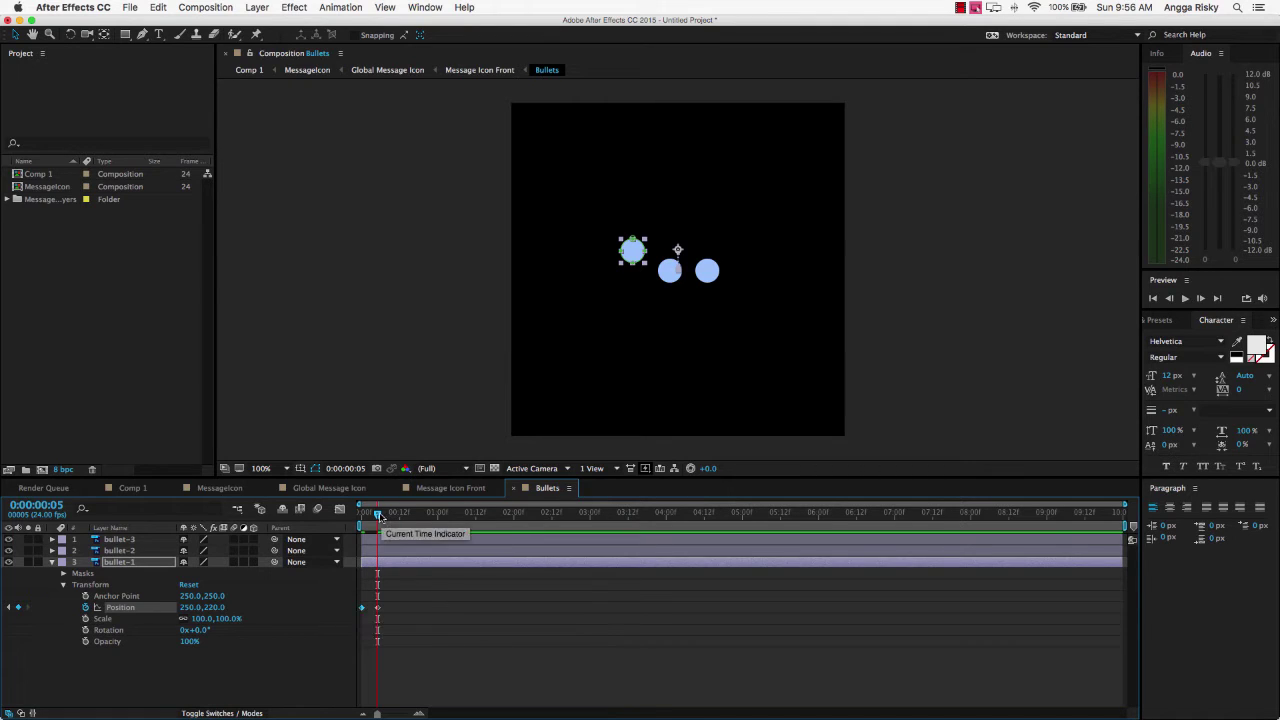
{"action": "left_click_drag", "start_coordinate": [378, 515], "coordinate": [394, 516]}
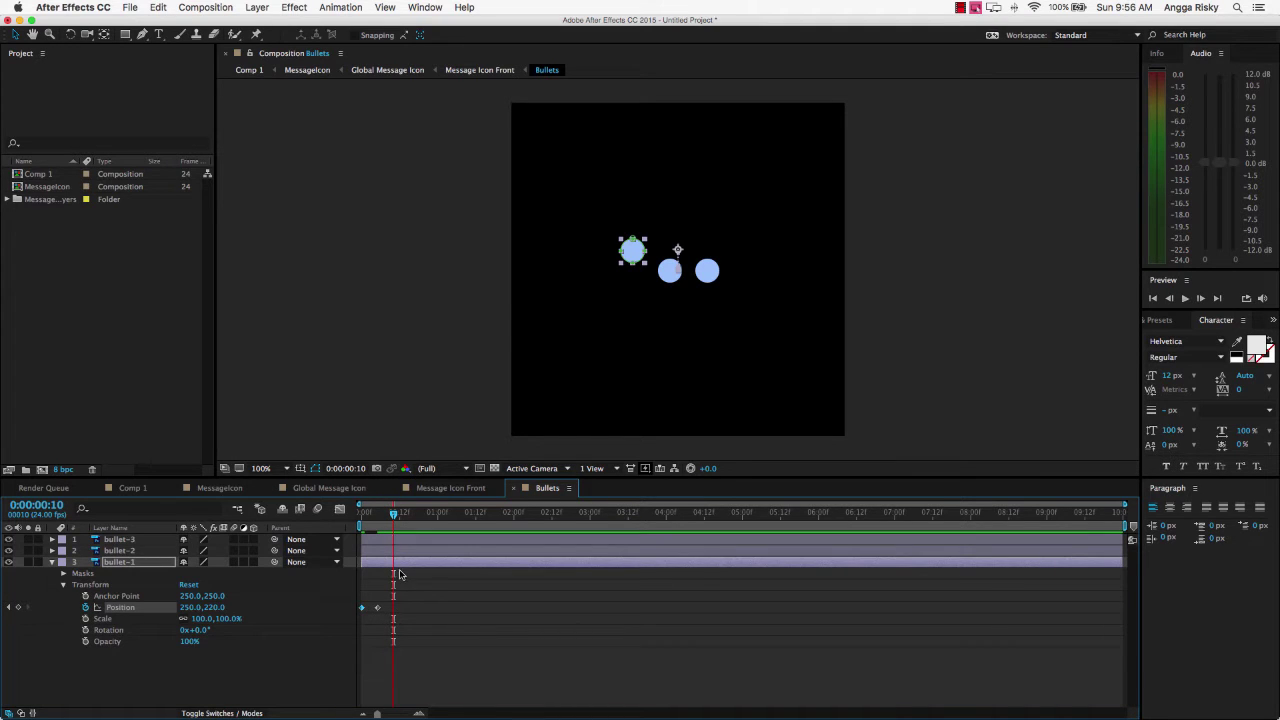
{"action": "key", "text": "shift+Down"}
{"action": "key", "text": "shift+Down"}
{"action": "left_click_drag", "start_coordinate": [396, 518], "coordinate": [360, 522]}
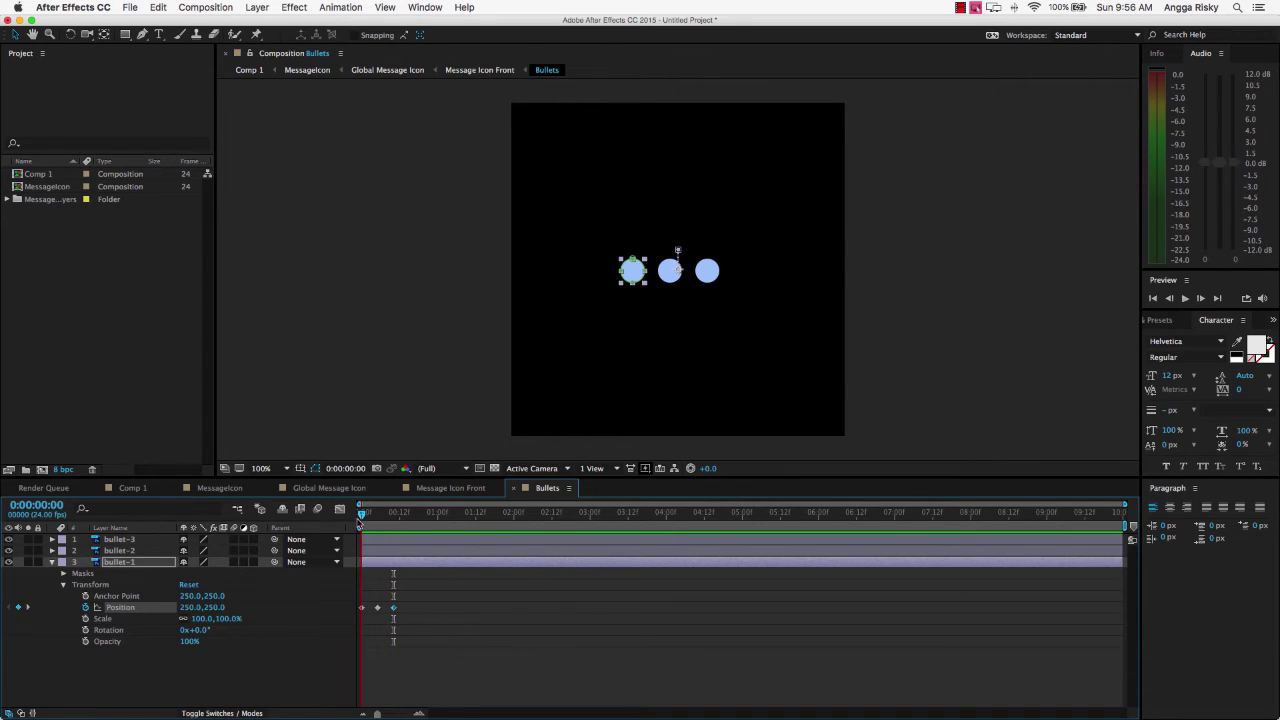
{"action": "left_click", "coordinate": [133, 489]}
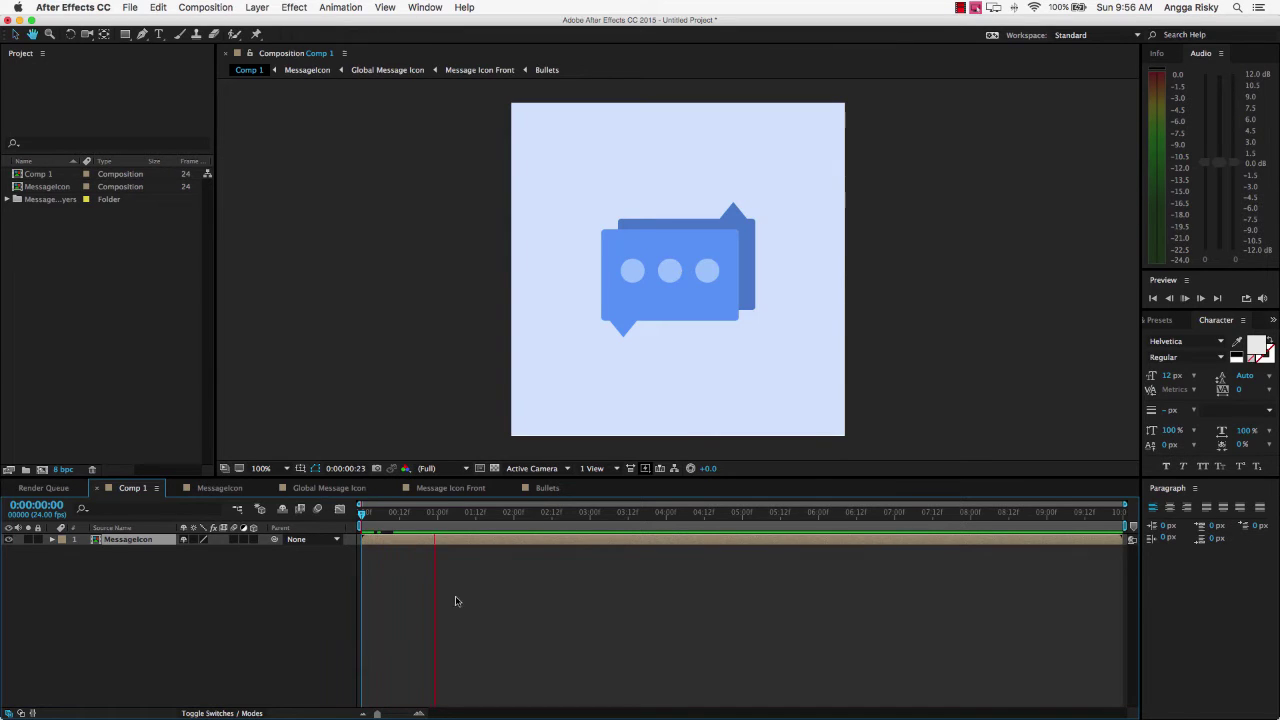
Rewind Comp 1, then in Bullets marquee-select bullet-1's three Position keyframes
{"action": "left_click", "coordinate": [437, 513]}
{"action": "left_click_drag", "start_coordinate": [438, 515], "coordinate": [348, 523]}
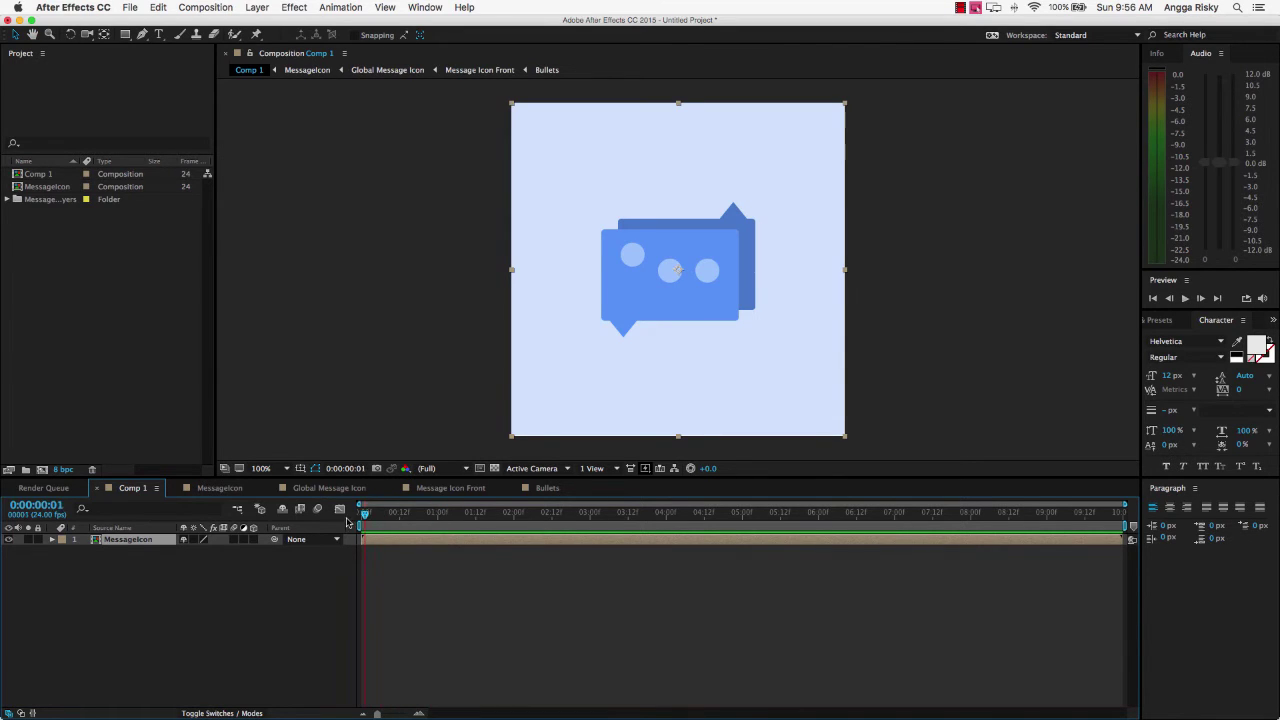
{"action": "left_click", "coordinate": [548, 489]}
{"action": "left_click", "coordinate": [410, 613]}
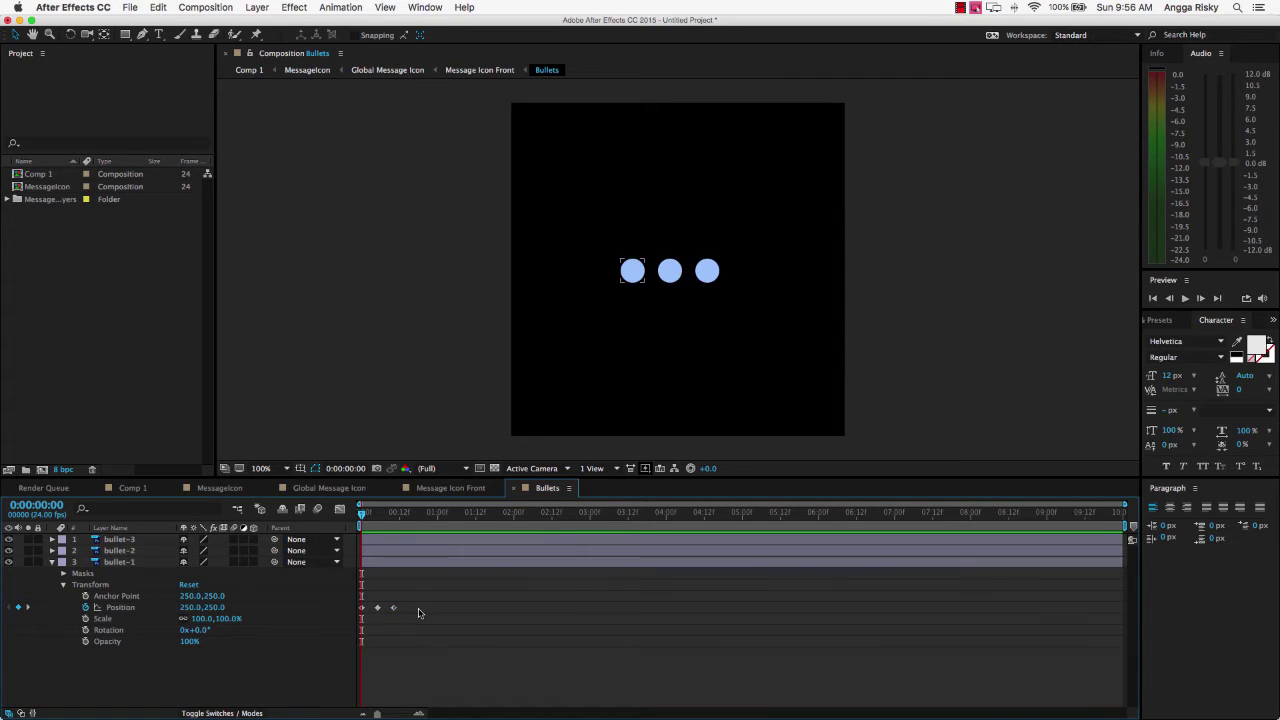
{"action": "left_click", "coordinate": [378, 608]}
{"action": "left_click_drag", "start_coordinate": [424, 620], "coordinate": [340, 598]}
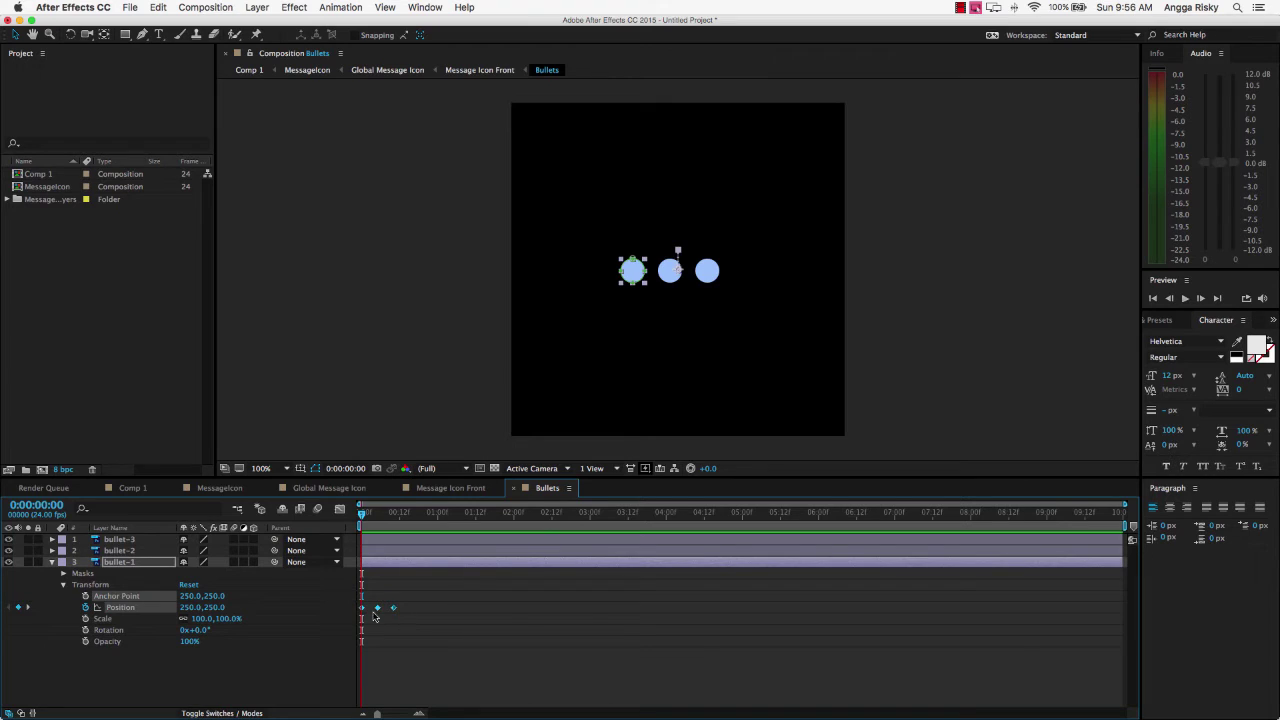
{"action": "right_click", "coordinate": [361, 607]}
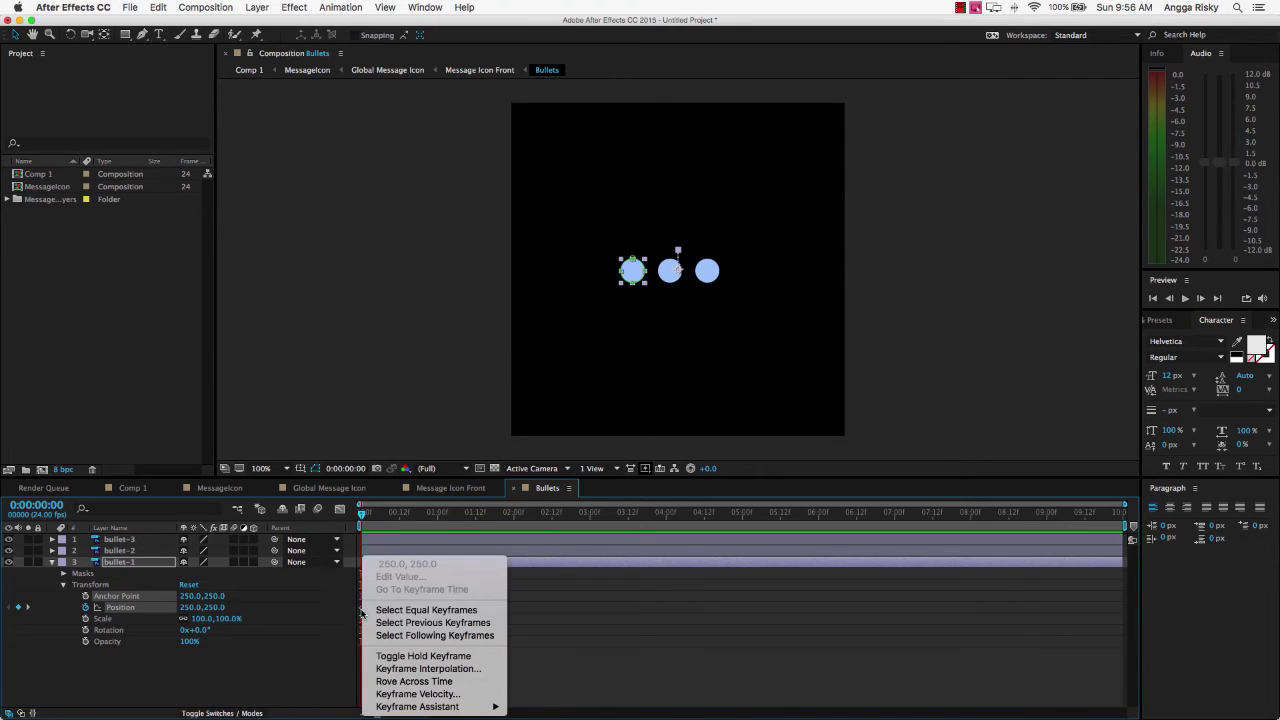
{"action": "left_click", "coordinate": [557, 495]}
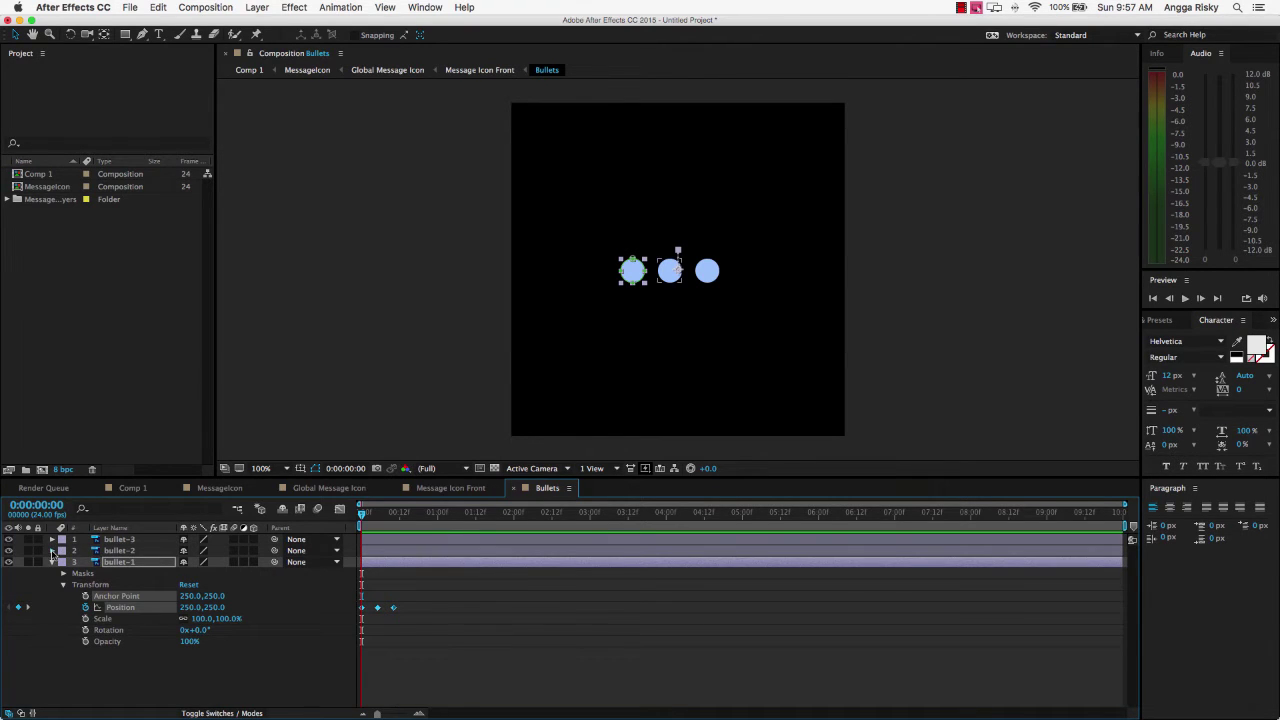
At frame 8, enable bullet-2's Position stopwatch and paste bullet-1's bounce keyframes
{"action": "left_click", "coordinate": [52, 551]}
{"action": "left_click", "coordinate": [63, 574]}
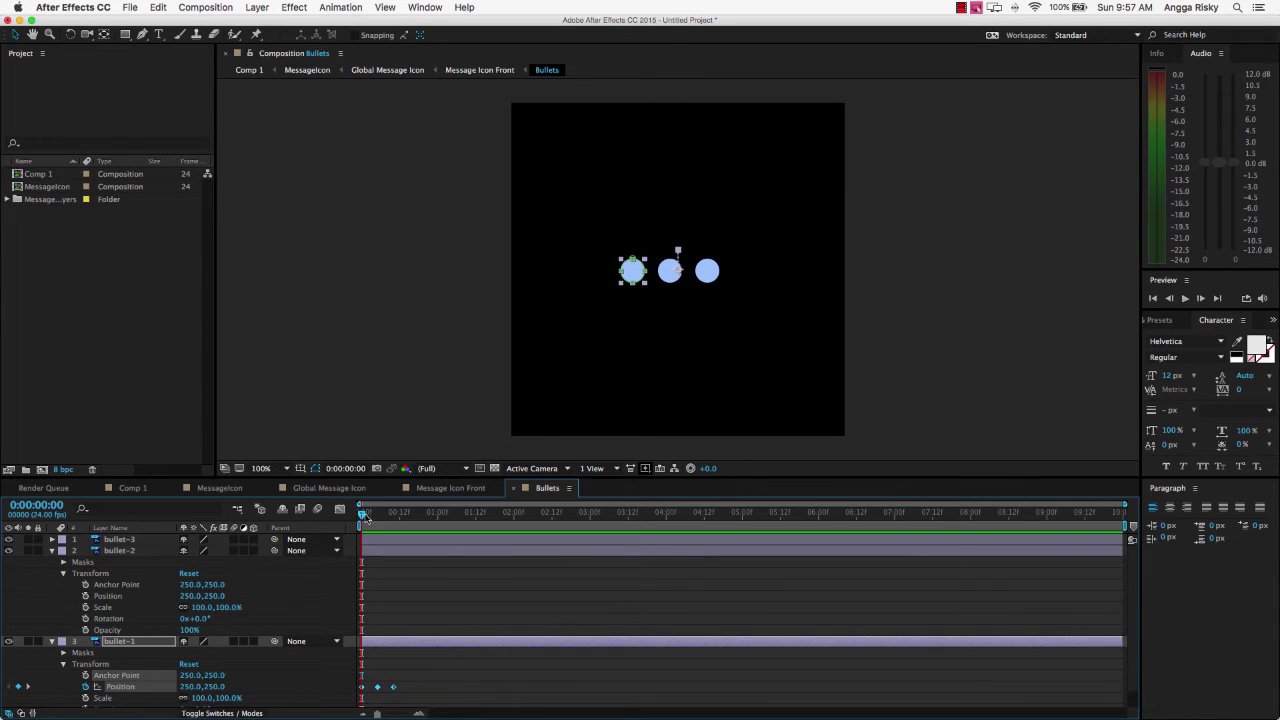
{"action": "left_click_drag", "start_coordinate": [363, 516], "coordinate": [387, 517]}
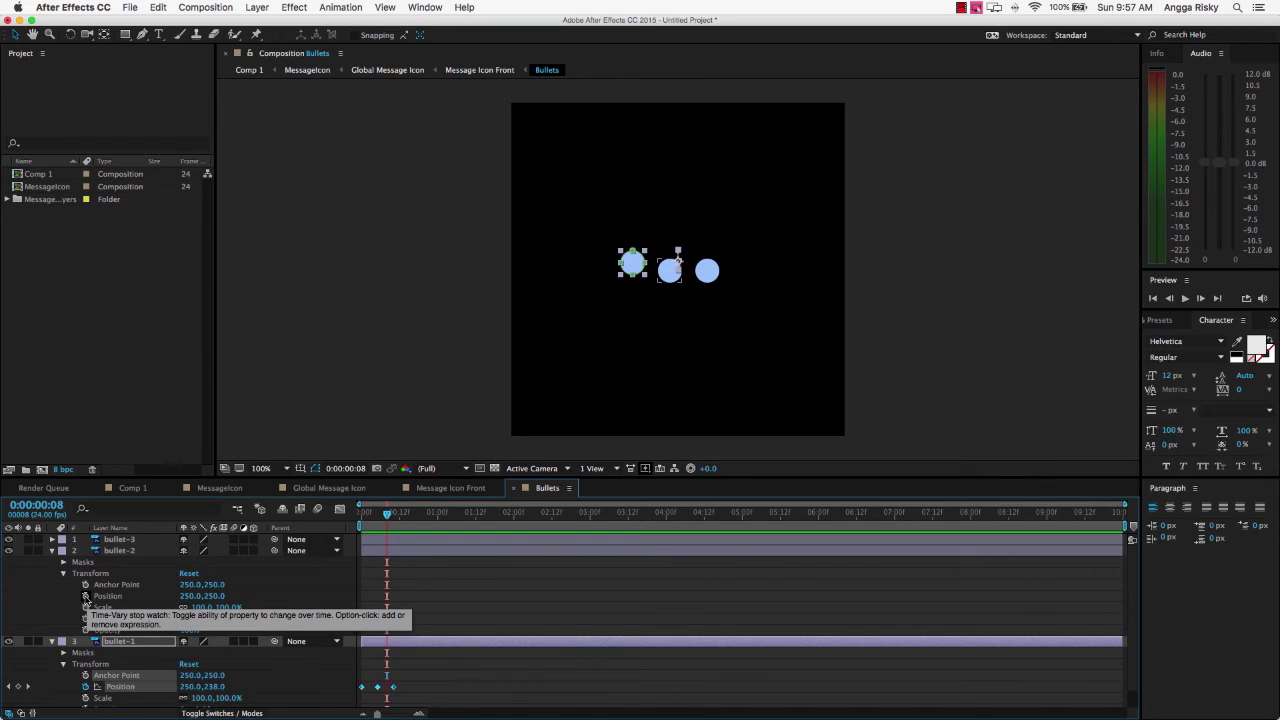
{"action": "left_click", "coordinate": [85, 596]}
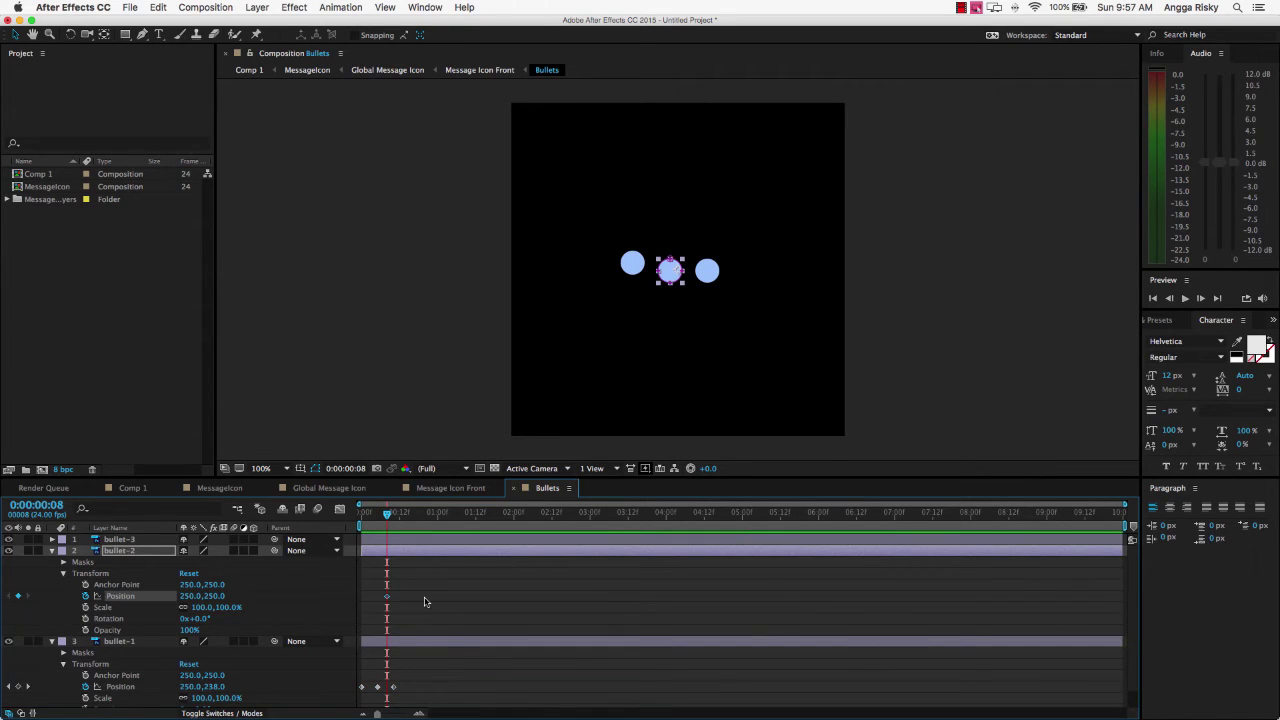
{"action": "key", "text": "ctrl+v"}
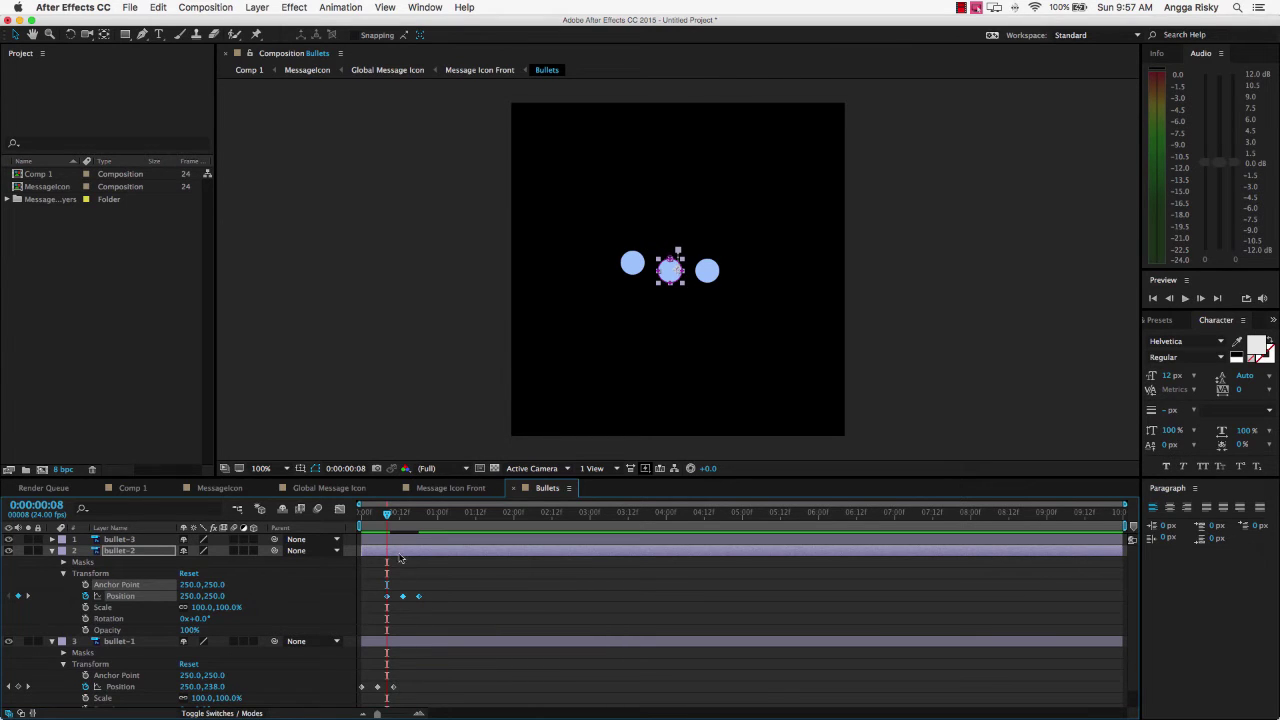
Rewind the current time and select, then deselect, bullet-1's Position keyframe
{"action": "mouse_move", "coordinate": [386, 516]}
{"action": "left_mouse_down"}
{"action": "mouse_move", "coordinate": [340, 524]}
{"action": "mouse_move", "coordinate": [384, 536]}
{"action": "left_mouse_up"}
{"action": "left_click", "coordinate": [393, 687], "text": "shift"}
{"action": "scroll", "coordinate": [401, 680], "scroll_direction": "down", "scroll_amount": 1}
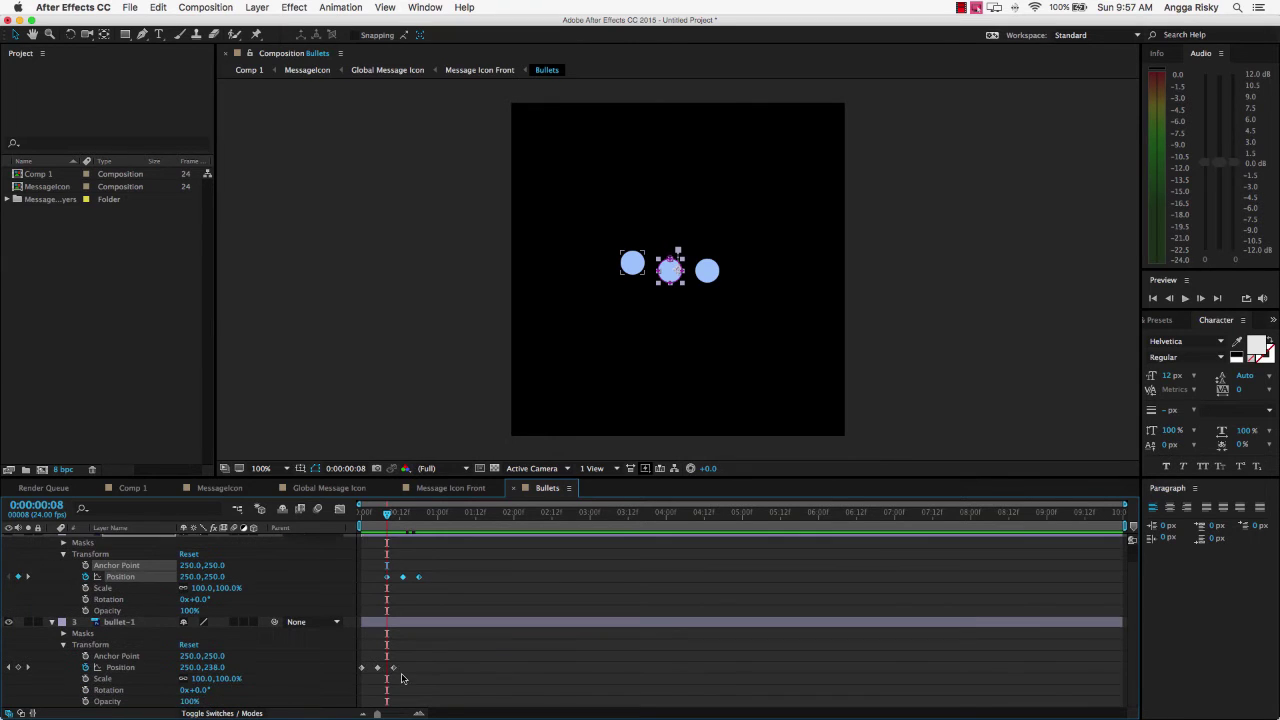
{"action": "left_click", "coordinate": [401, 680]}
{"action": "left_click", "coordinate": [162, 8]}
Undo the keyframe paste and the Position stopwatch on bullet-2 with Edit > Undo
{"action": "left_click", "coordinate": [178, 27]}
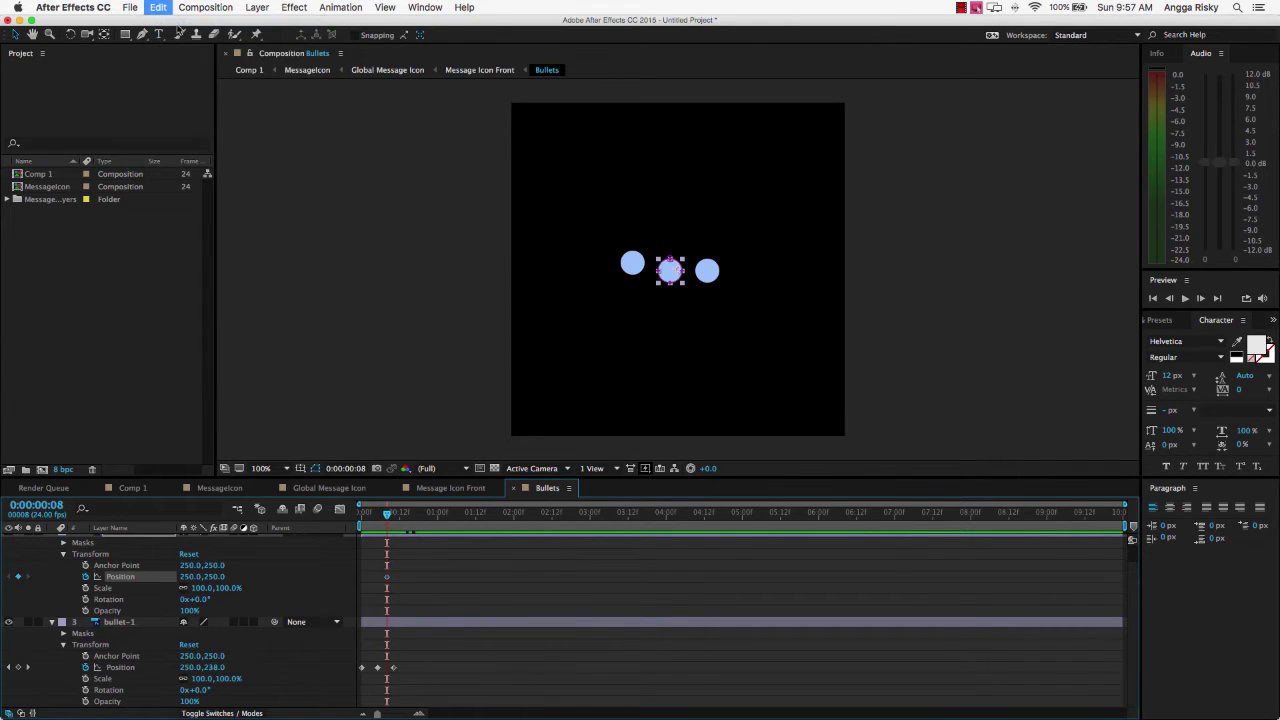
{"action": "left_click", "coordinate": [158, 8]}
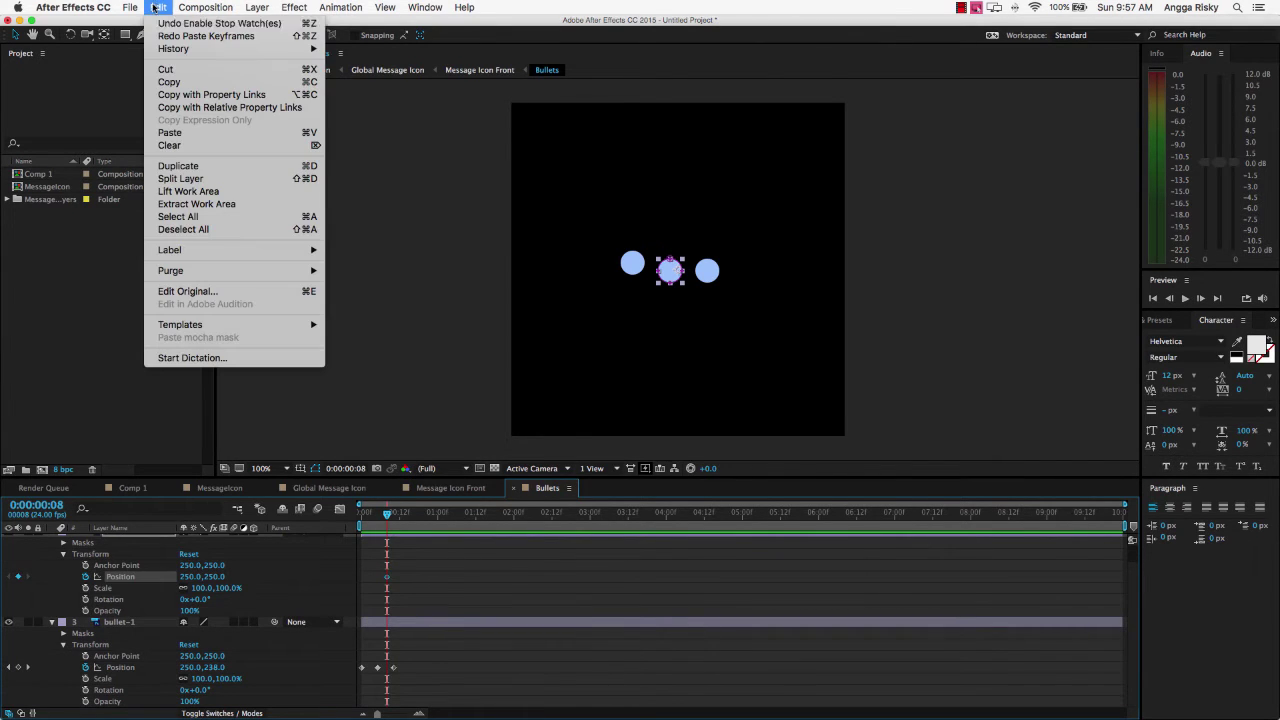
{"action": "left_click", "coordinate": [207, 27]}
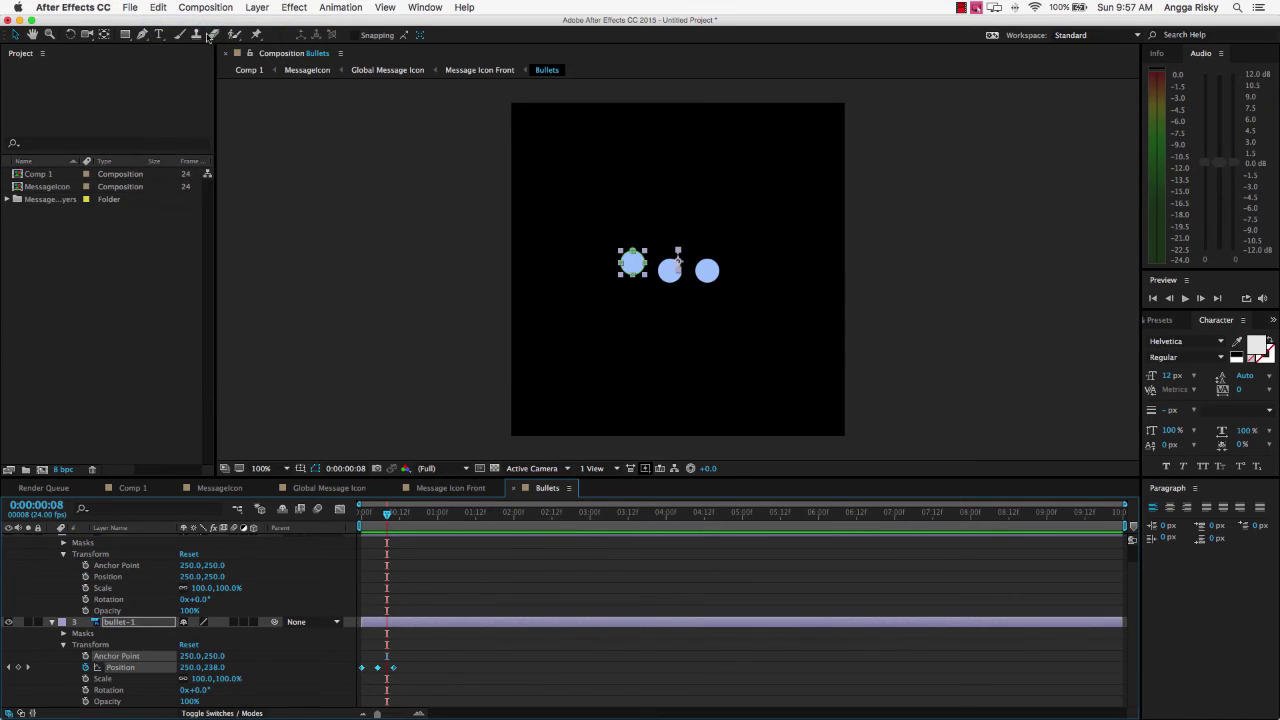
Apply Easy Ease (F9) to bullet-1's three Position keyframes
{"action": "left_click", "coordinate": [441, 683]}
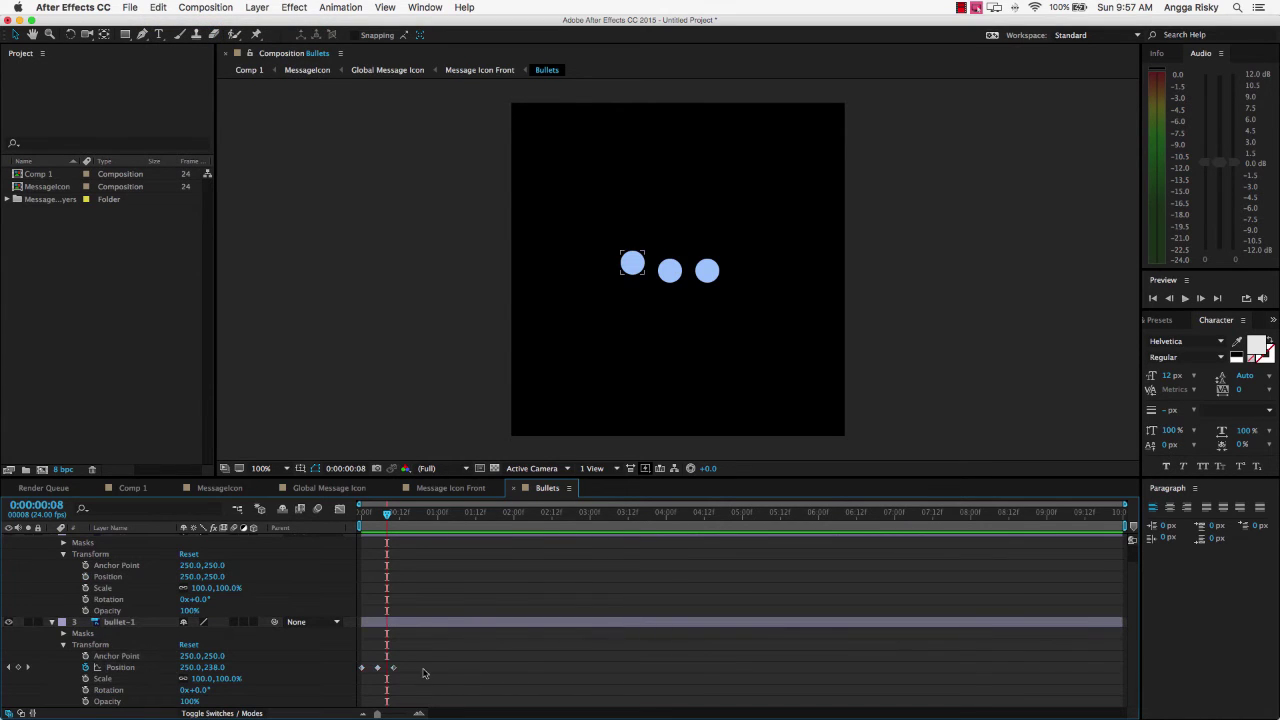
{"action": "left_click_drag", "start_coordinate": [408, 679], "coordinate": [352, 664]}
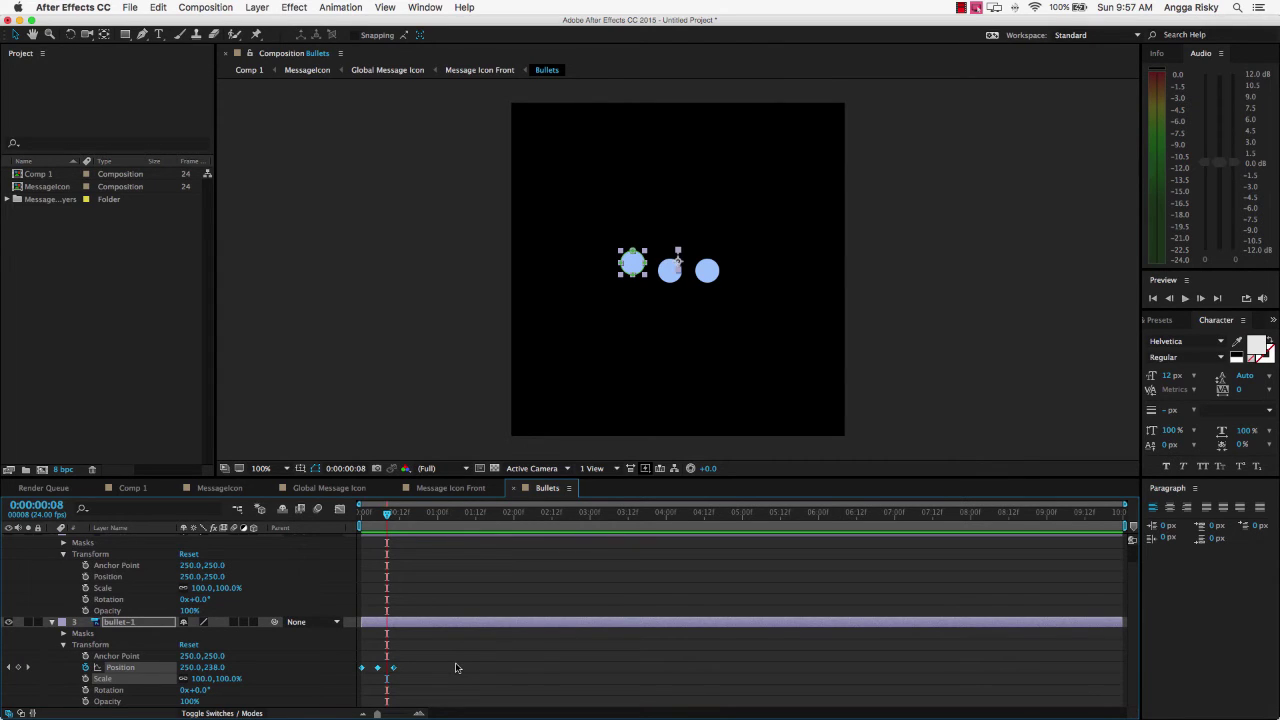
{"action": "key", "text": "F9"}
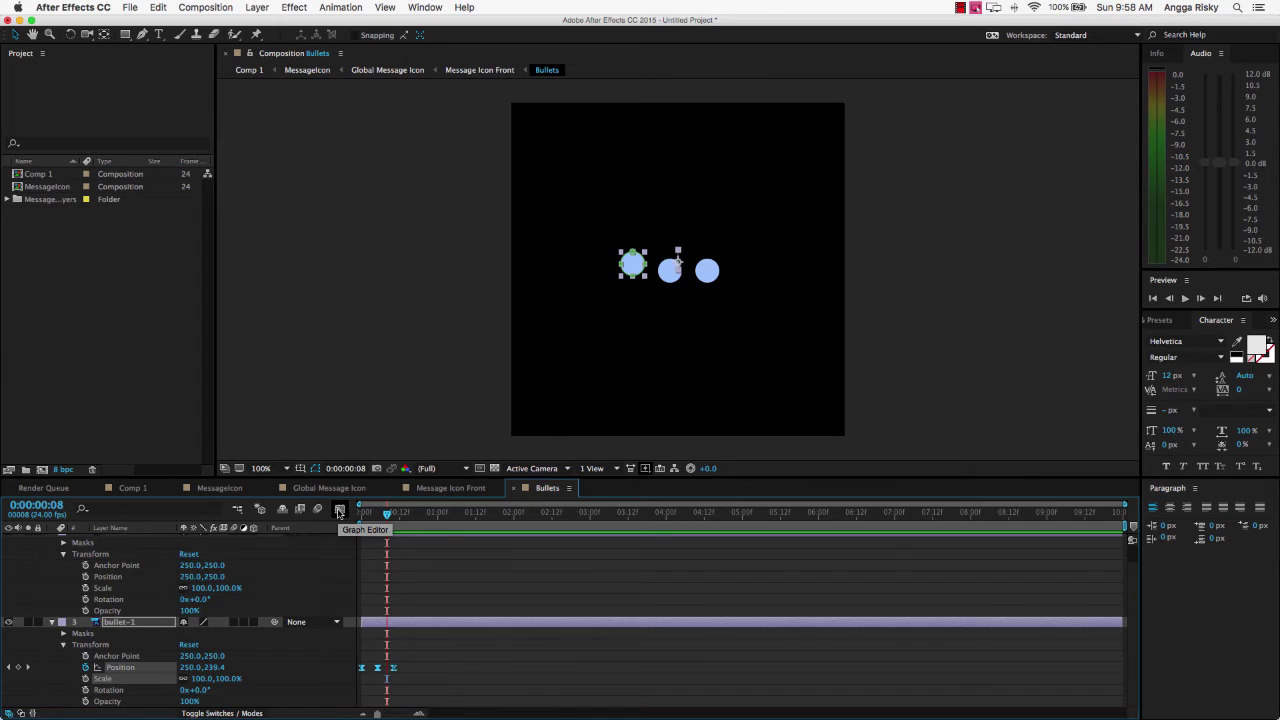
In the Graph Editor, drag bullet-1's Position keyframes later (to about 0:00:01:00) and preview
{"action": "left_click", "coordinate": [339, 511]}
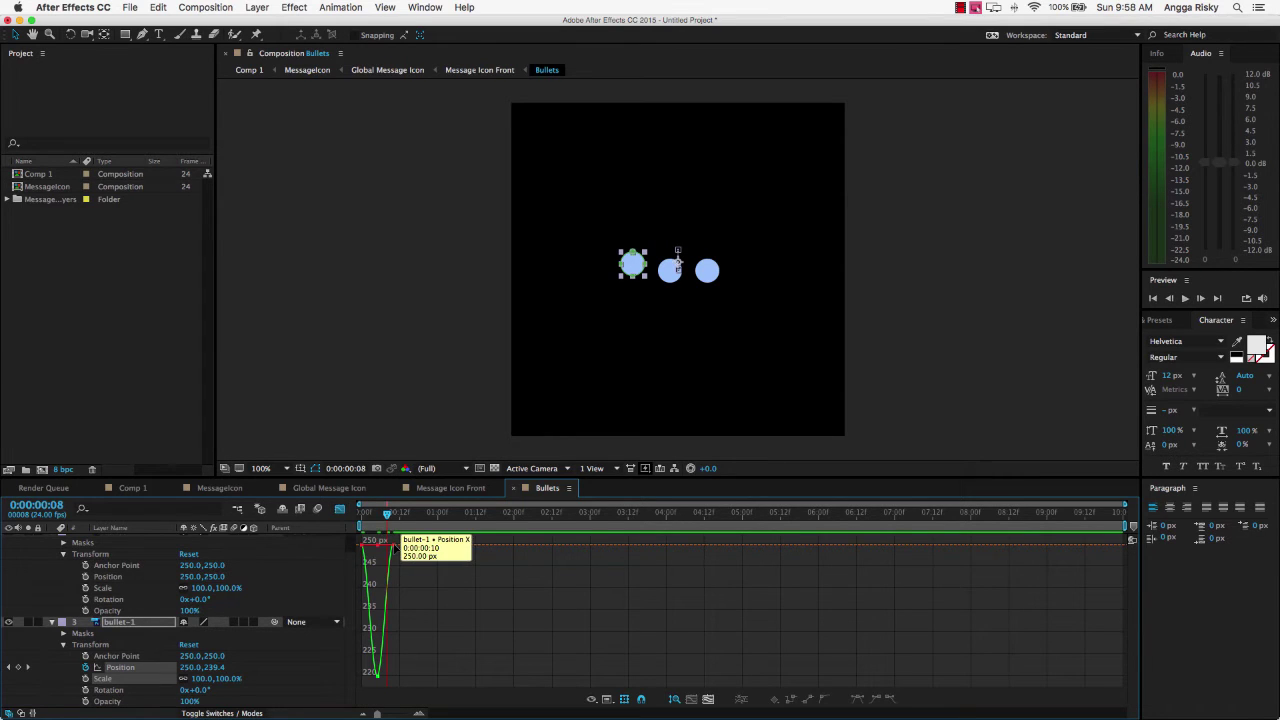
{"action": "left_click_drag", "start_coordinate": [391, 545], "coordinate": [459, 546]}
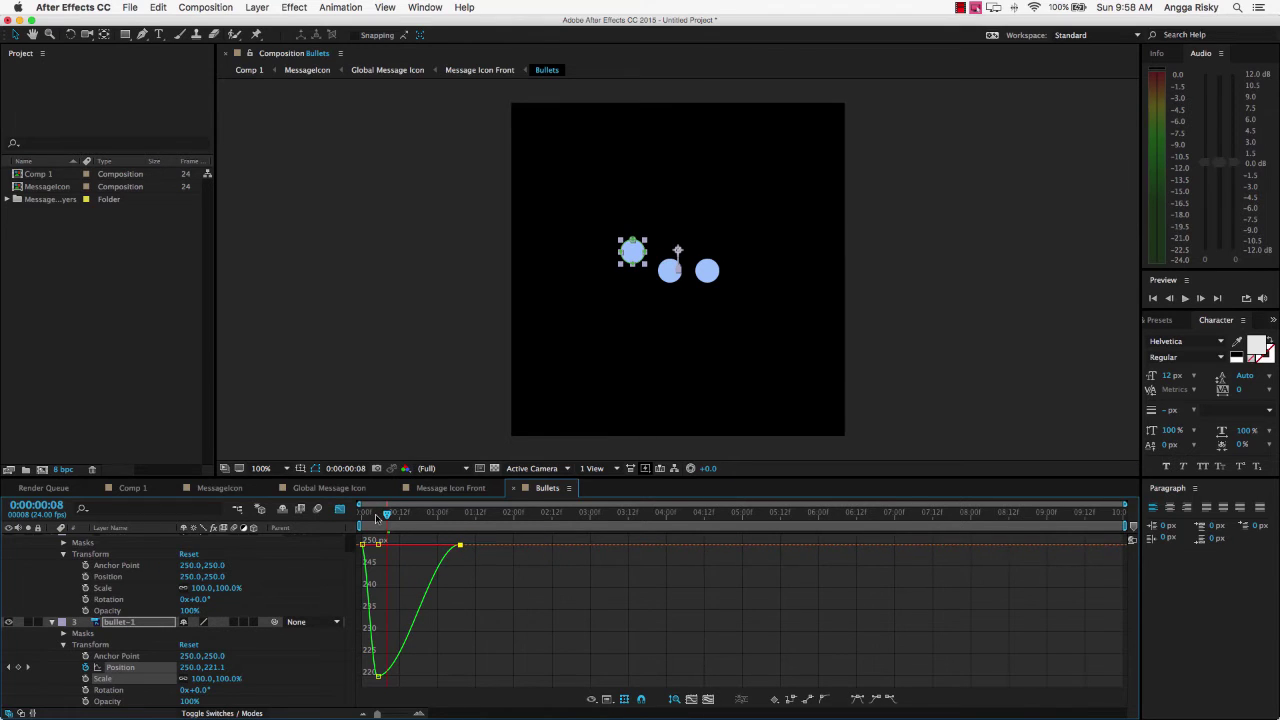
{"action": "key", "text": "space"}
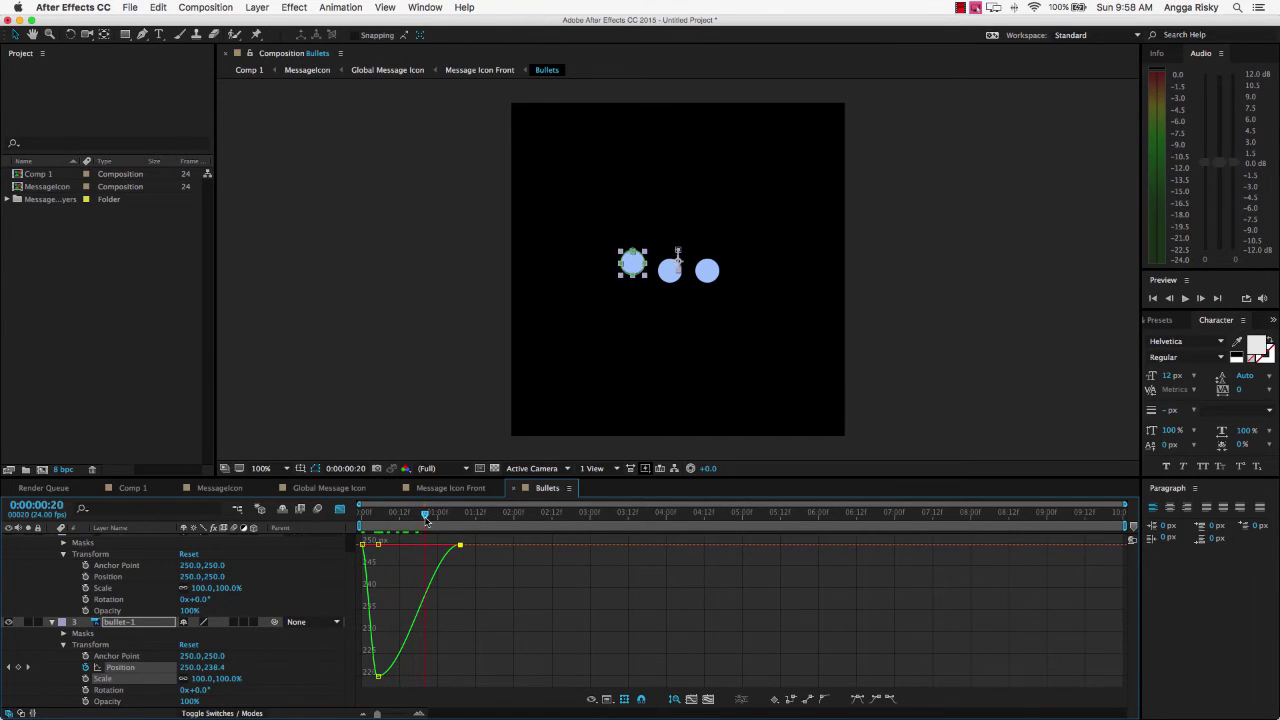
{"action": "left_click", "coordinate": [363, 521]}
{"action": "left_click_drag", "start_coordinate": [379, 545], "coordinate": [484, 551]}
{"action": "key", "text": "space"}
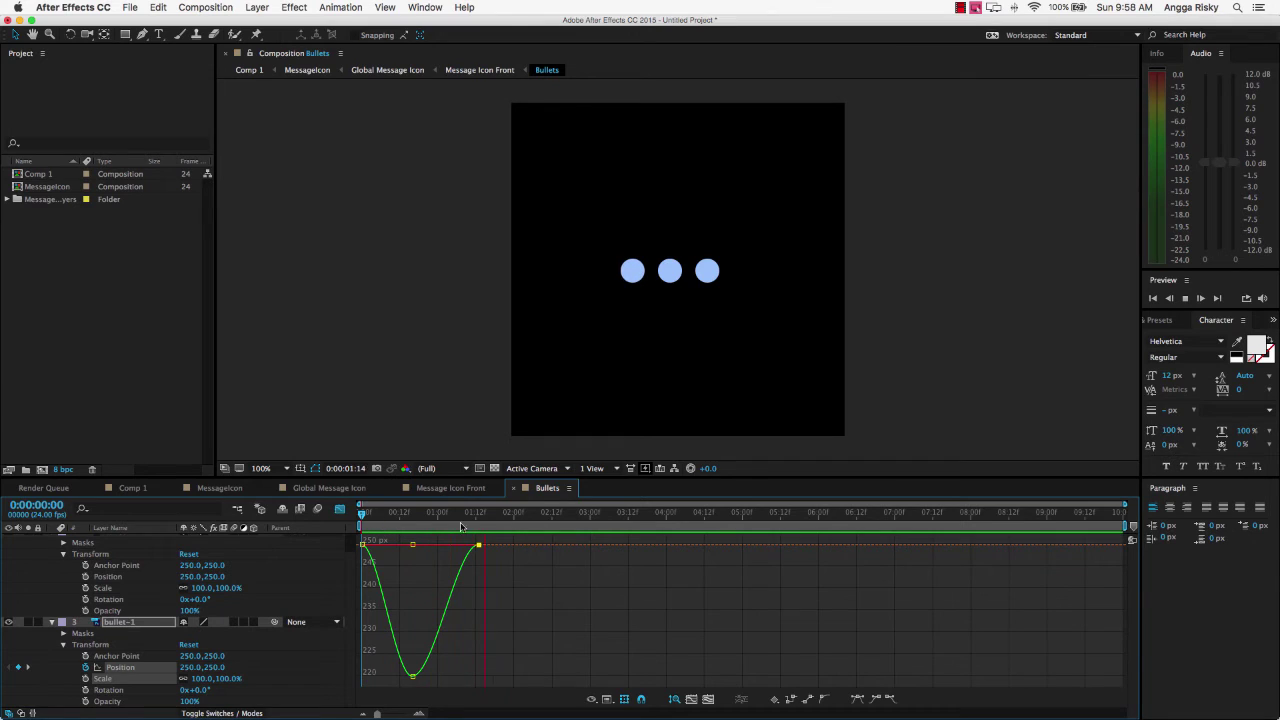
{"action": "key", "text": "space"}
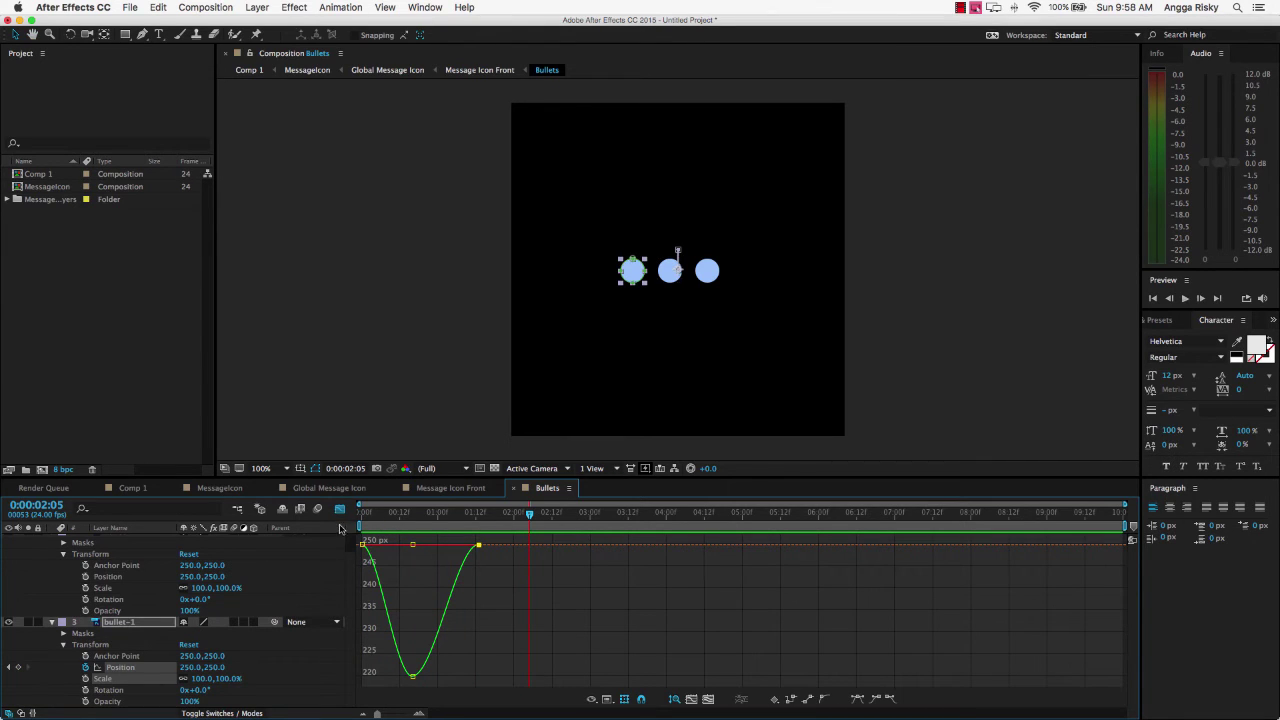
Copy bullet-1's three Position keyframes and paste them onto bullet-2 at 0:00:01:05
{"action": "left_click", "coordinate": [340, 511]}
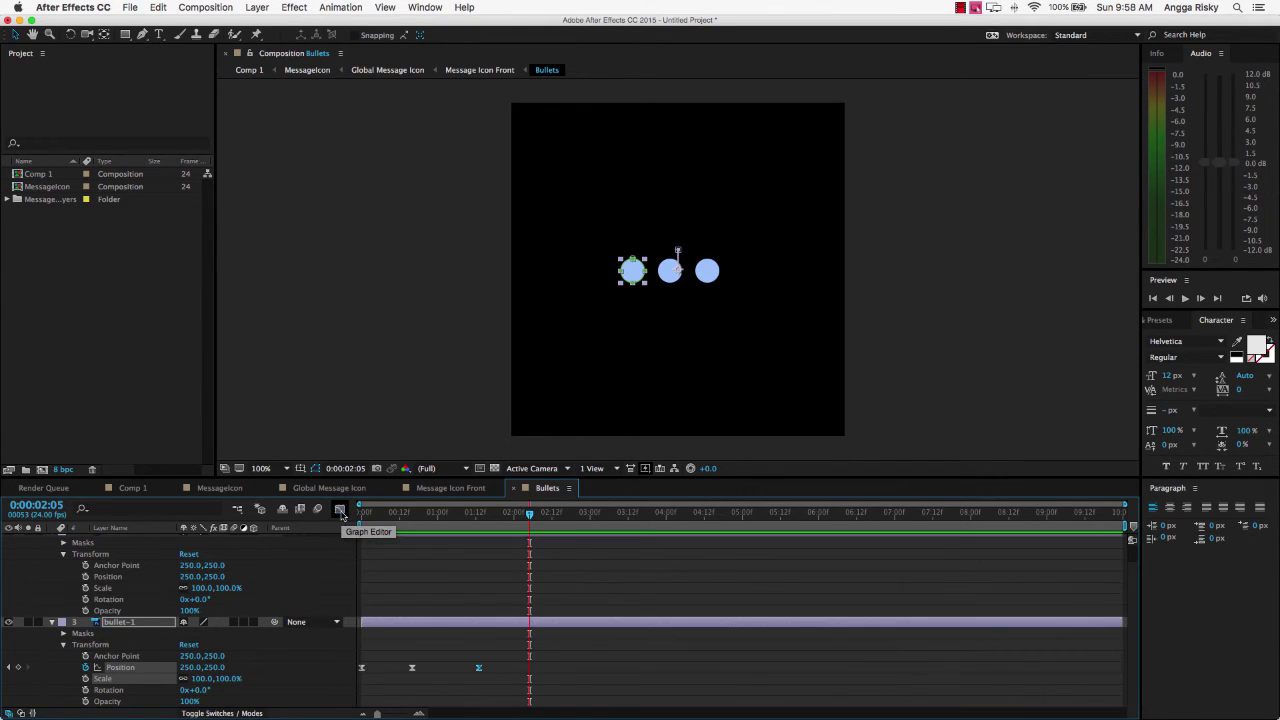
{"action": "left_click", "coordinate": [483, 682]}
{"action": "left_click_drag", "start_coordinate": [512, 674], "coordinate": [354, 669]}
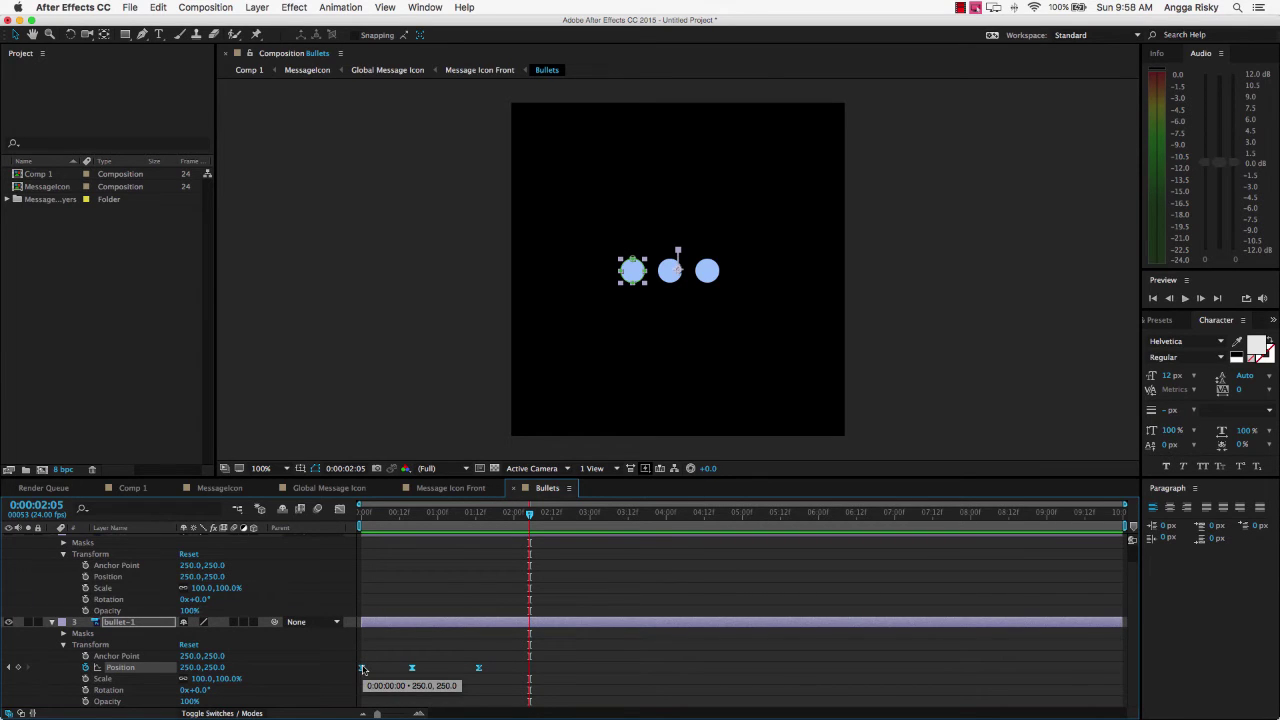
{"action": "scroll", "coordinate": [300, 640], "scroll_direction": "up", "scroll_amount": 1}
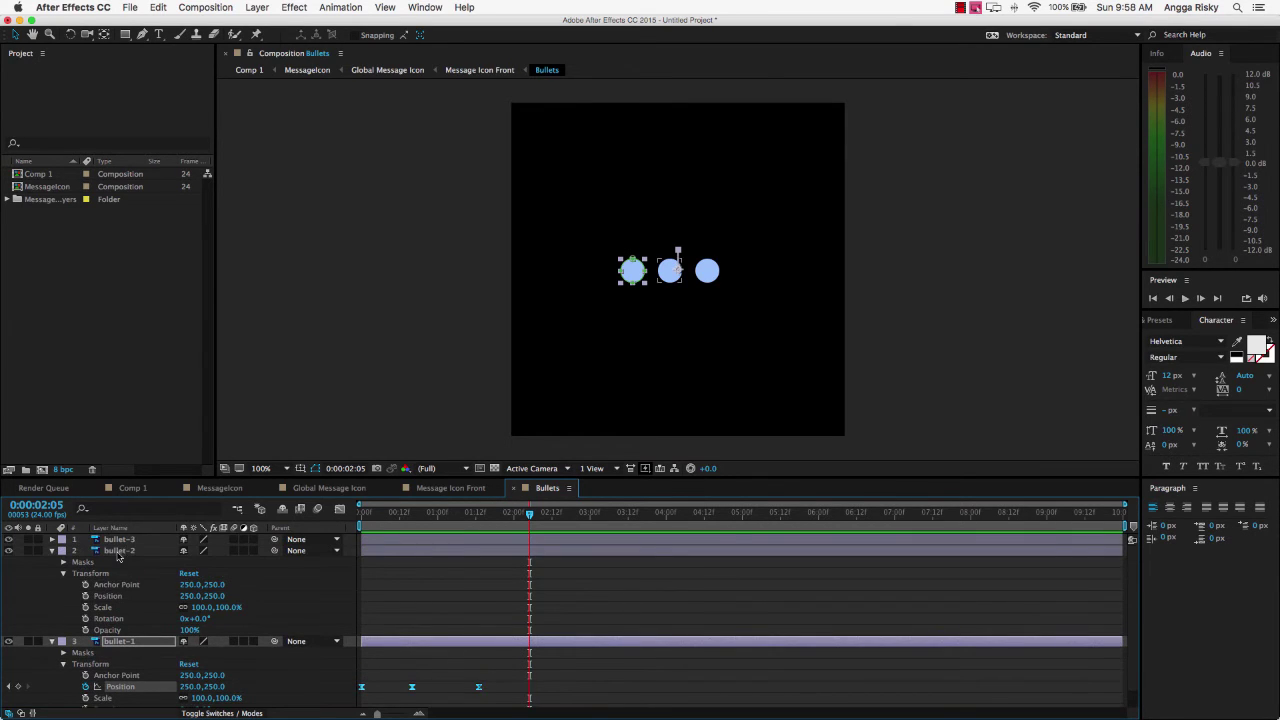
{"action": "left_click", "coordinate": [117, 551]}
{"action": "left_click_drag", "start_coordinate": [530, 514], "coordinate": [454, 518]}
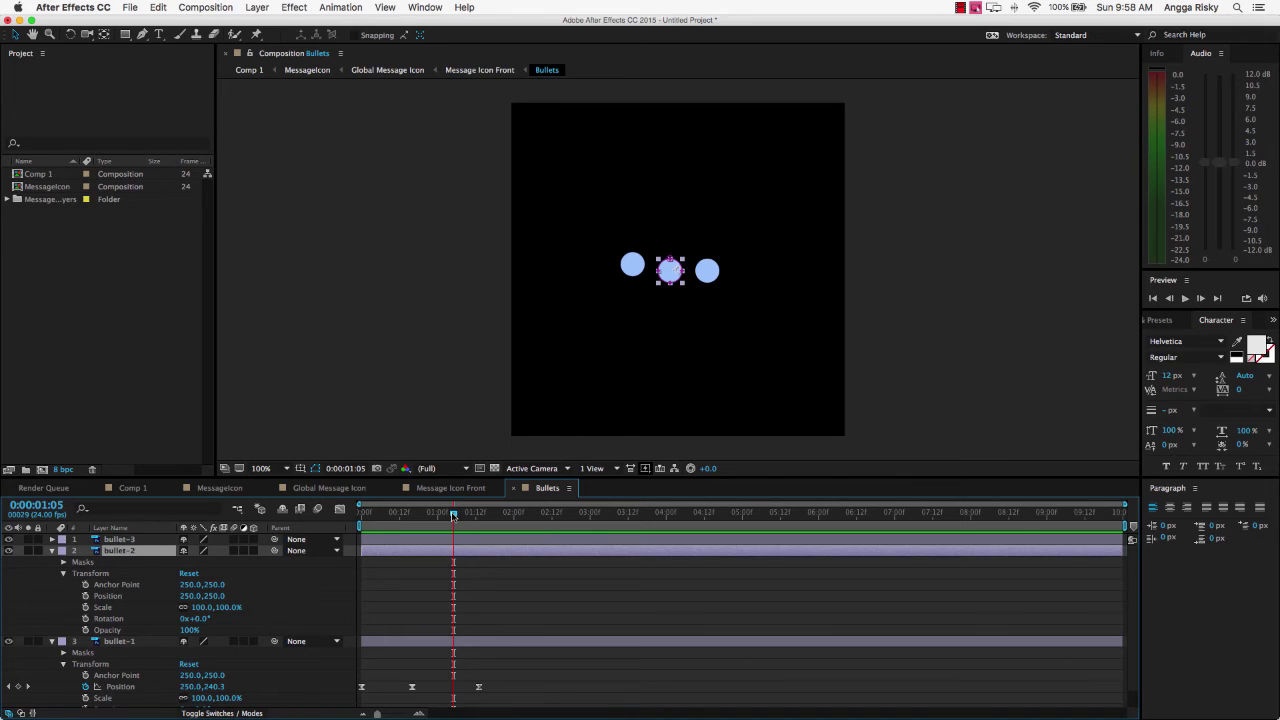
{"action": "left_click_drag", "start_coordinate": [453, 516], "coordinate": [453, 520]}
{"action": "key", "text": "cmd+v"}
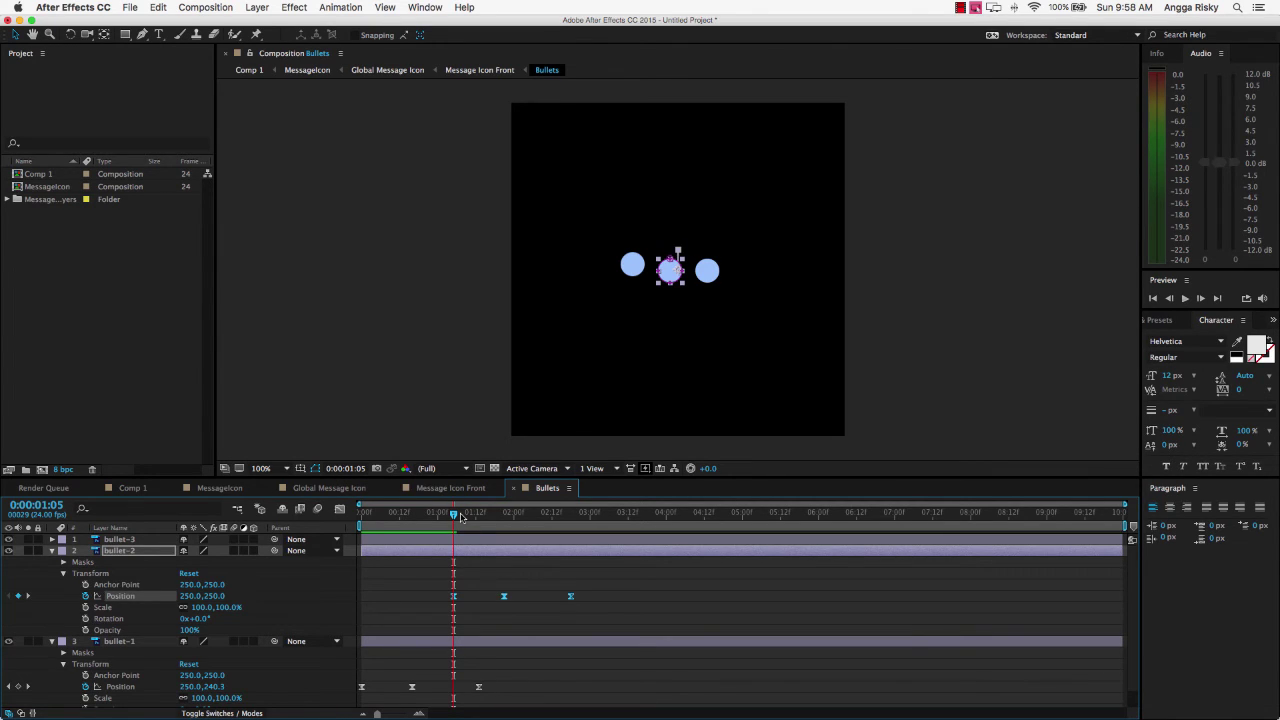
Paste the same bounce onto bullet-3's Position at 0:00:02:10, then show Comp 1
{"action": "mouse_move", "coordinate": [455, 515]}
{"action": "left_mouse_down"}
{"action": "mouse_move", "coordinate": [557, 525]}
{"action": "mouse_move", "coordinate": [545, 519]}
{"action": "left_mouse_up"}
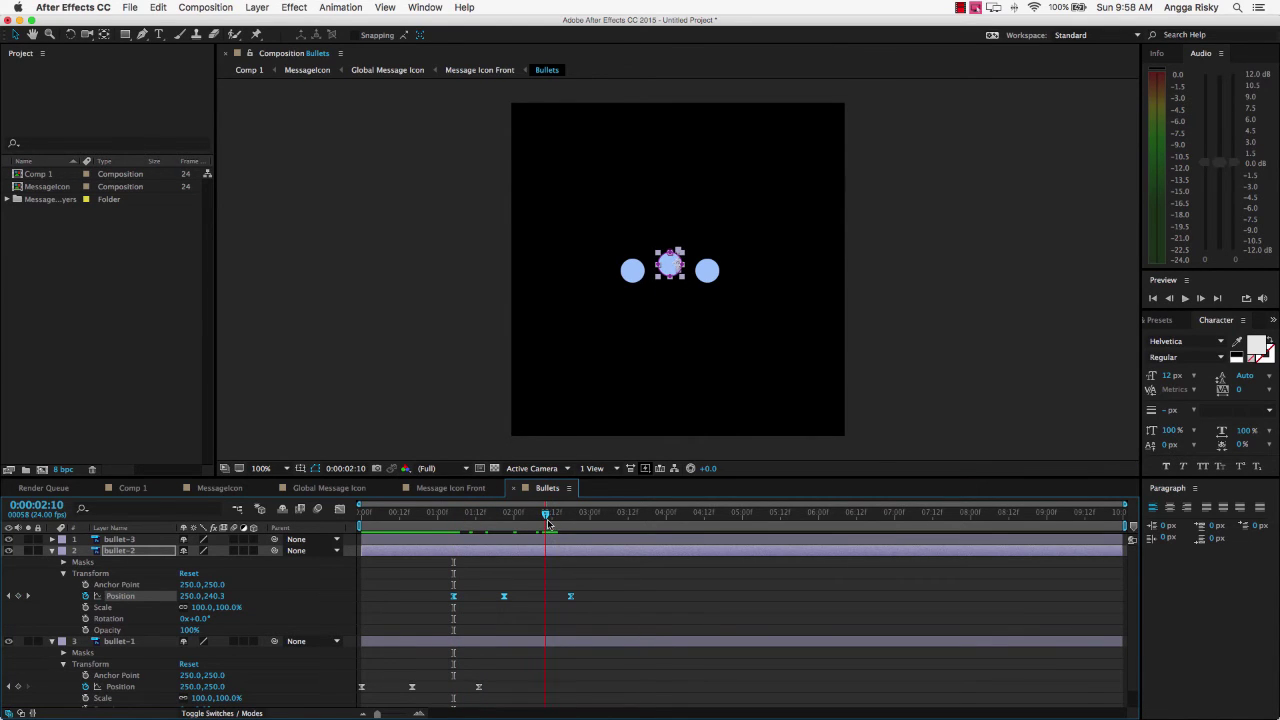
{"action": "left_click", "coordinate": [52, 540]}
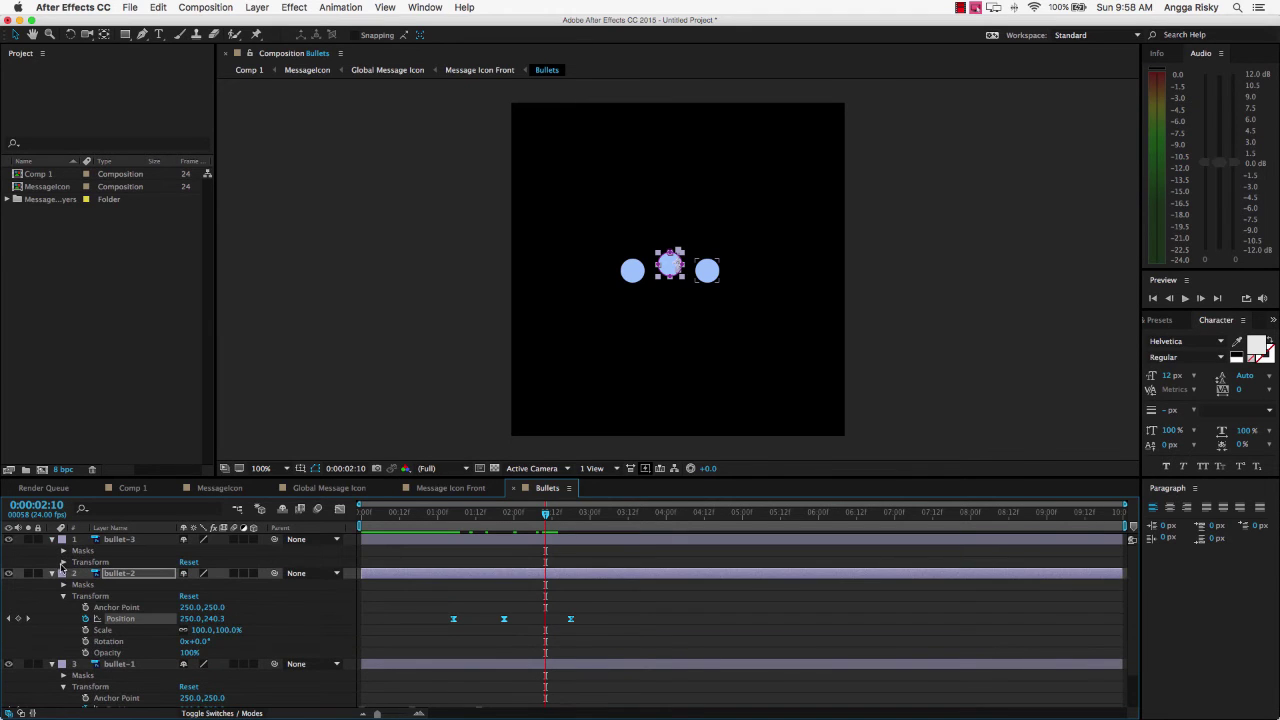
{"action": "left_click", "coordinate": [63, 563]}
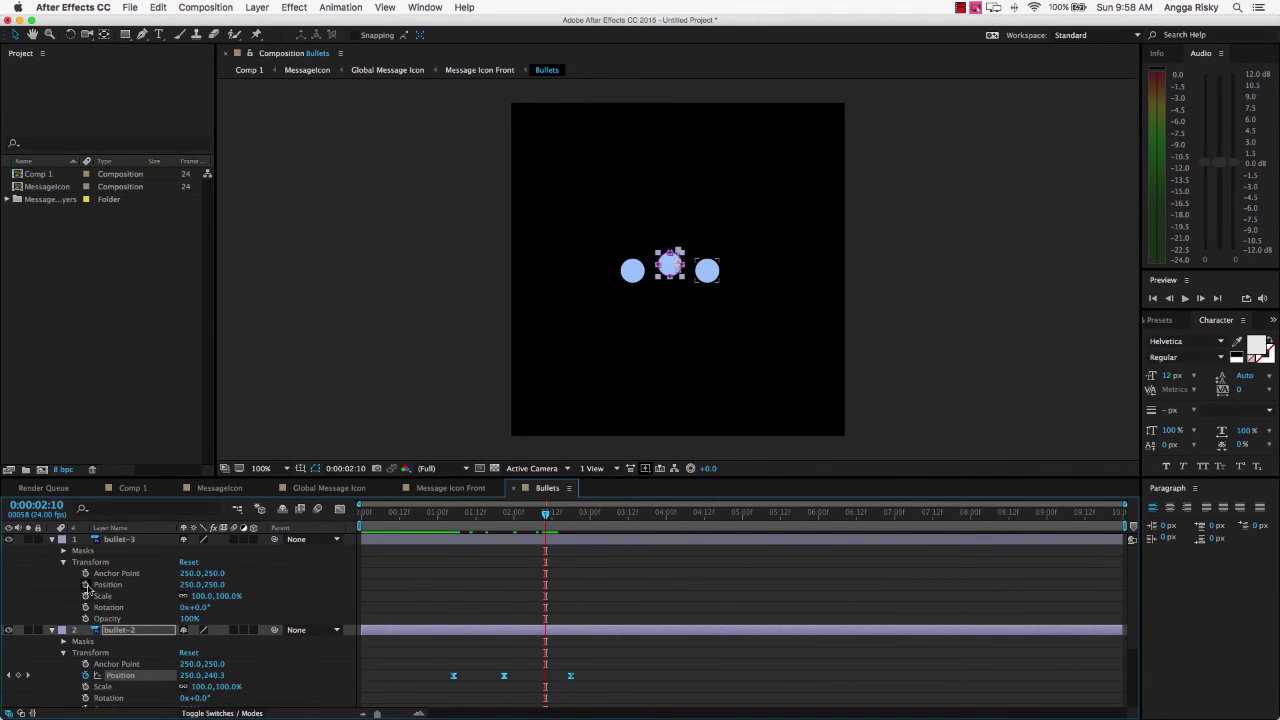
{"action": "left_click", "coordinate": [85, 585]}
{"action": "key", "text": "ctrl+v"}
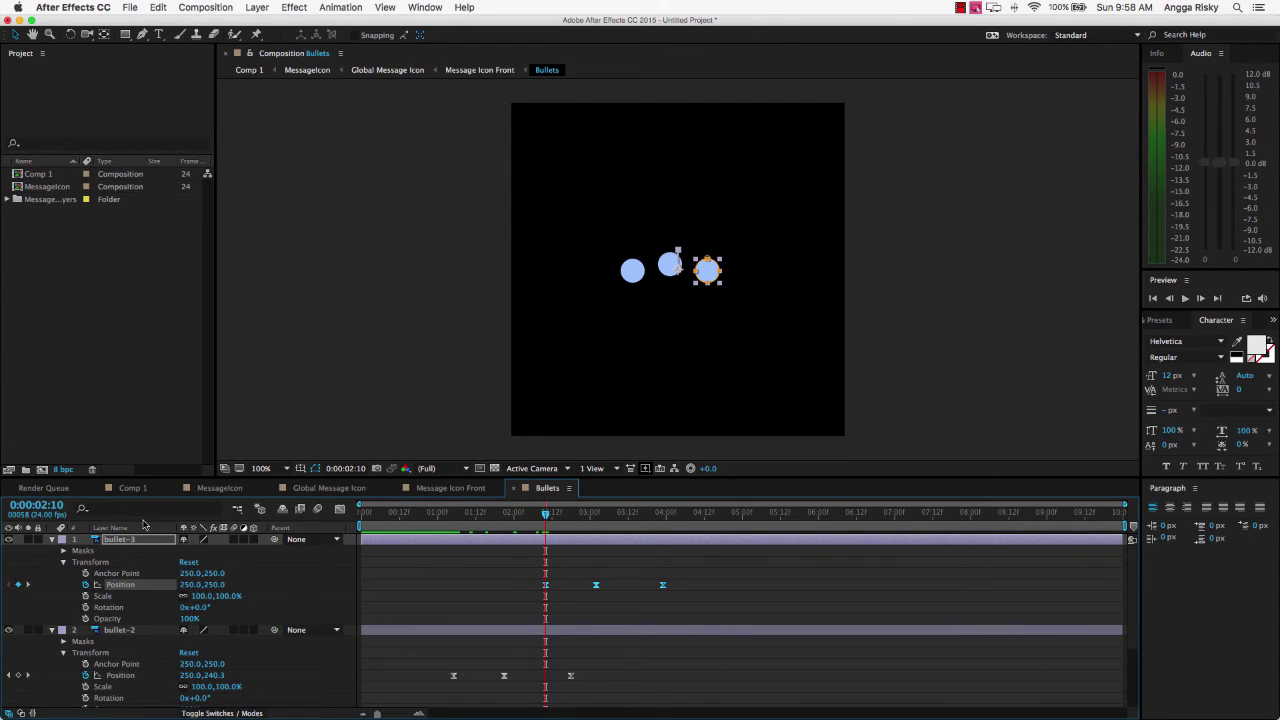
{"action": "left_click", "coordinate": [133, 488]}
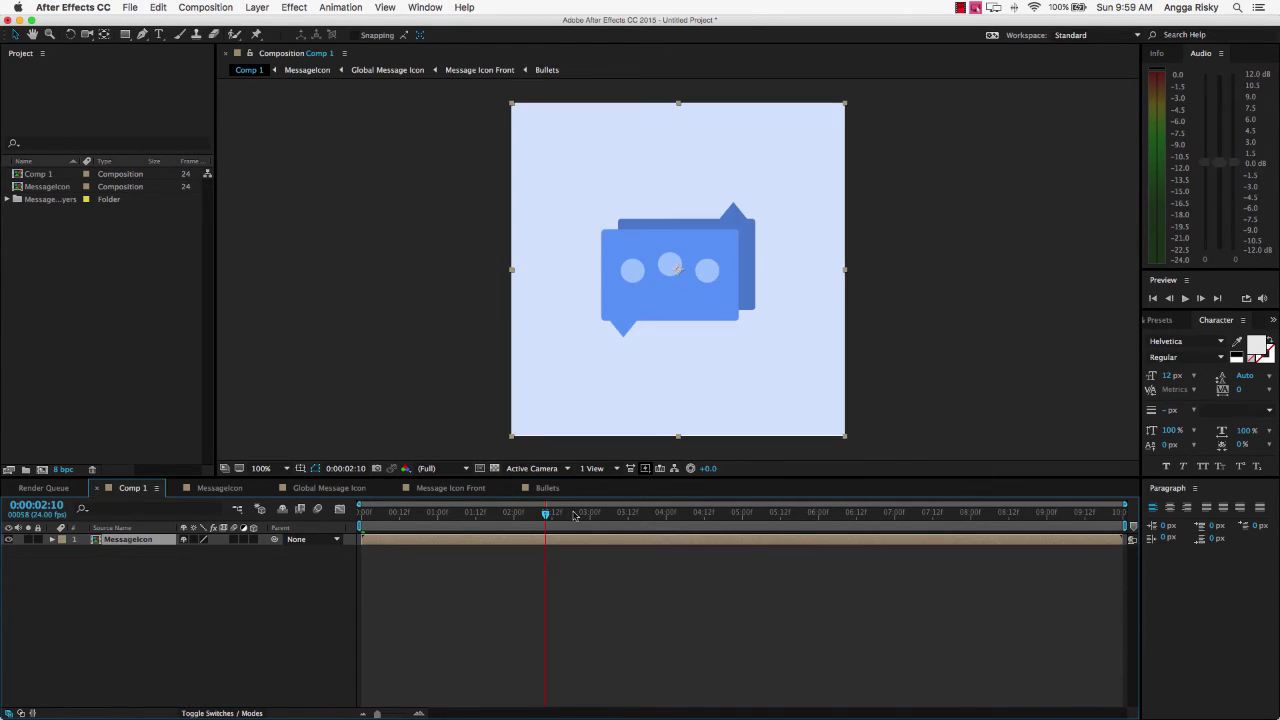
Rewind Comp 1 to the start and preview the staggered three-bullet bounce twice
{"action": "left_click_drag", "start_coordinate": [546, 514], "coordinate": [340, 527]}
{"action": "key", "text": "space"}
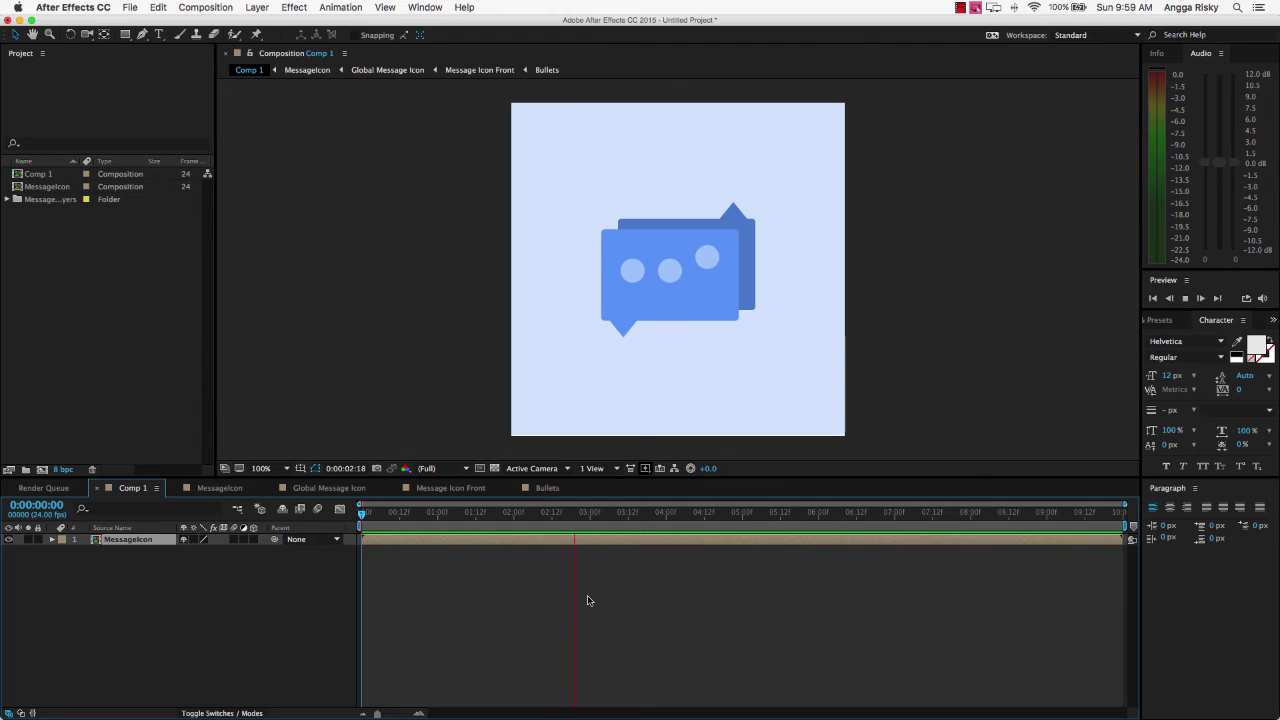
{"action": "key", "text": "space"}
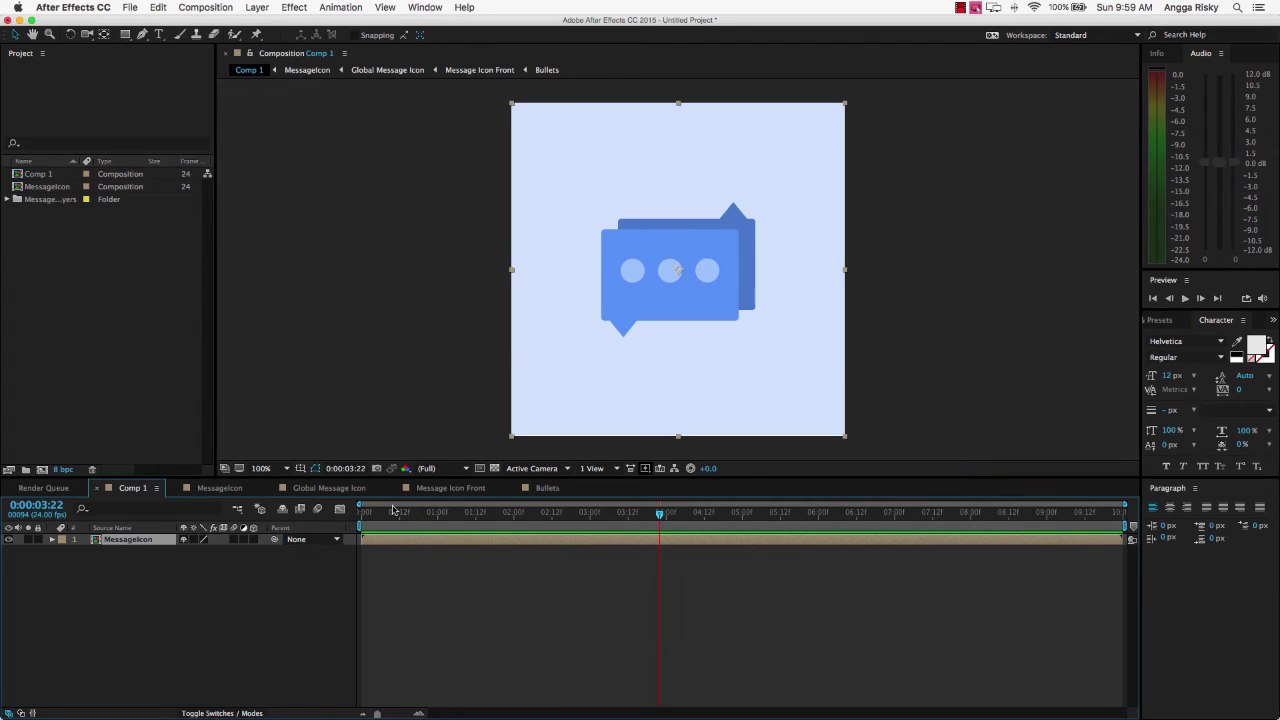
{"action": "left_click", "coordinate": [398, 514]}
{"action": "key", "text": "space"}
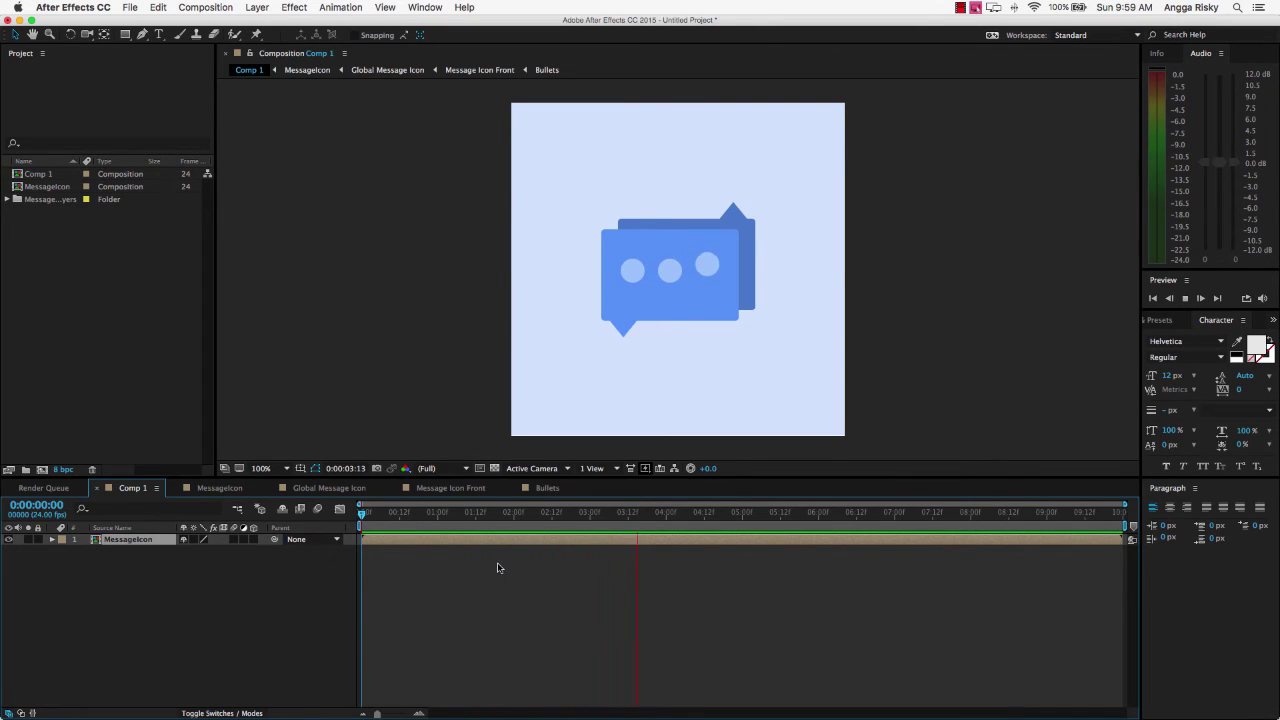
{"action": "key", "text": "space"}
{"action": "left_click_drag", "start_coordinate": [398, 512], "coordinate": [360, 513]}
In the Bullets composition, undo the earlier keyframe pastes with Edit > Undo
{"action": "left_click", "coordinate": [546, 488]}
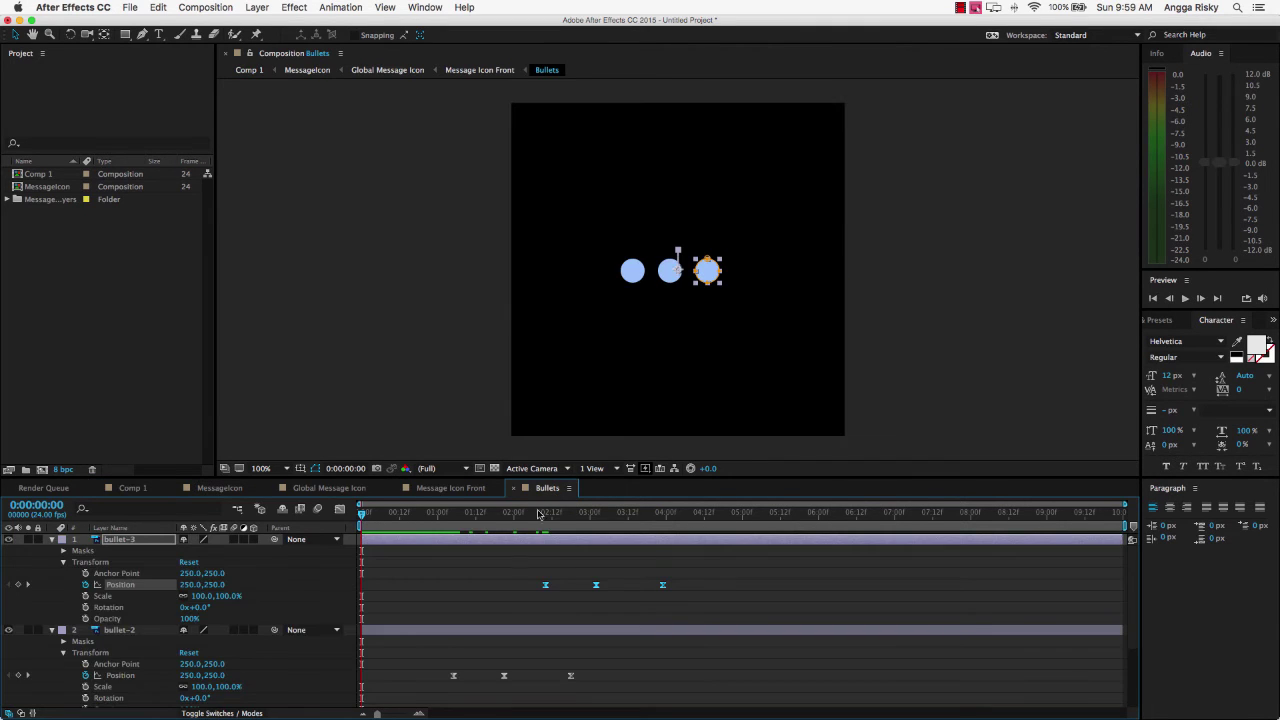
{"action": "scroll", "coordinate": [515, 590], "scroll_direction": "up", "scroll_amount": 3}
{"action": "left_click", "coordinate": [158, 9]}
{"action": "left_click", "coordinate": [175, 23]}
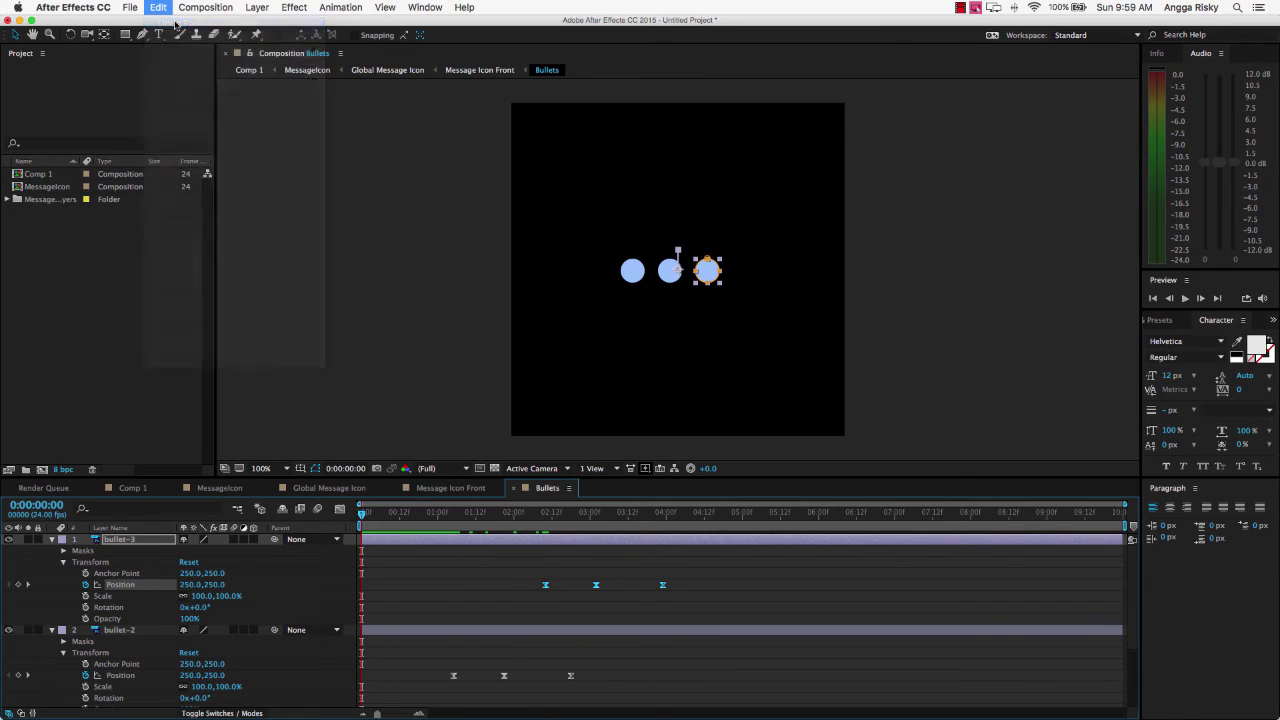
{"action": "left_click", "coordinate": [158, 8]}
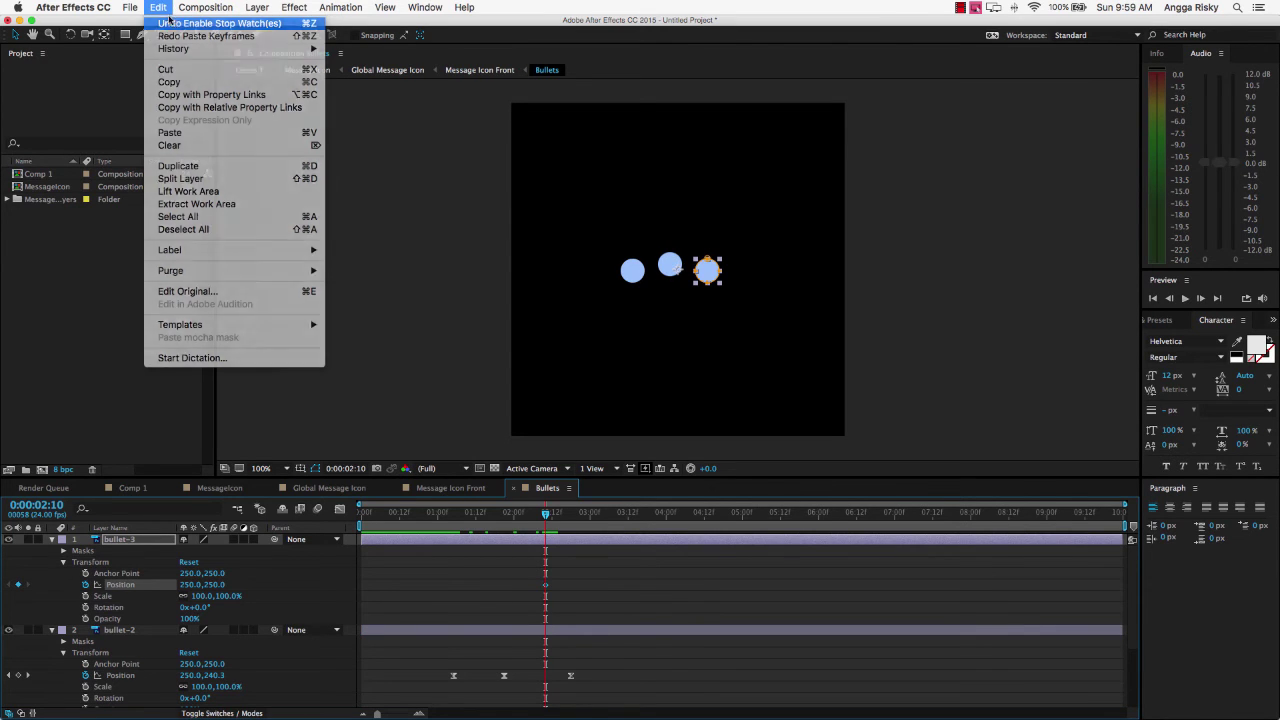
{"action": "left_click", "coordinate": [175, 23]}
{"action": "left_click", "coordinate": [158, 8]}
{"action": "left_click", "coordinate": [175, 23]}
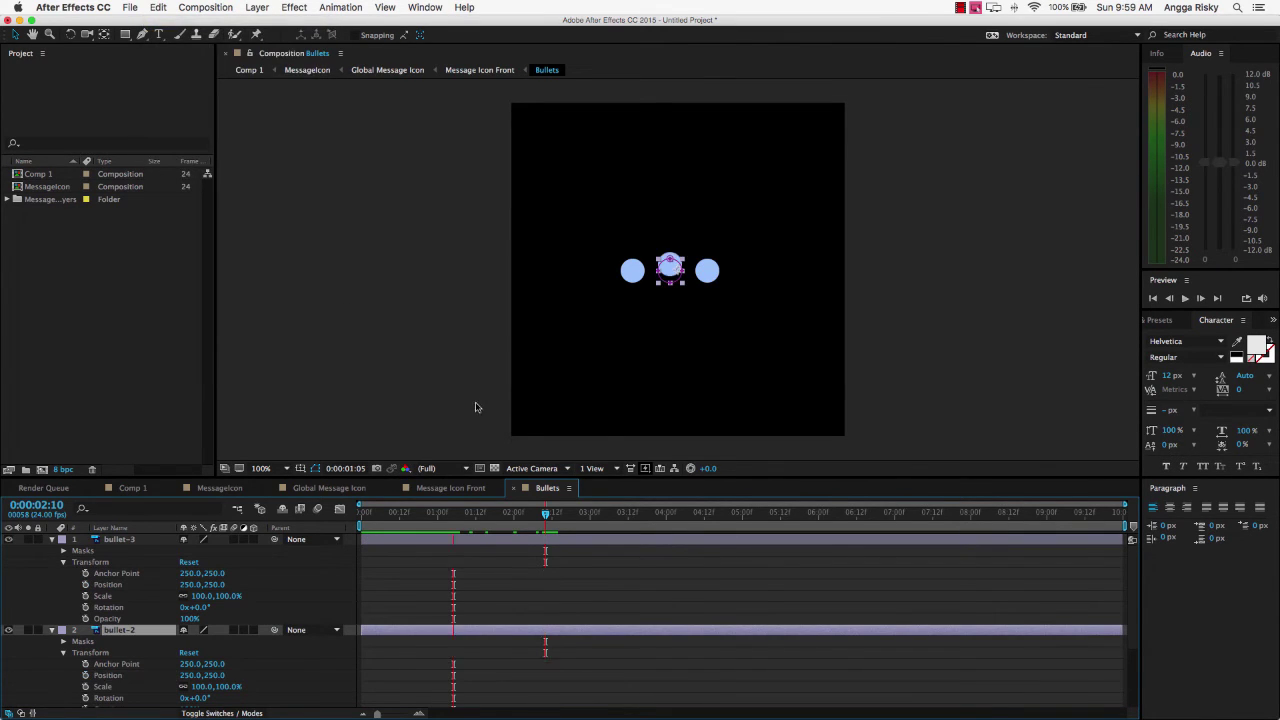
{"action": "key", "text": "super+z"}
{"action": "key", "text": "super+shift+z"}
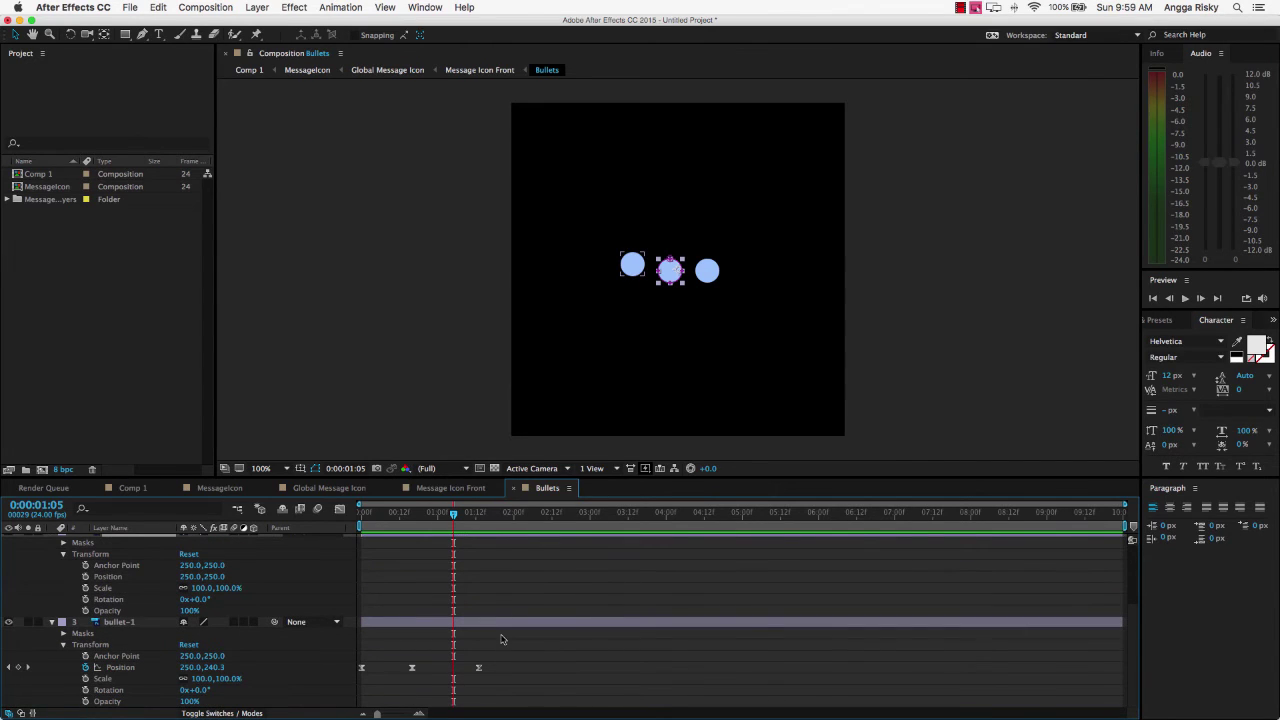
Re-paste the bounce keyframes onto bullet-2's Position starting at 0:00:00:22
{"action": "left_click_drag", "start_coordinate": [452, 515], "coordinate": [427, 517]}
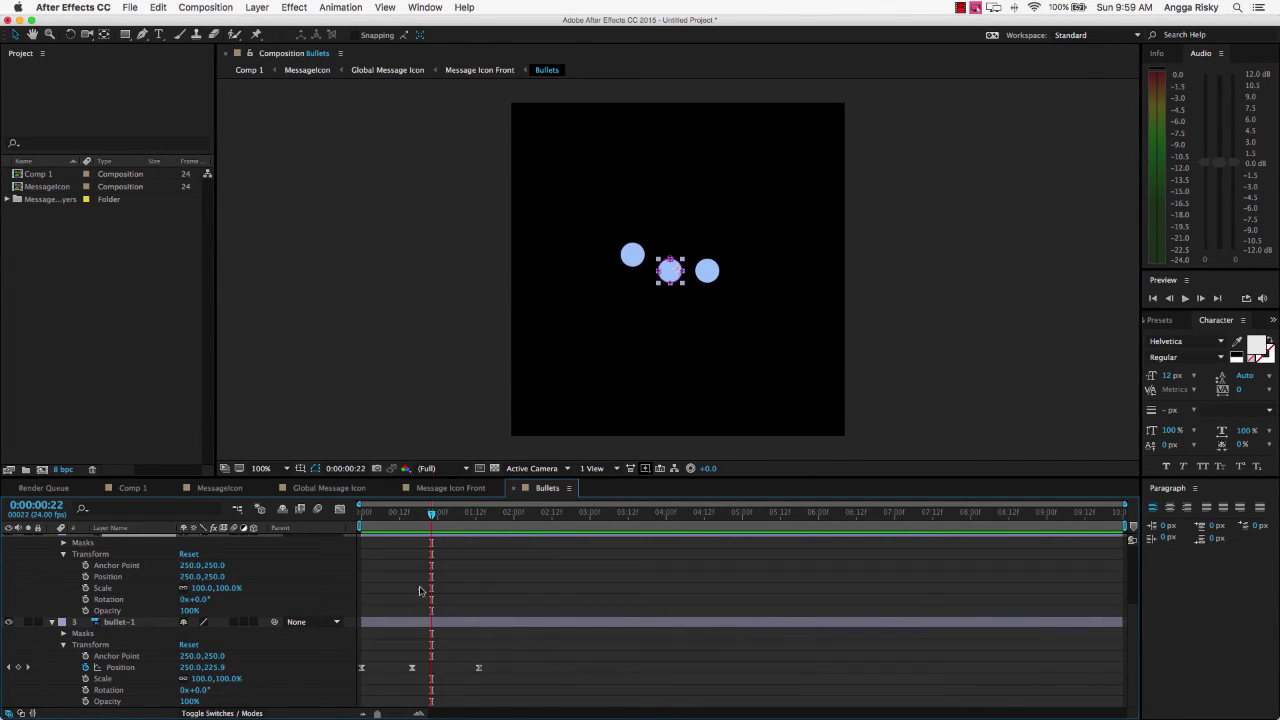
{"action": "scroll", "coordinate": [411, 593], "scroll_direction": "up", "scroll_amount": 2}
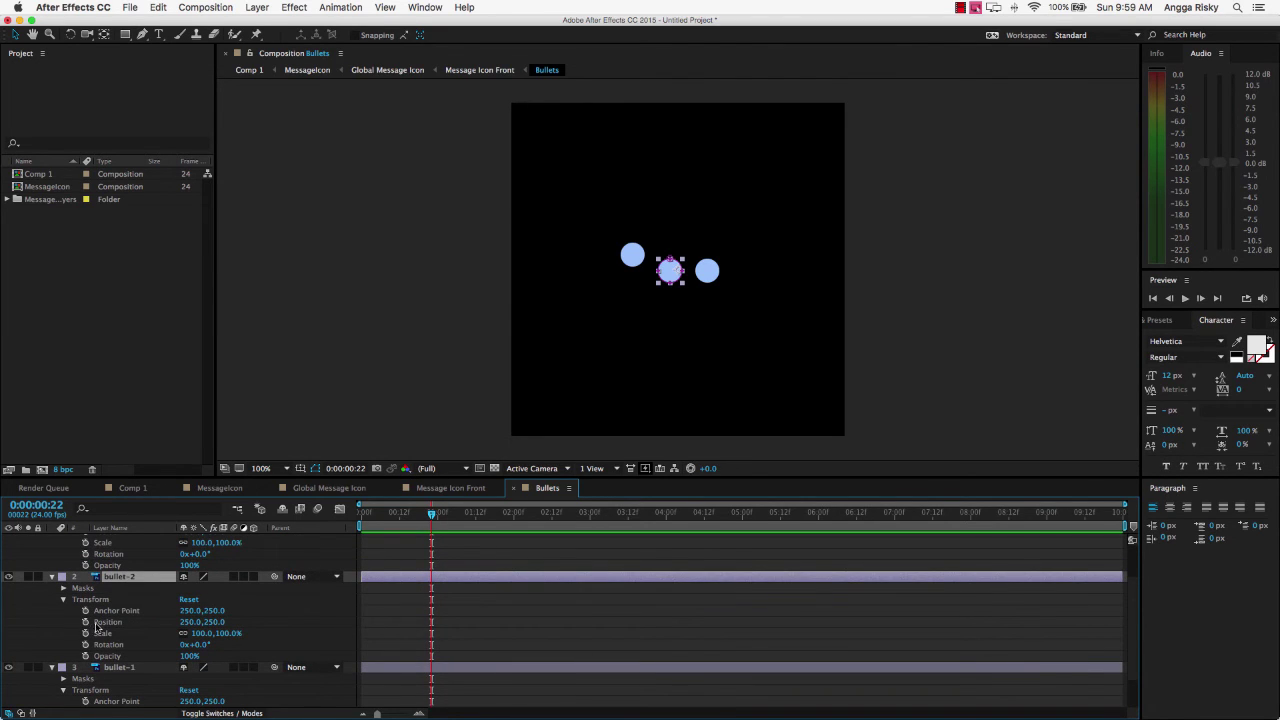
{"action": "left_click", "coordinate": [86, 626]}
{"action": "key", "text": "ctrl+v"}
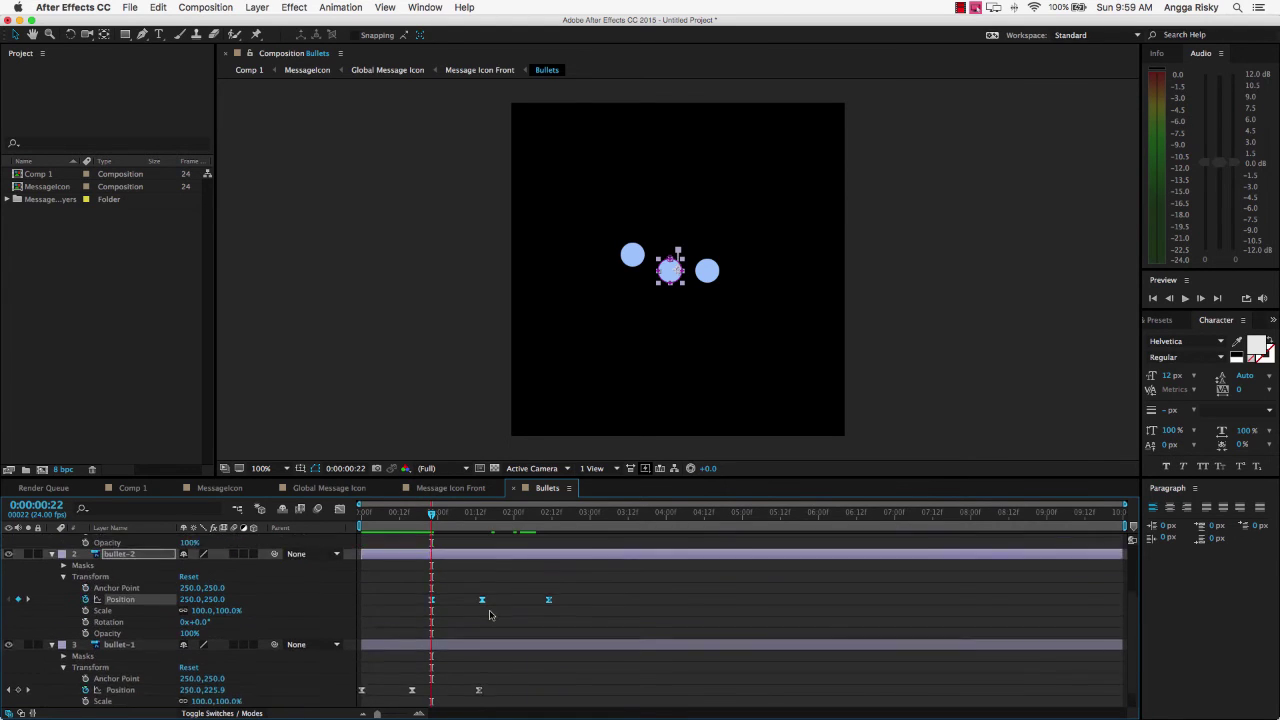
Key bullet-3's Position bounce starting at 0:00:01:20, then return to Comp 1
{"action": "scroll", "coordinate": [430, 512], "scroll_direction": "up", "scroll_amount": 2}
{"action": "left_click_drag", "start_coordinate": [435, 514], "coordinate": [505, 522]}
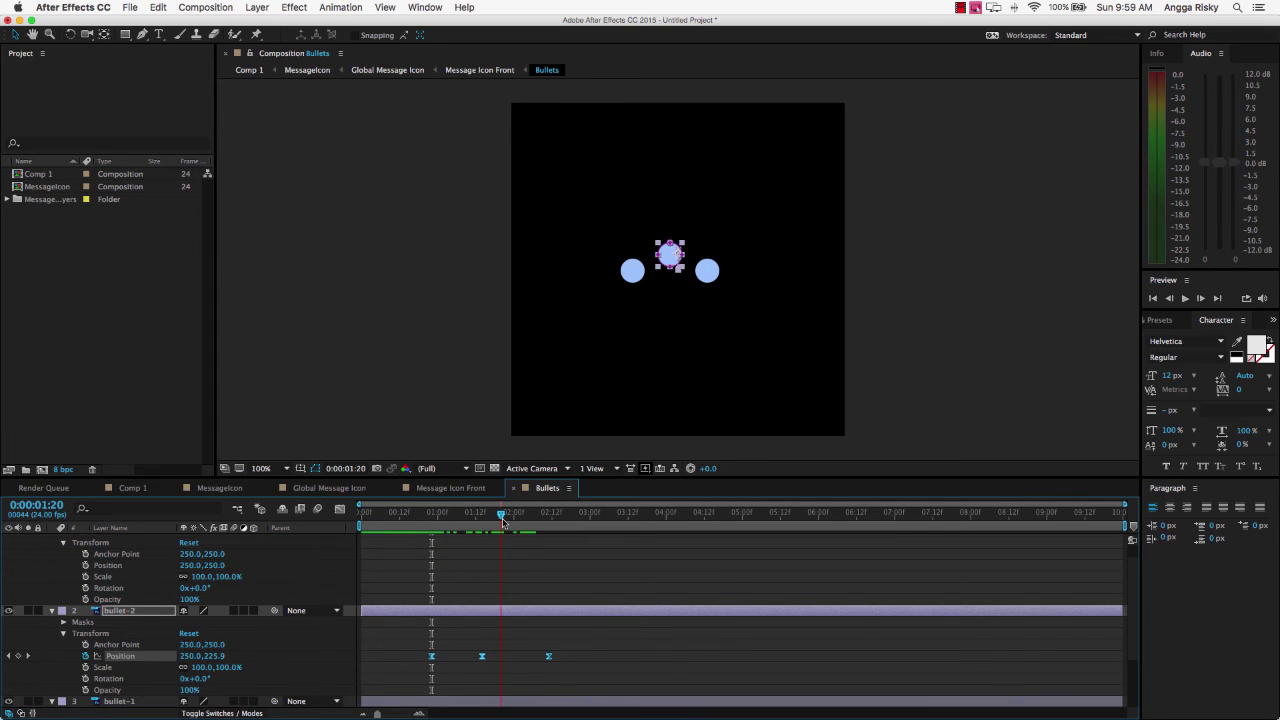
{"action": "scroll", "coordinate": [200, 592], "scroll_direction": "up", "scroll_amount": 1}
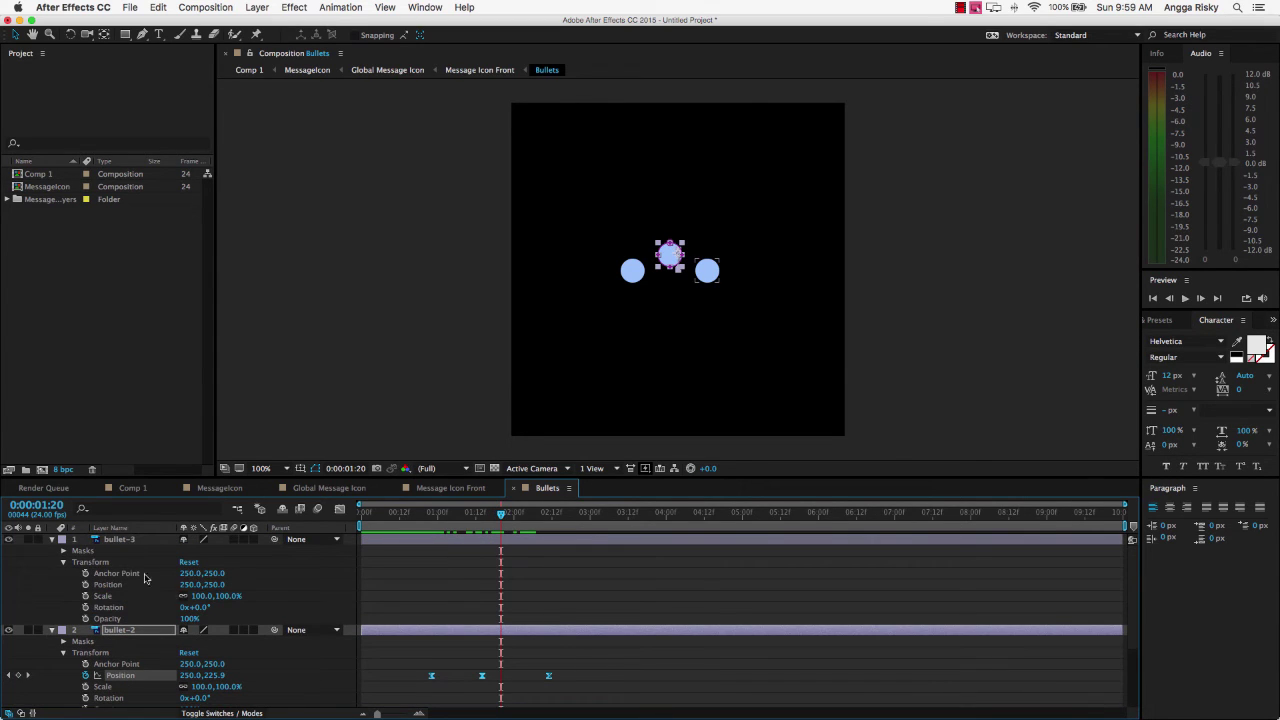
{"action": "left_click", "coordinate": [85, 586]}
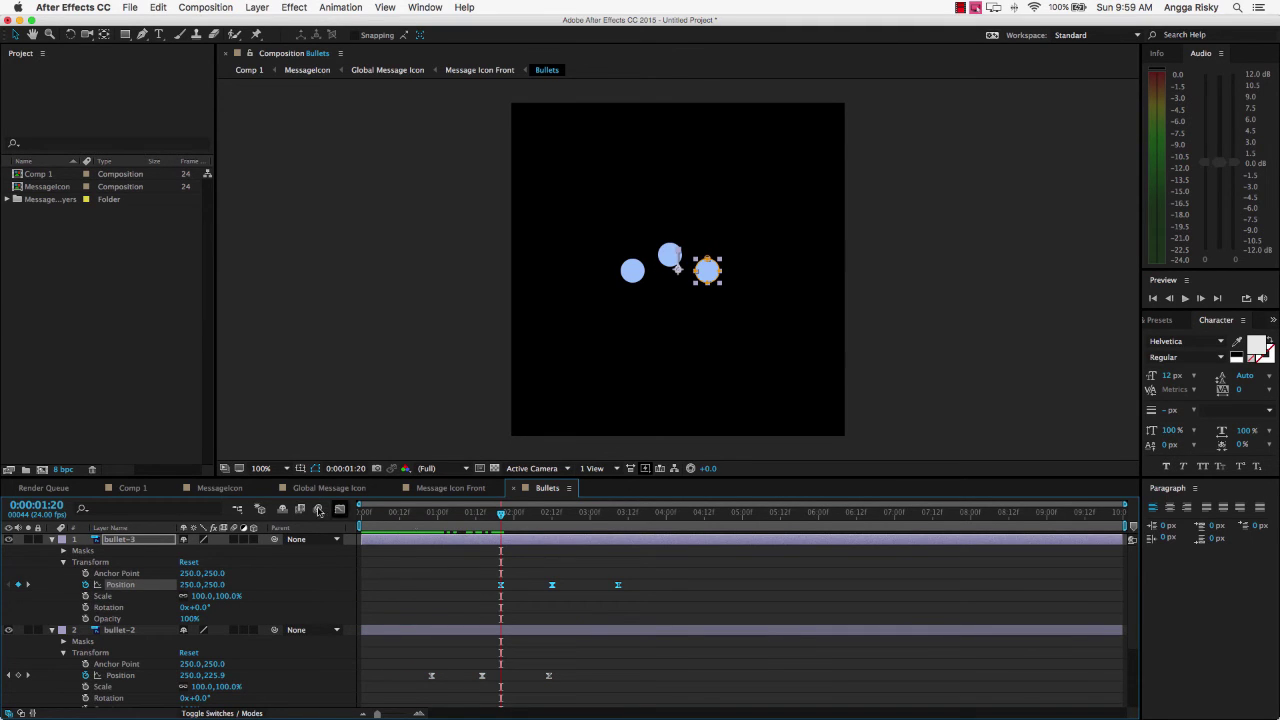
{"action": "left_click", "coordinate": [128, 489]}
Rewind Comp 1 to its first frame and preview the animation
{"action": "left_click_drag", "start_coordinate": [501, 516], "coordinate": [330, 517]}
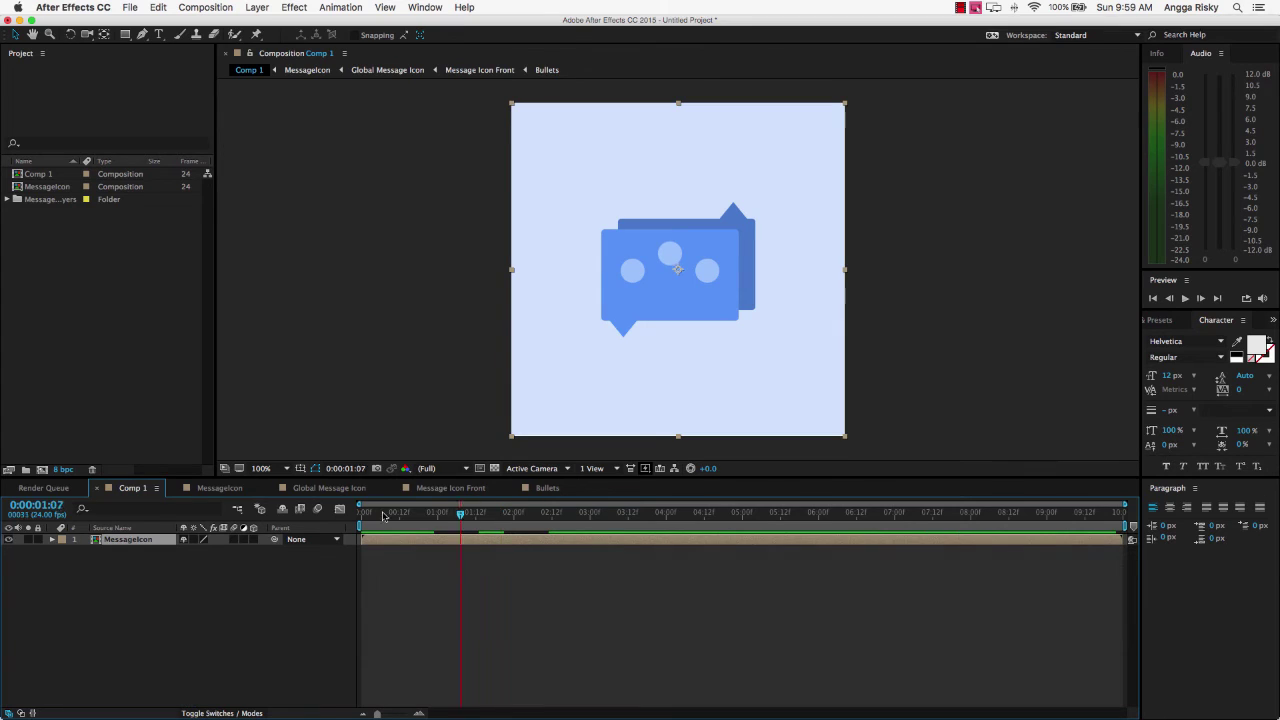
{"action": "key", "text": "space"}
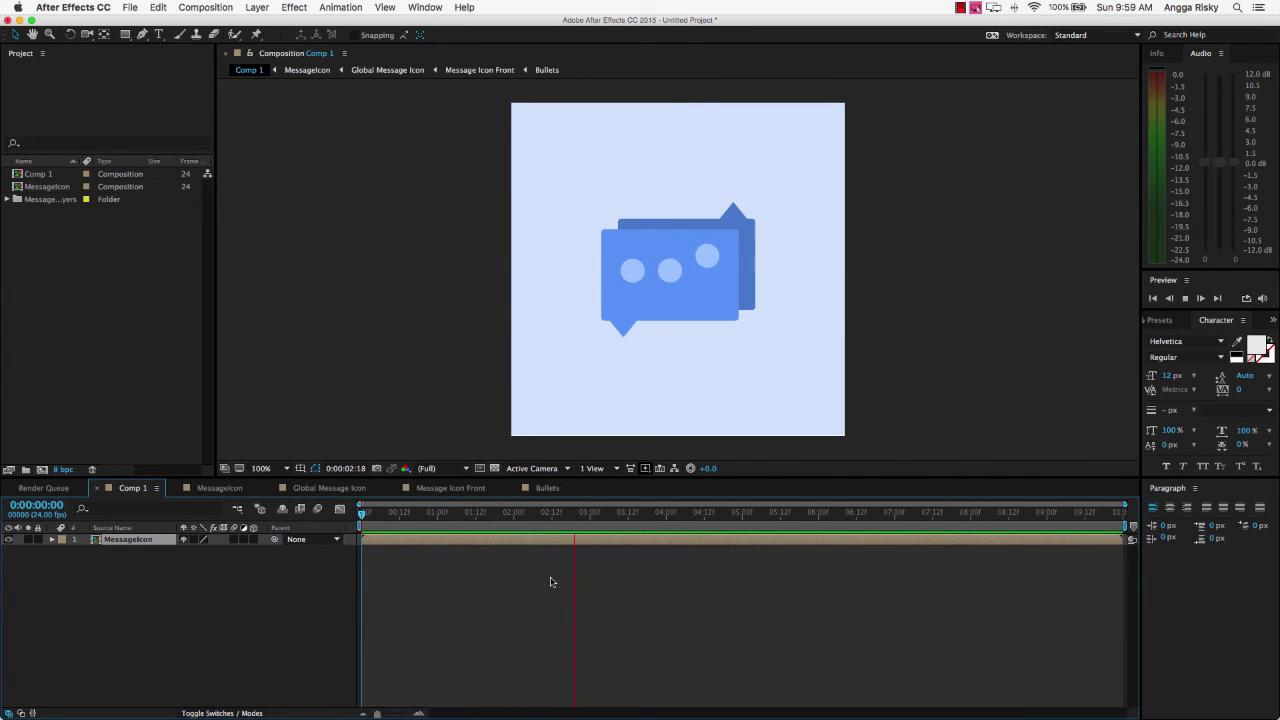
{"action": "key", "text": "space"}
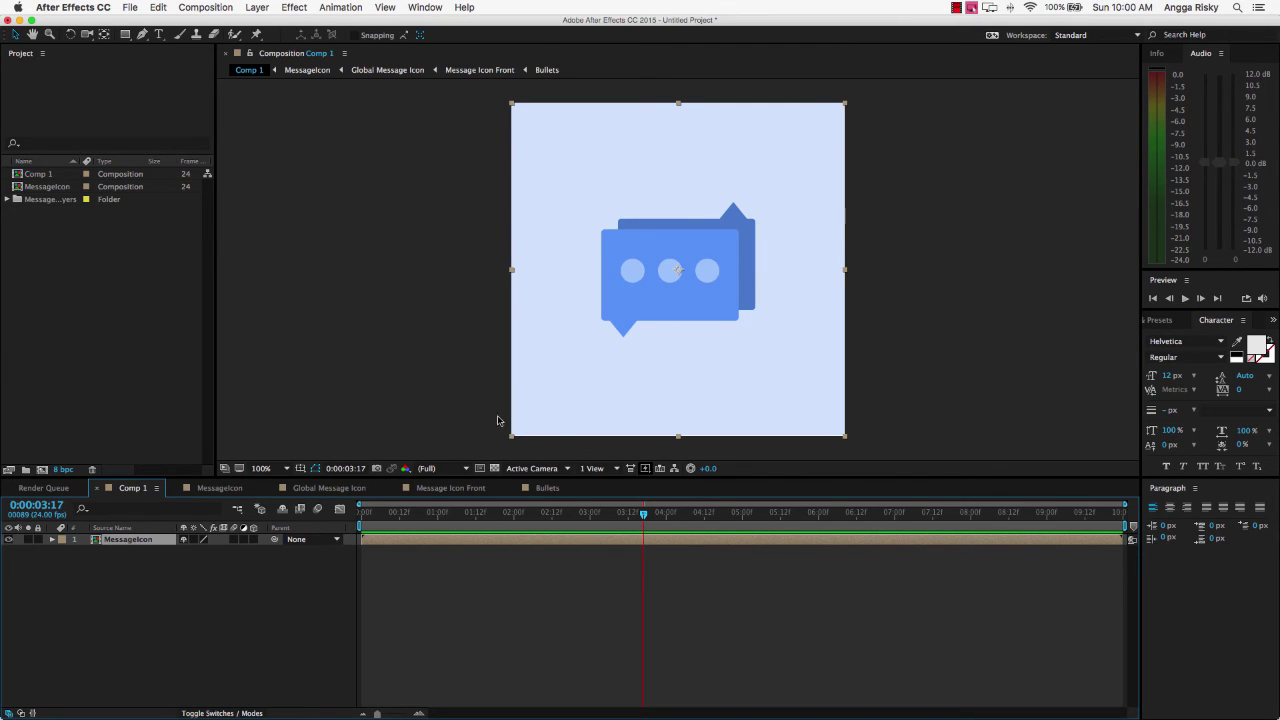
Set Comp 1's duration to 0:00:03:20 and preview the shortened animation
{"action": "right_click", "coordinate": [446, 295]}
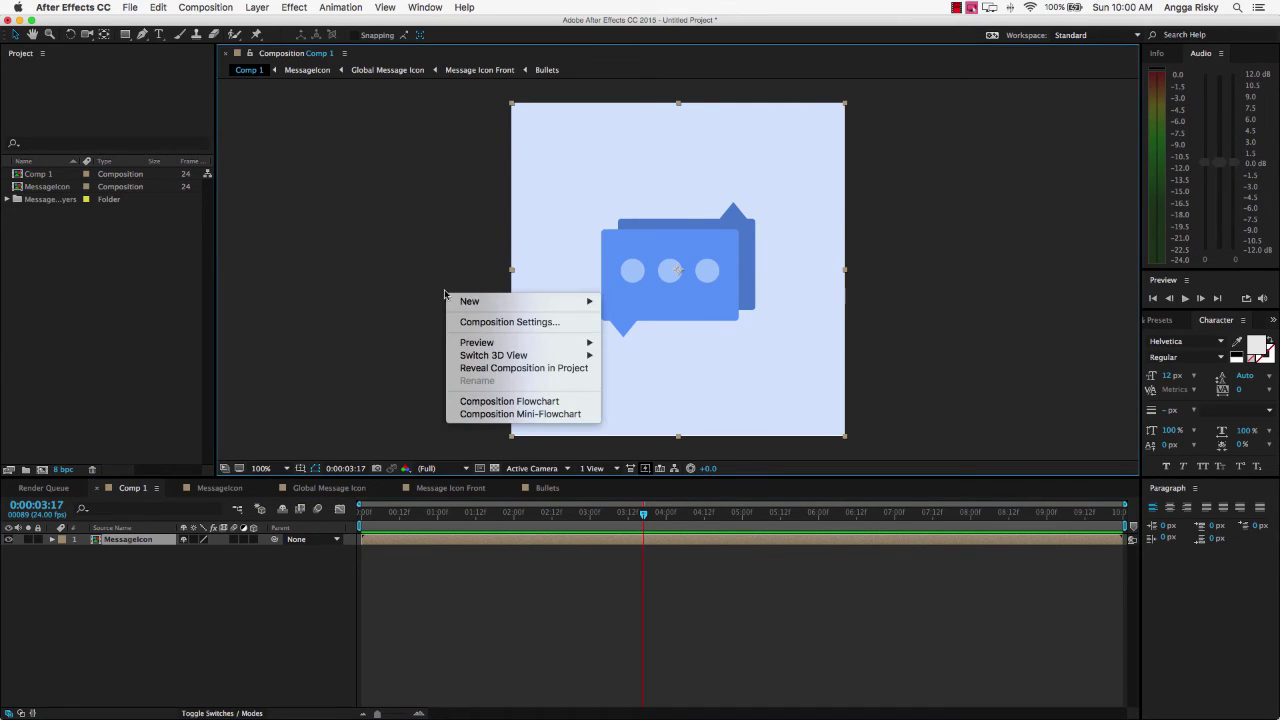
{"action": "left_click", "coordinate": [483, 323]}
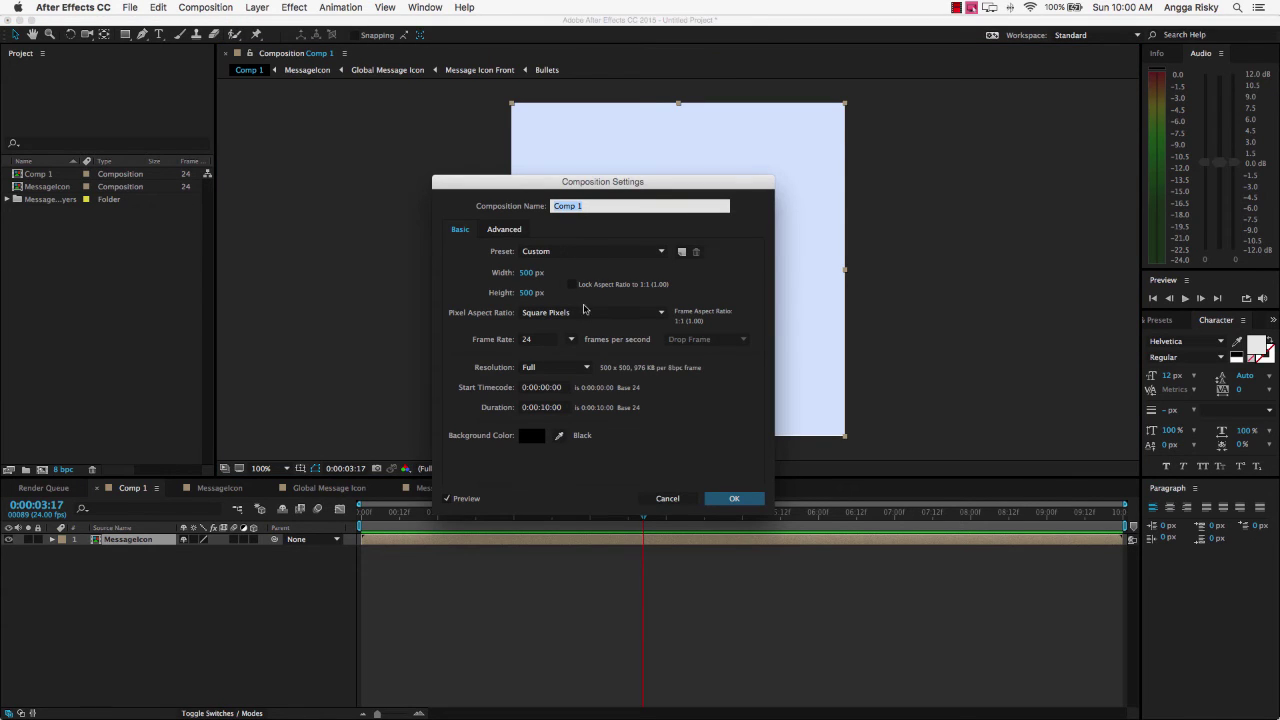
{"action": "left_click", "coordinate": [548, 410]}
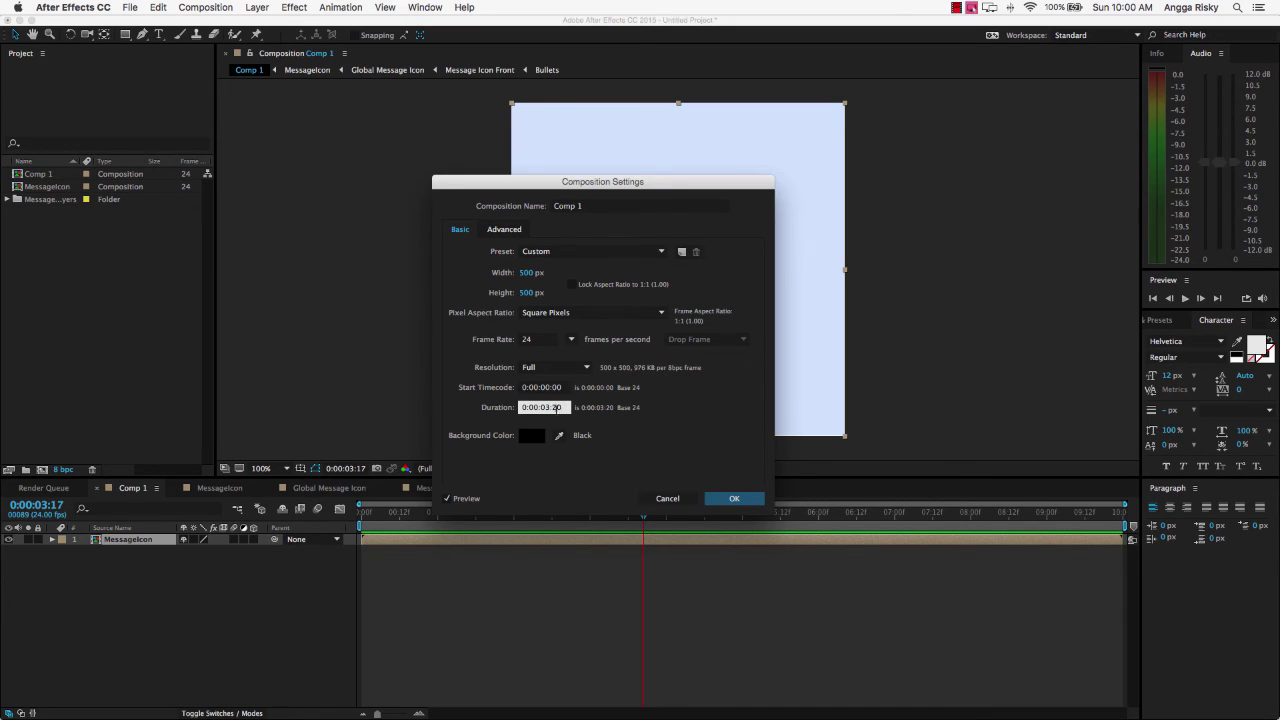
{"action": "left_click", "coordinate": [733, 499]}
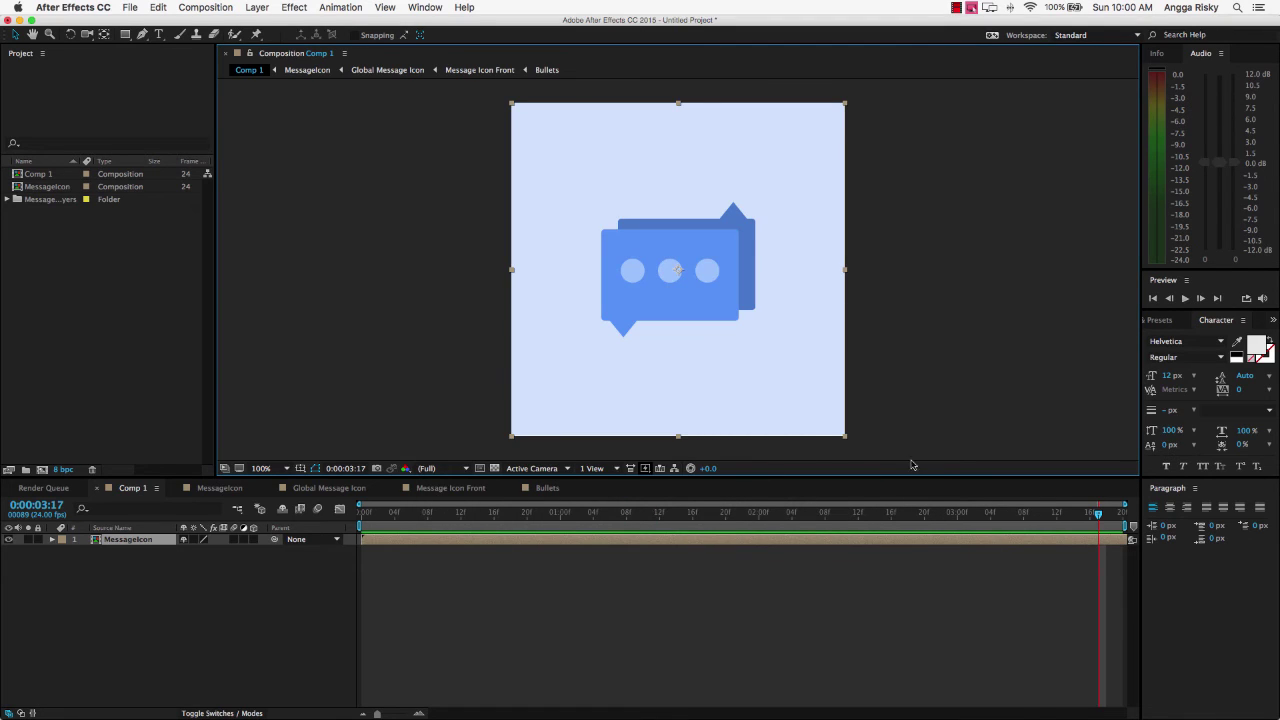
{"action": "left_click", "coordinate": [986, 370]}
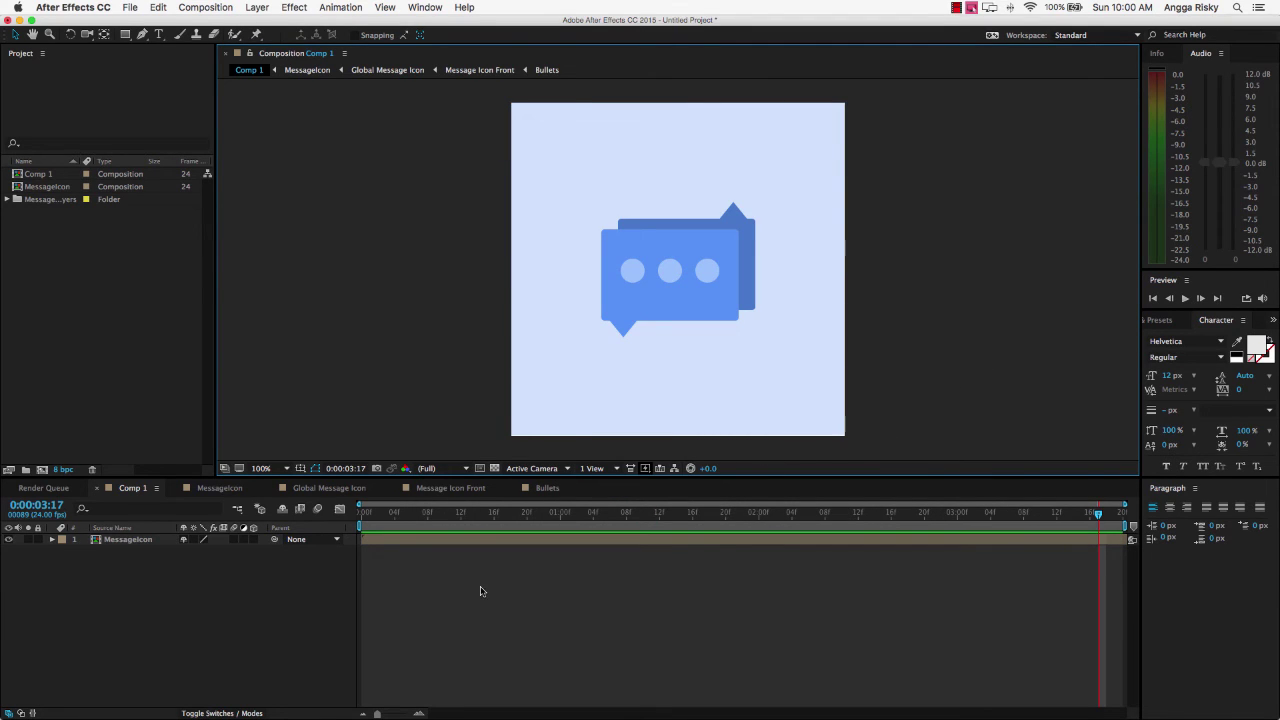
{"action": "key", "text": "space"}
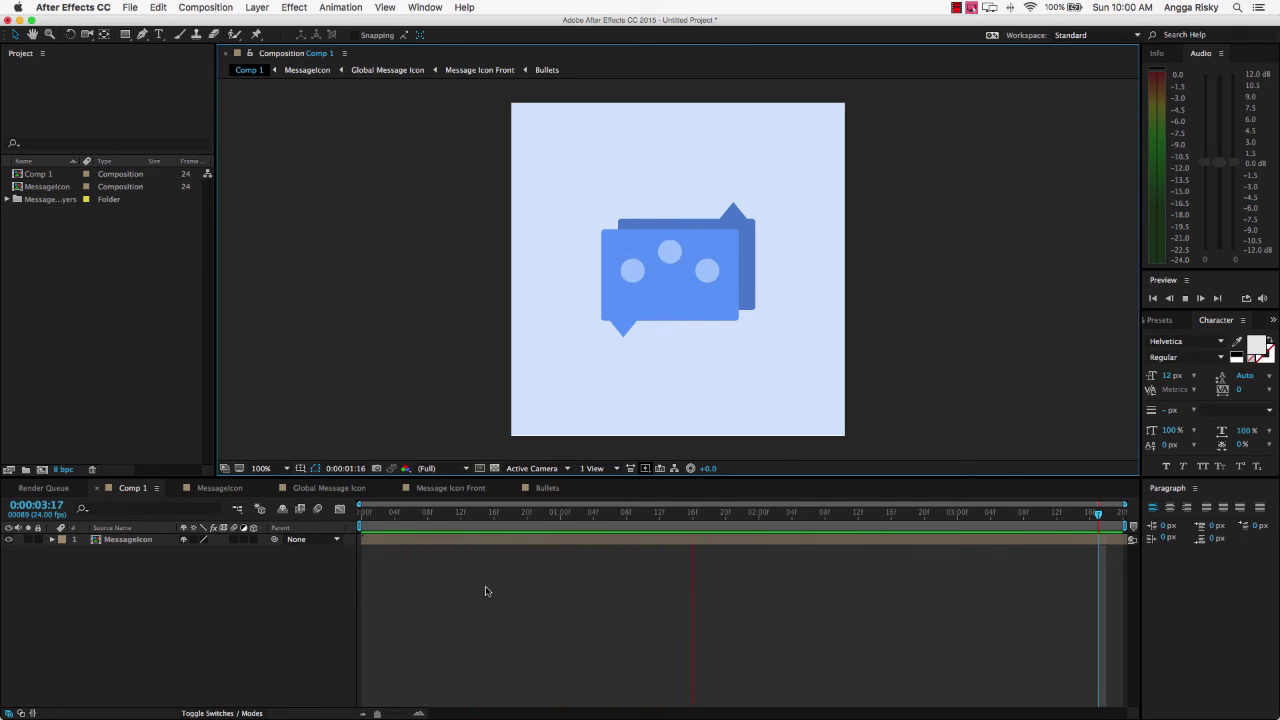
Pre-render Comp 1 to the QuickTime file Simple Message Icon Animation.mov
{"action": "key", "text": "space"}
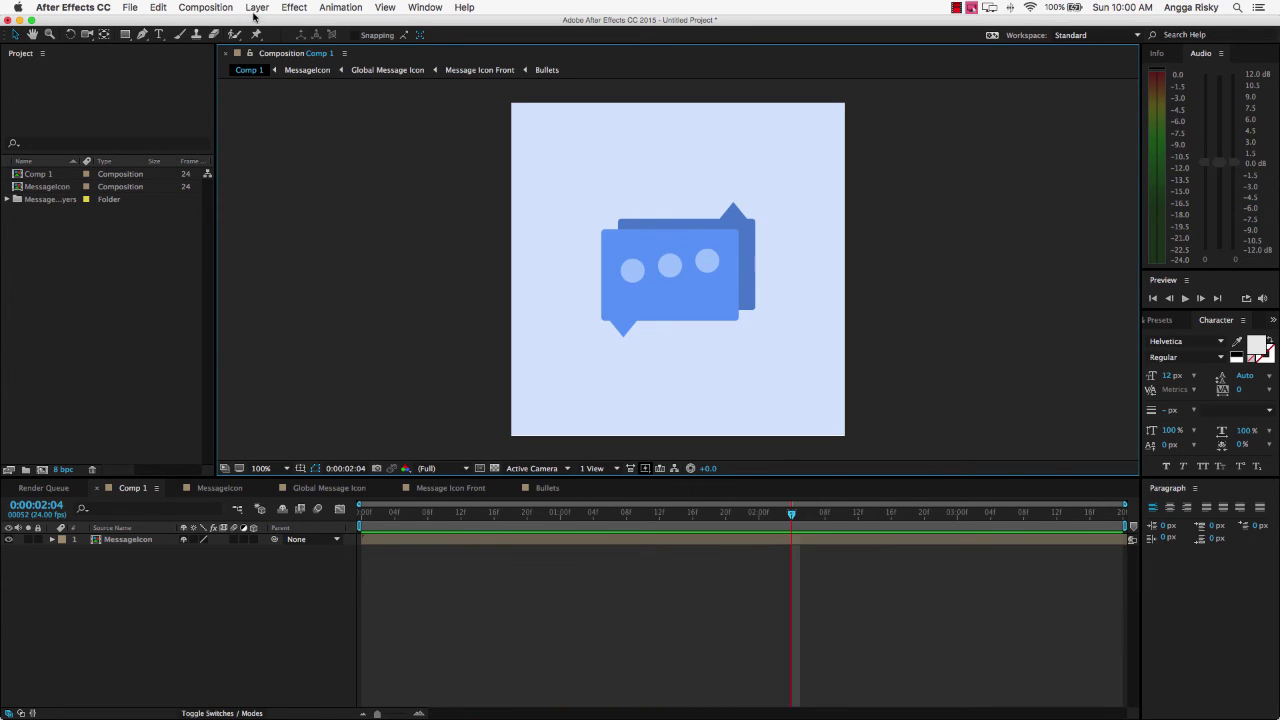
{"action": "left_click", "coordinate": [255, 12]}
{"action": "mouse_move", "coordinate": [208, 10]}
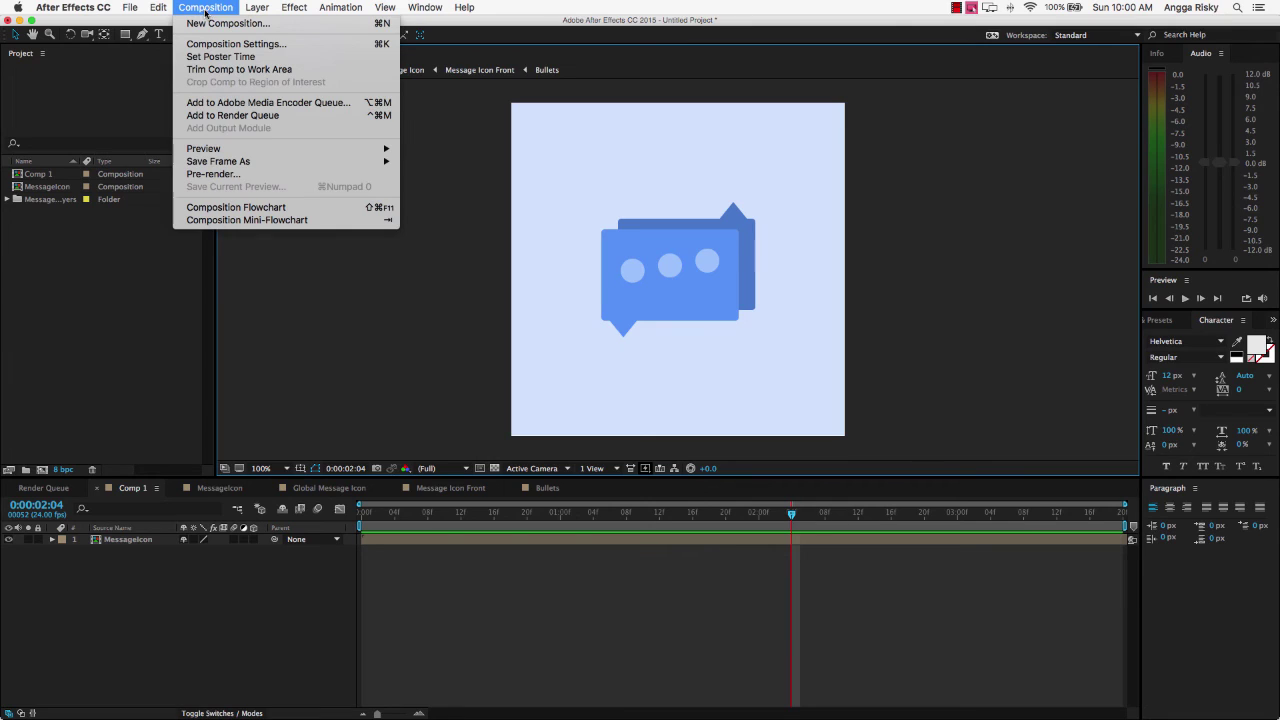
{"action": "left_click", "coordinate": [273, 176]}
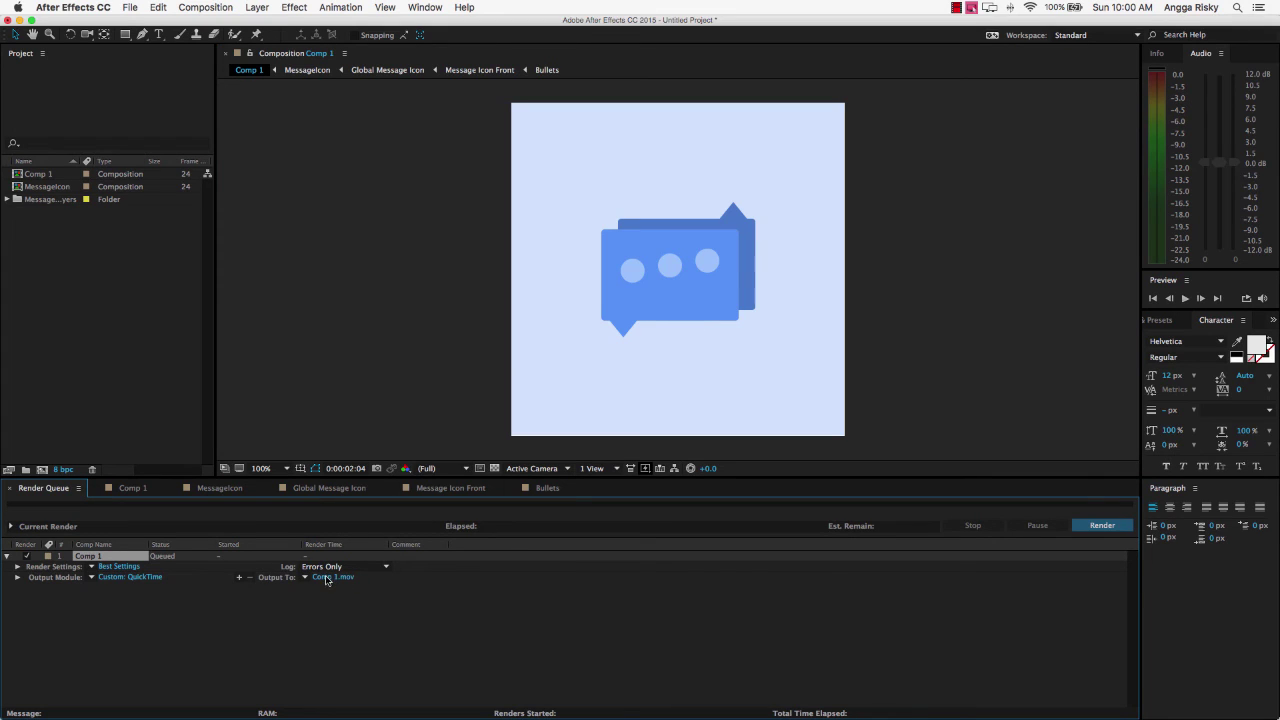
{"action": "left_click", "coordinate": [326, 578]}
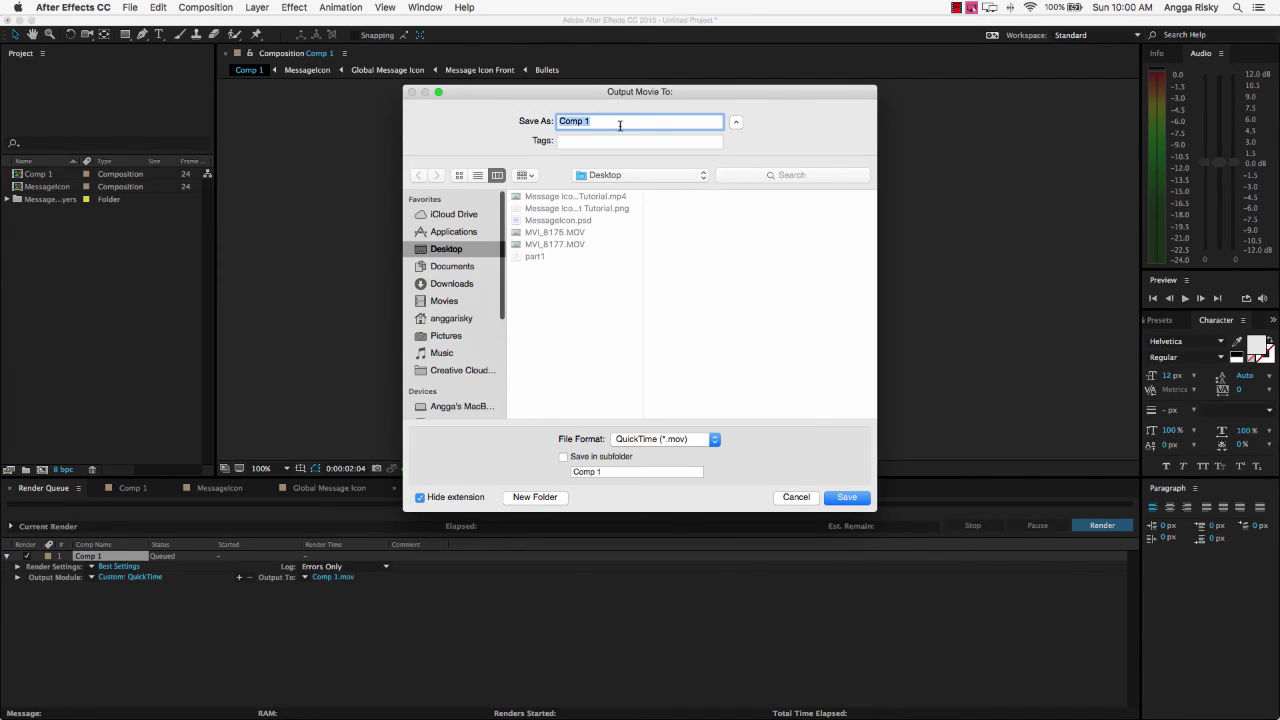
{"action": "type", "text": "Simple"}
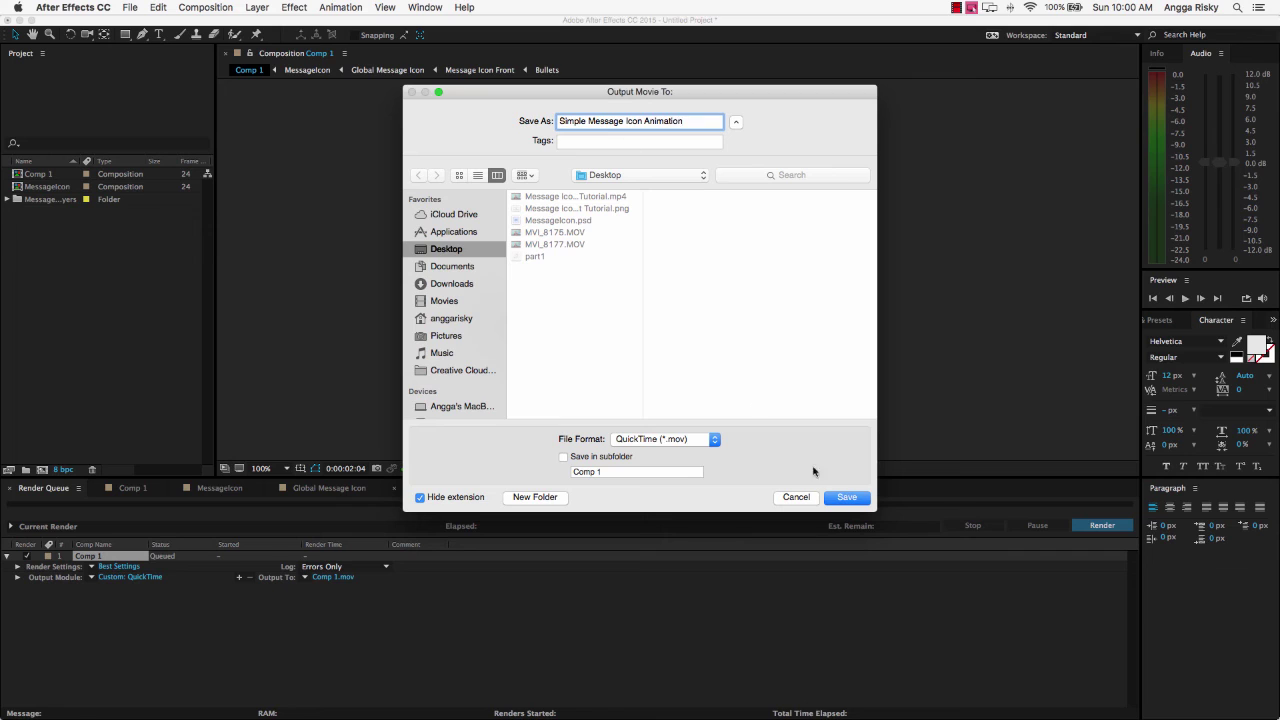
{"action": "left_click", "coordinate": [831, 497]}
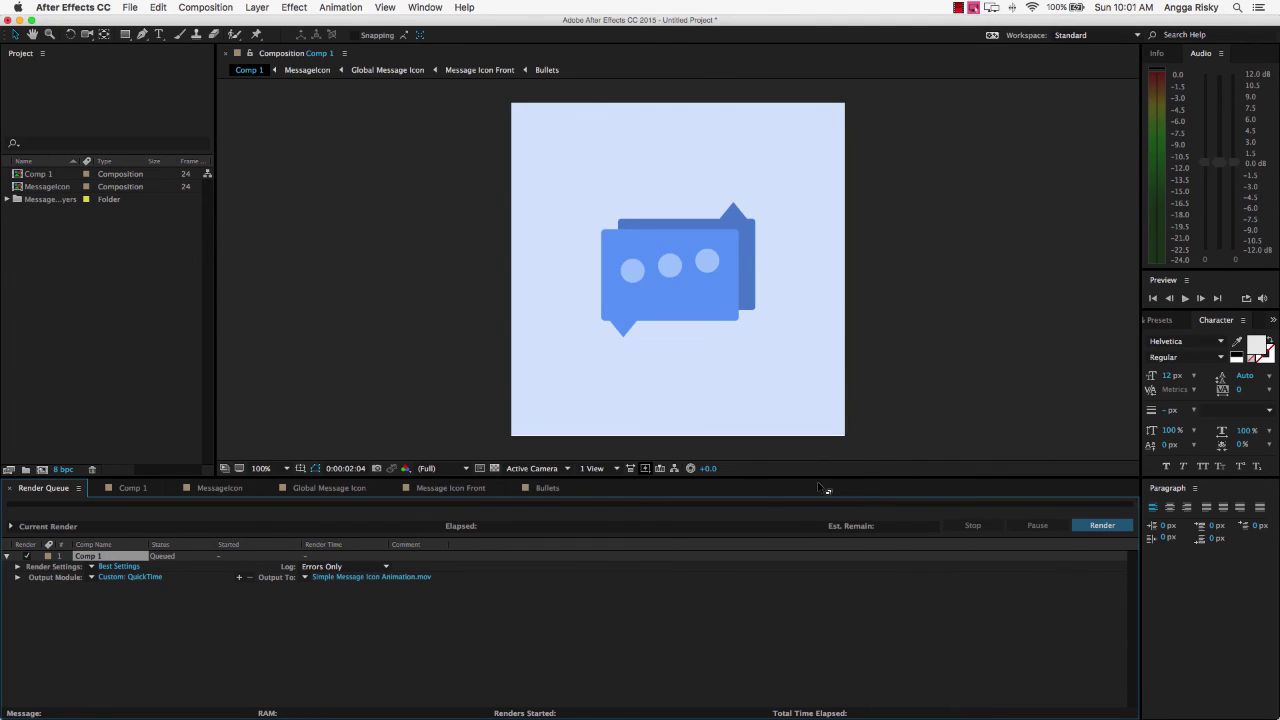
{"action": "left_click", "coordinate": [1080, 523]}
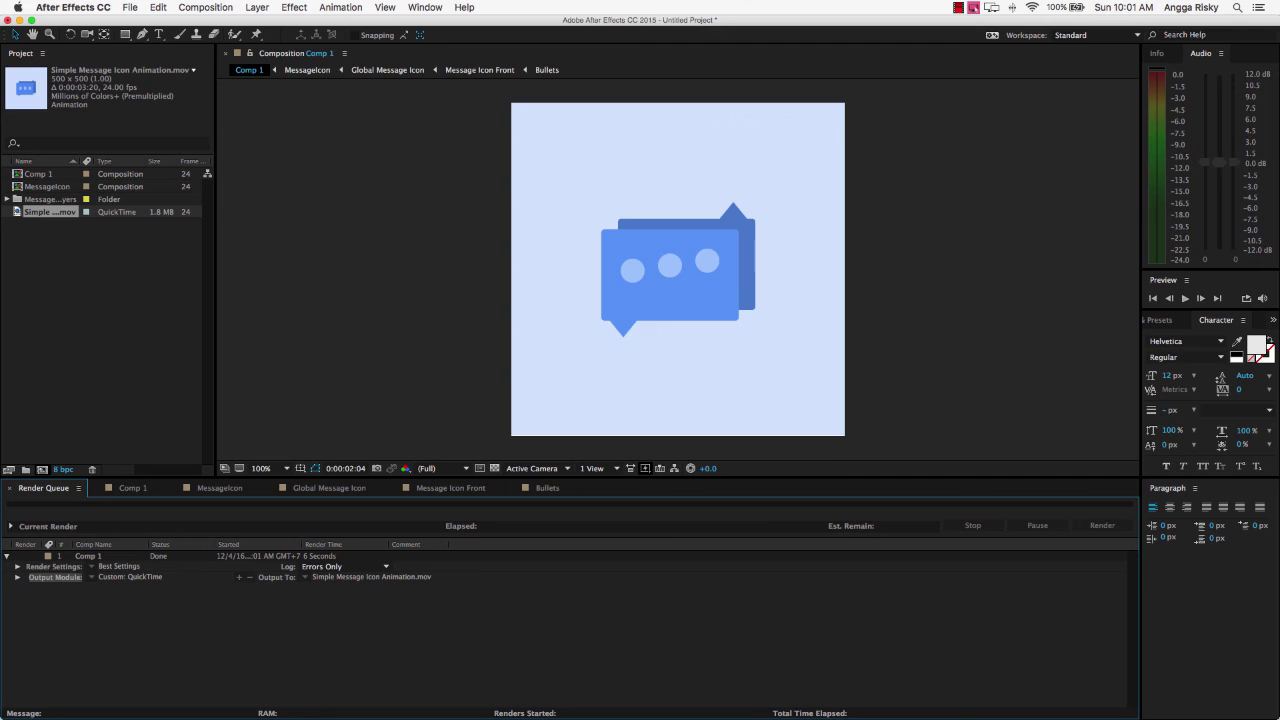
Locate Simple Message Icon Animation.mov on the Desktop and open it in QuickTime Player
{"action": "left_click", "coordinate": [20, 300]}
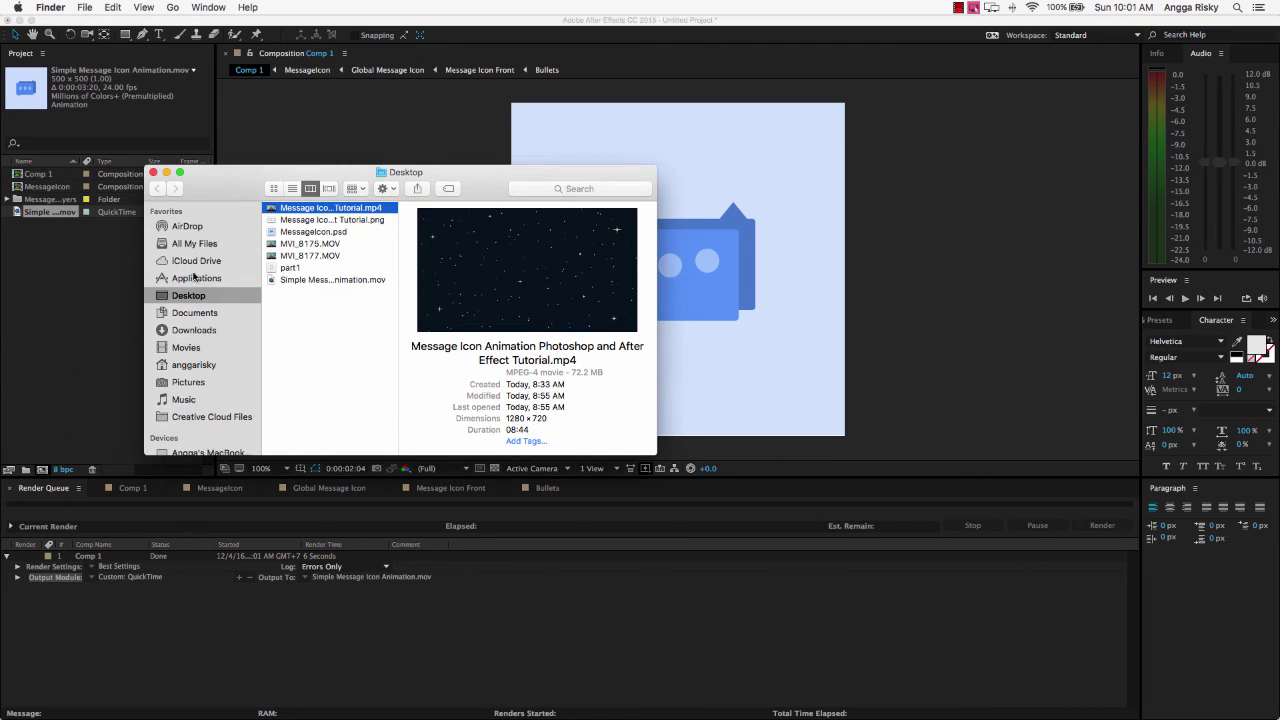
{"action": "left_click_drag", "start_coordinate": [483, 179], "coordinate": [641, 180]}
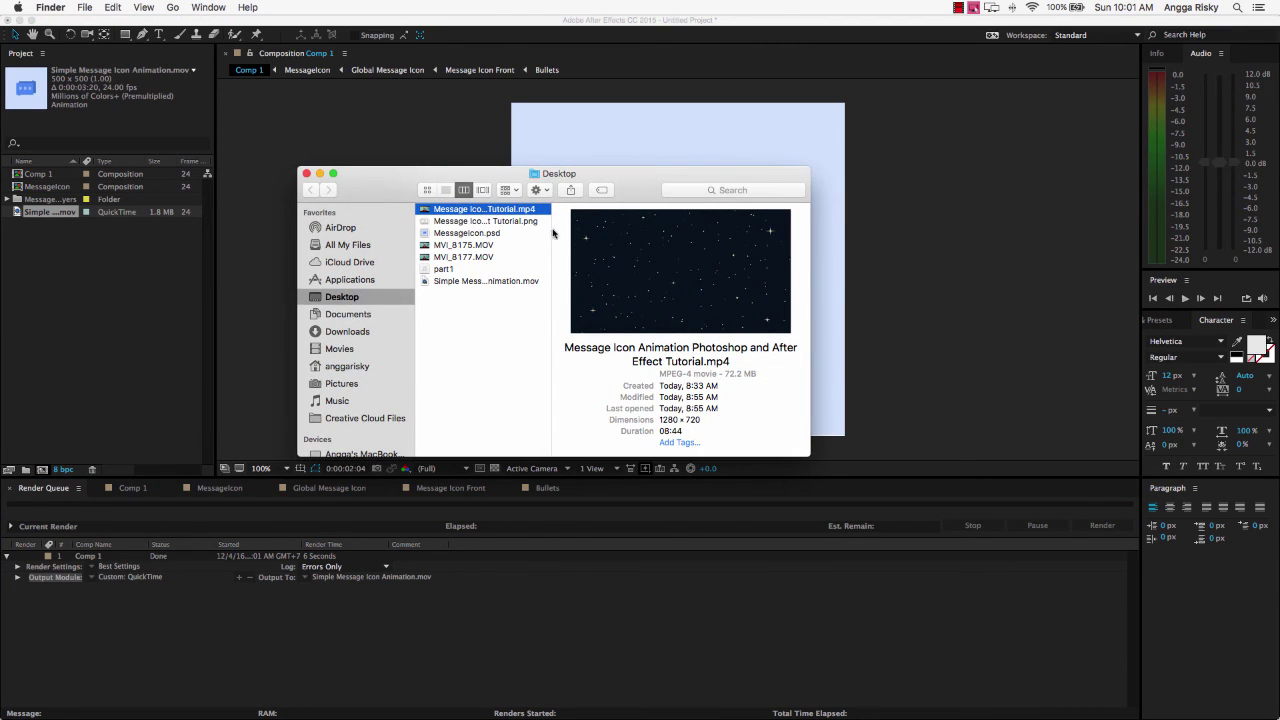
{"action": "left_click", "coordinate": [491, 284]}
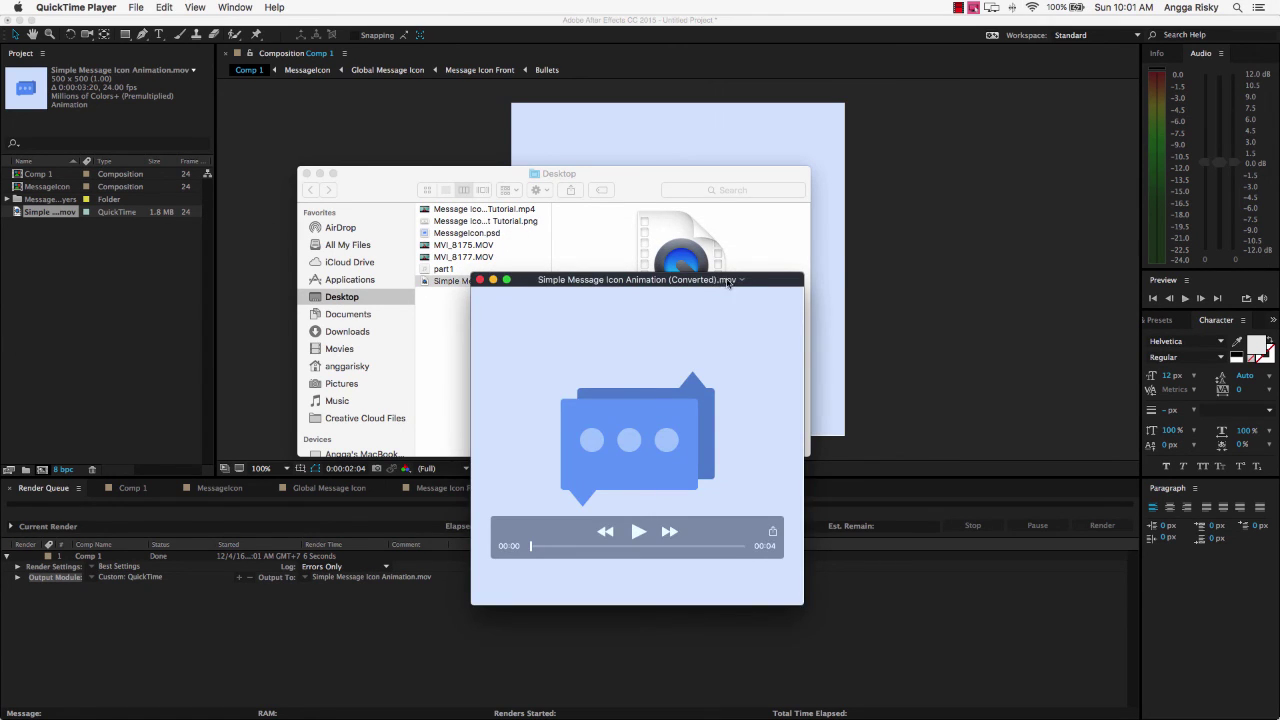
Play the 4-second Simple Message Icon Animation movie in QuickTime Player
{"action": "key", "text": "space"}
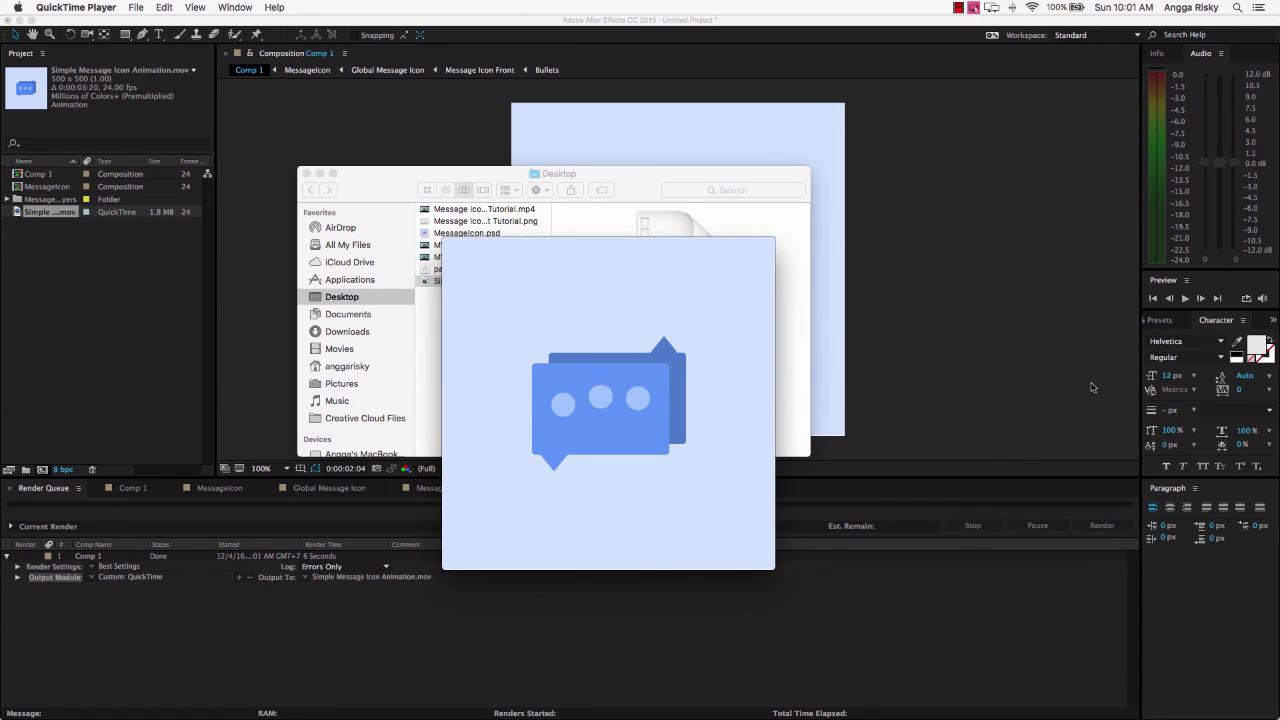
{"action": "mouse_move", "coordinate": [665, 360]}
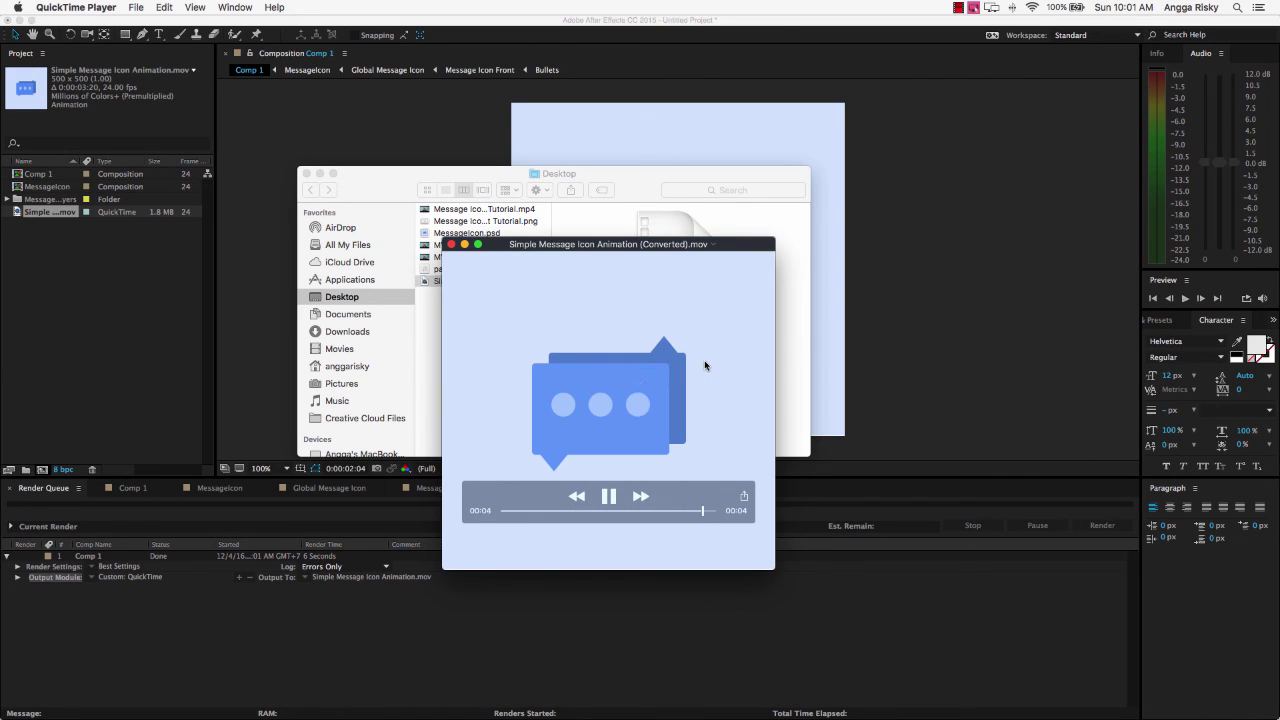
{"action": "mouse_move", "coordinate": [709, 362]}
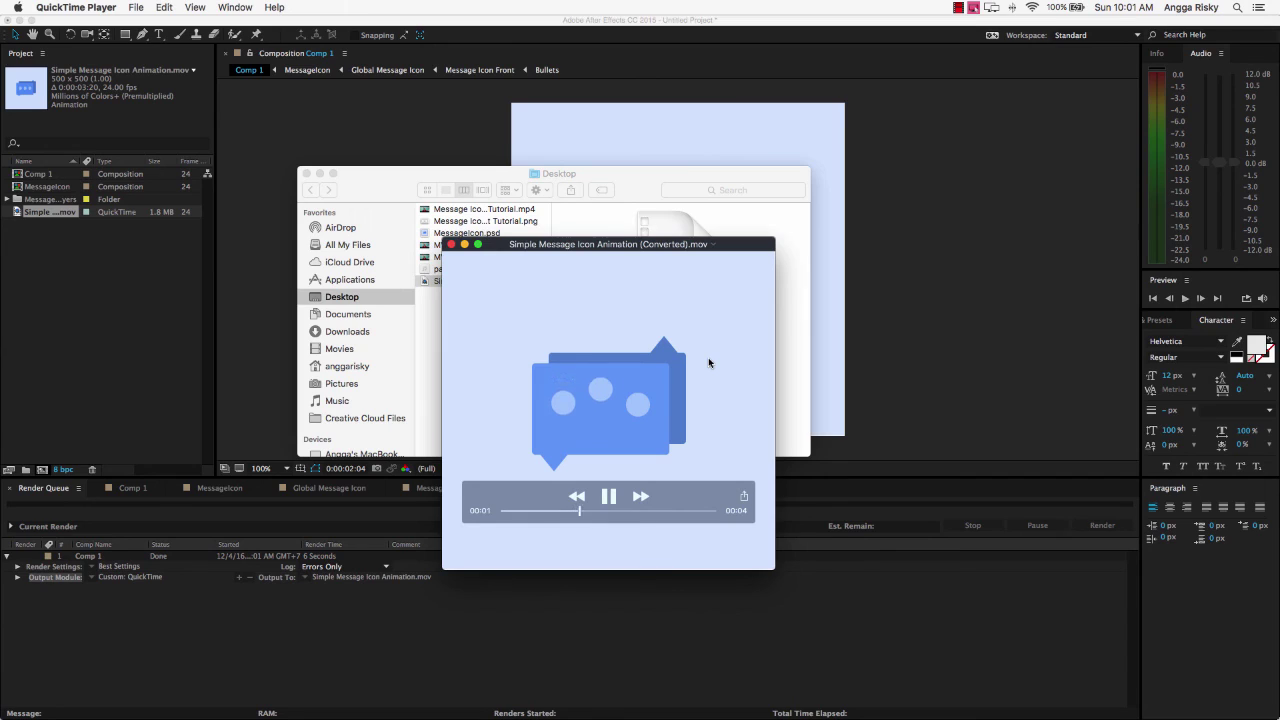